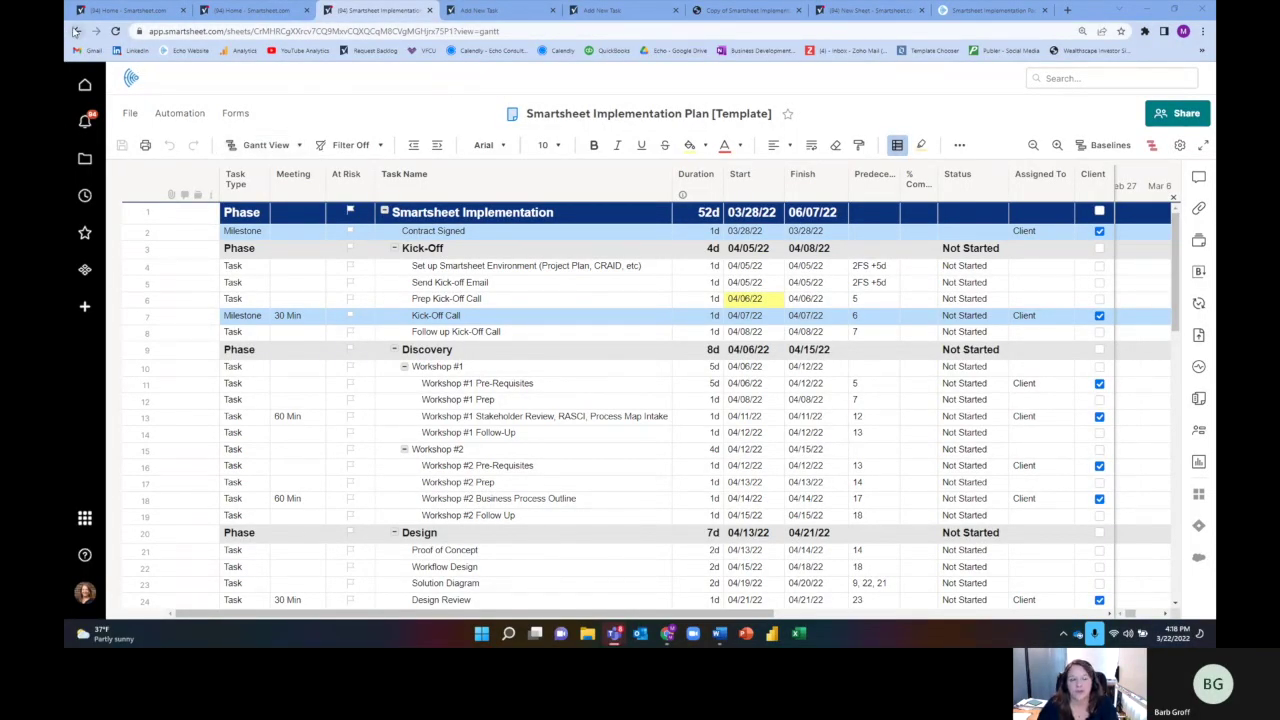
Browse Echo - Templates to the Project [Template] folder and bring up its actions menu
click(77, 31)
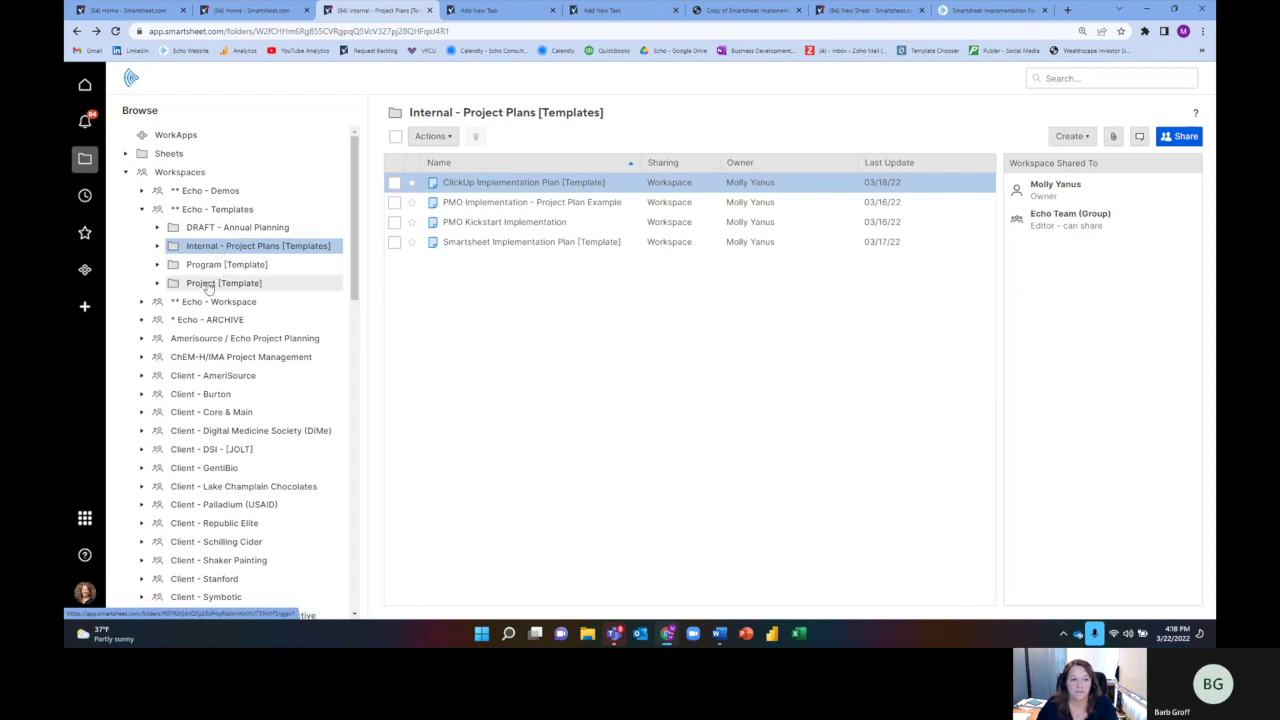
click(210, 284)
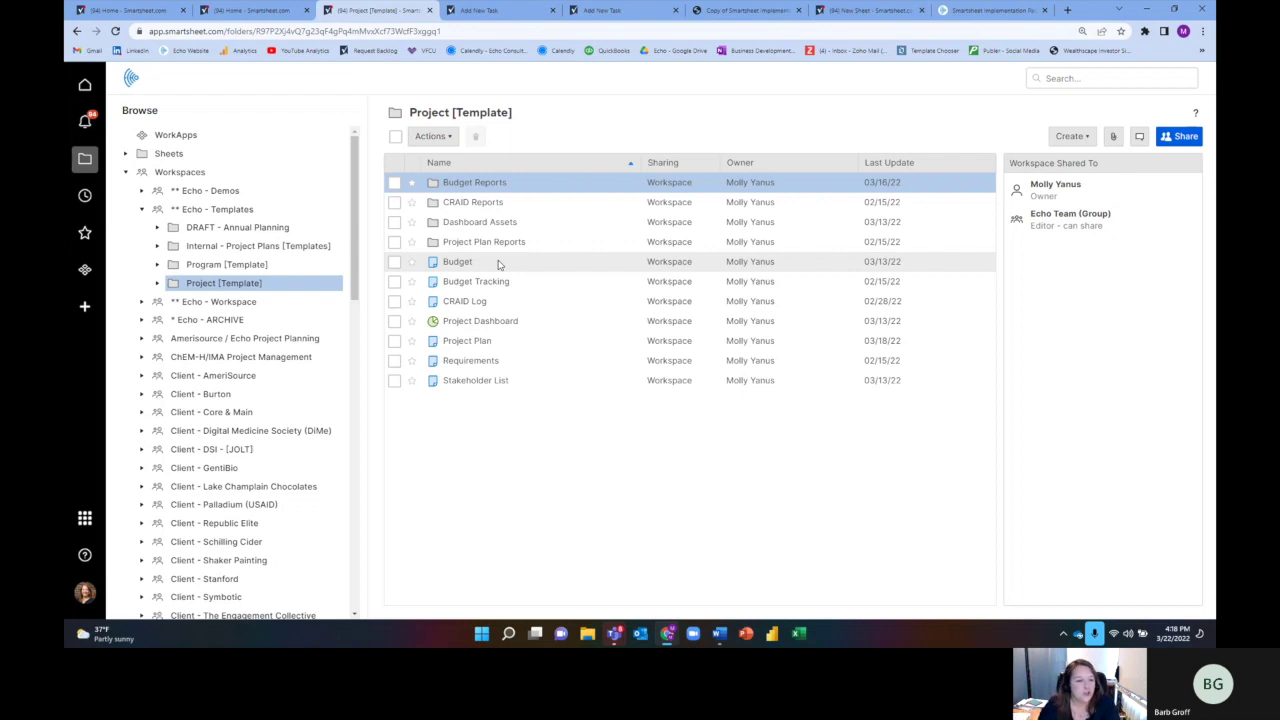
right_click(214, 287)
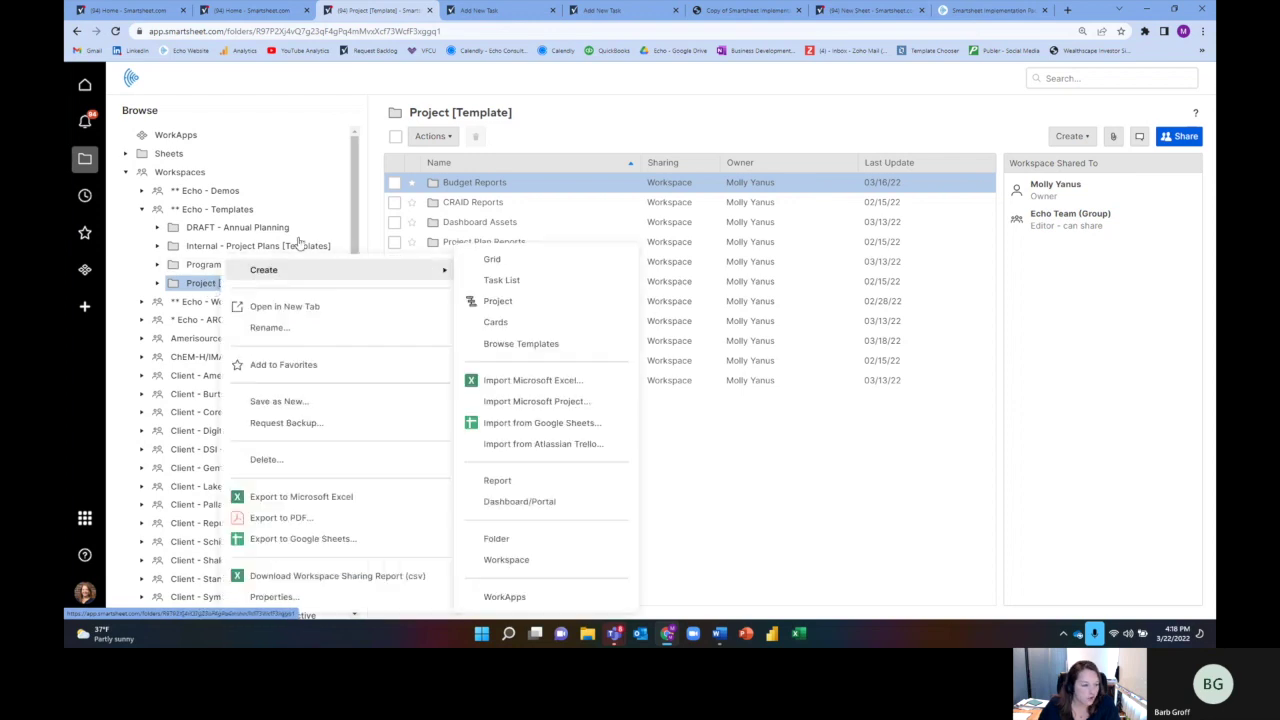
Save the folder as new, named Copy of Project [Template], with Sheets as destination
click(278, 401)
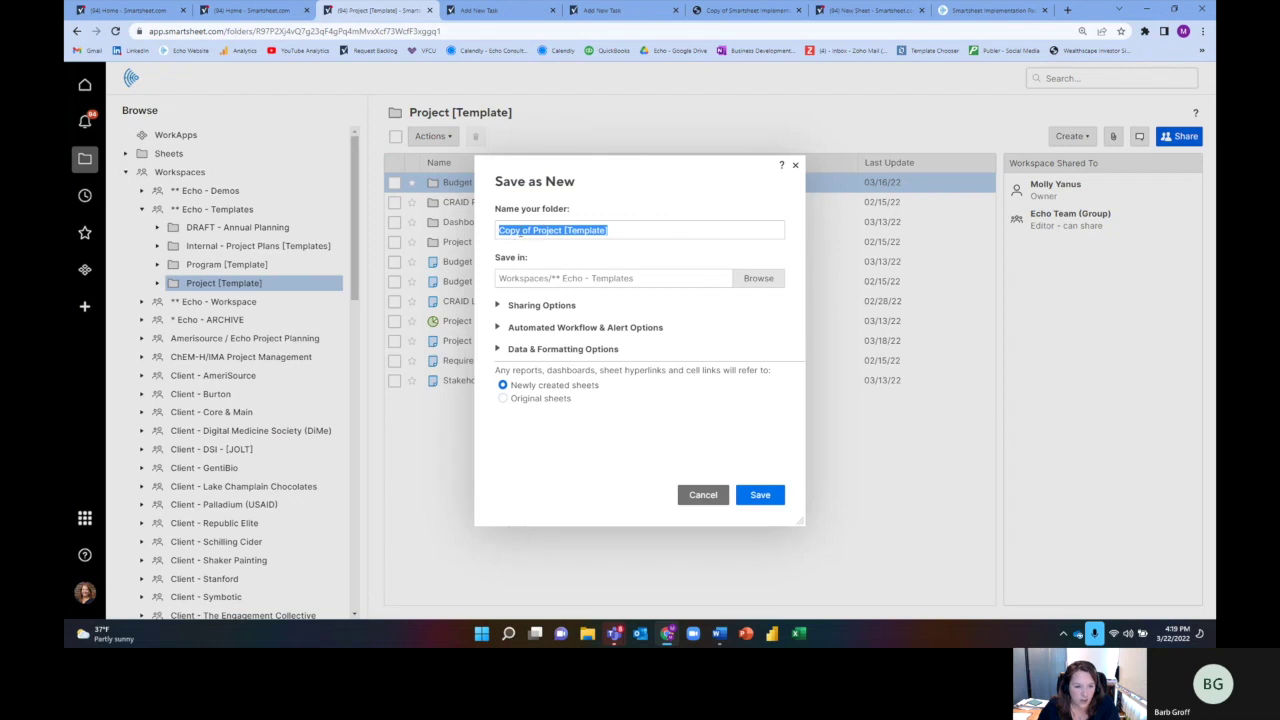
click(758, 278)
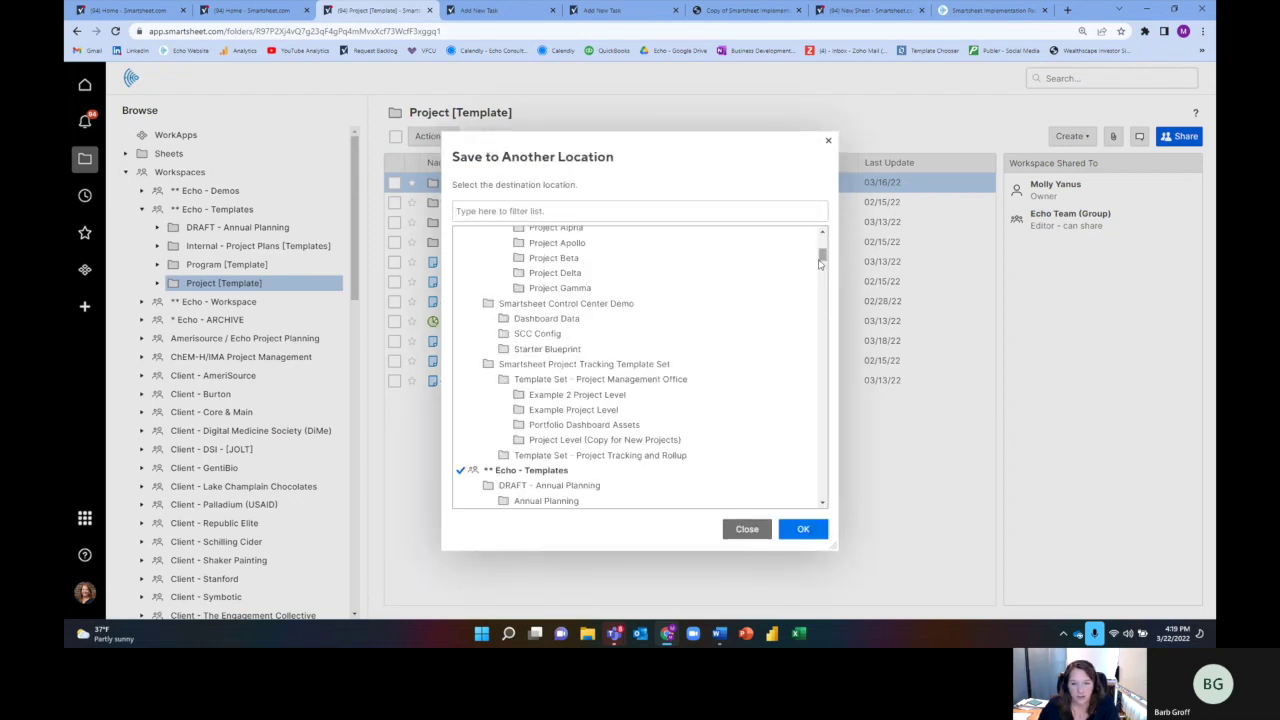
scroll(468, 232, up, 3)
click(498, 233)
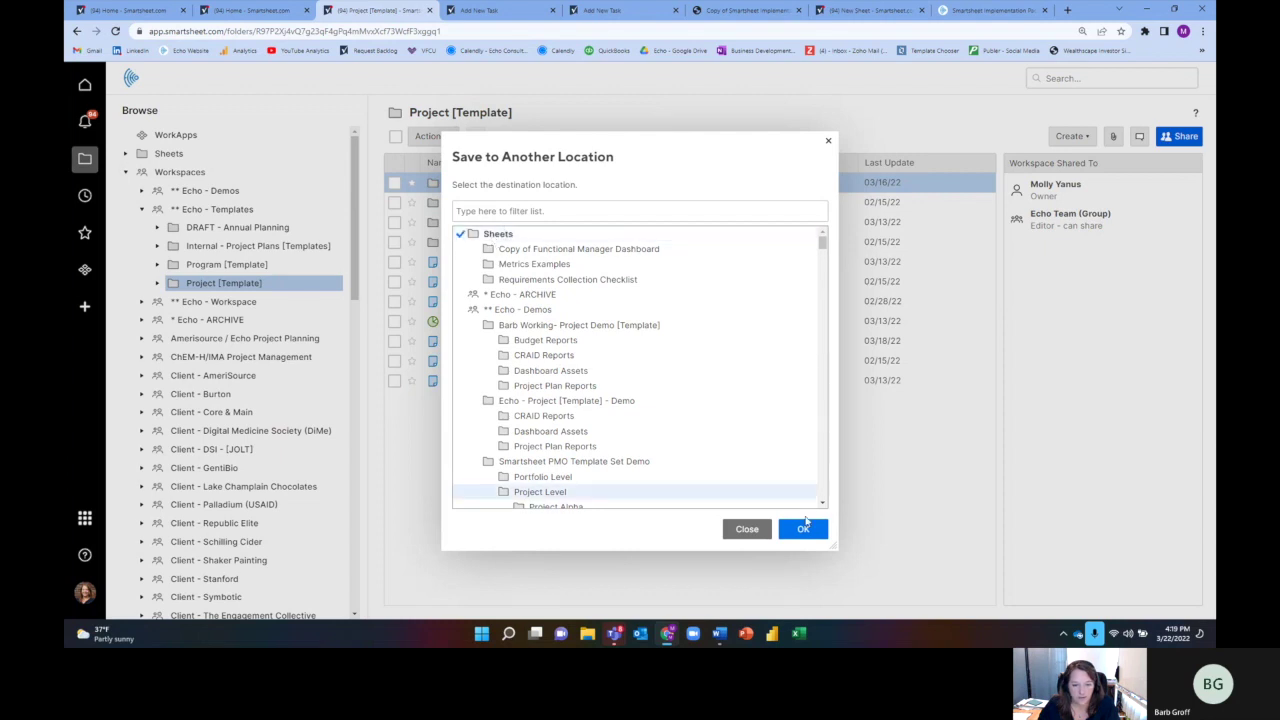
click(803, 529)
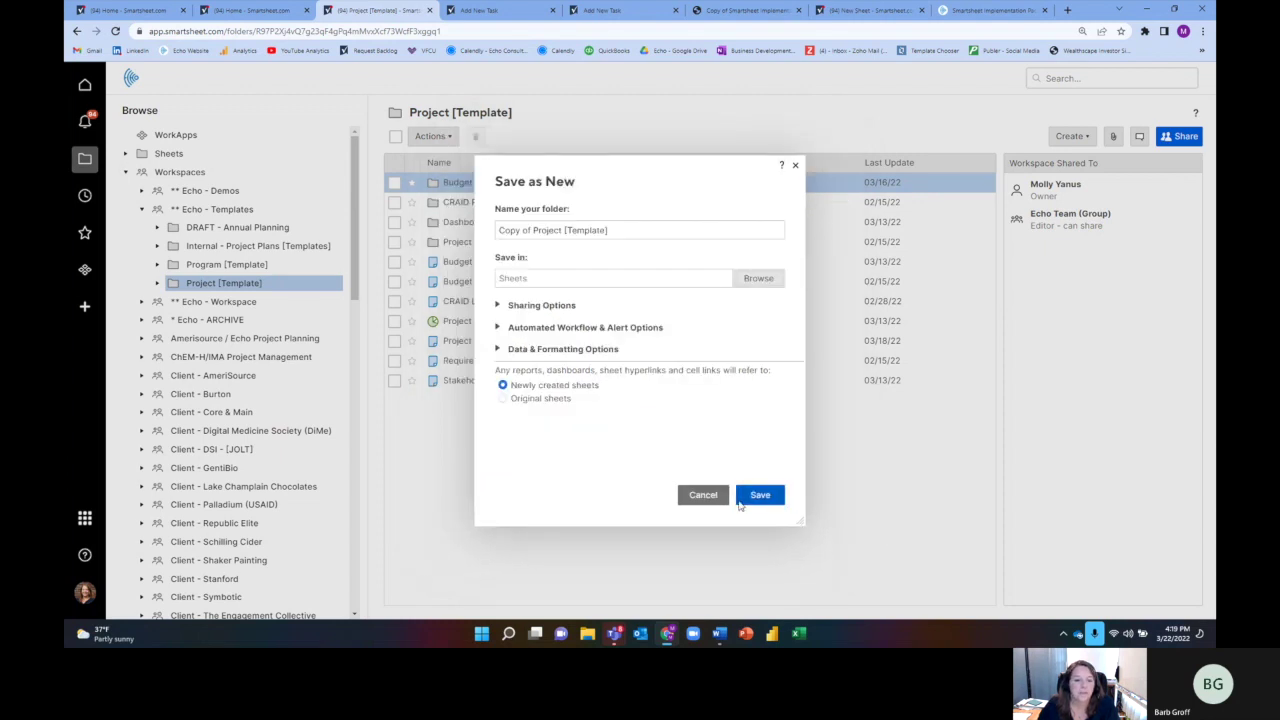
click(761, 497)
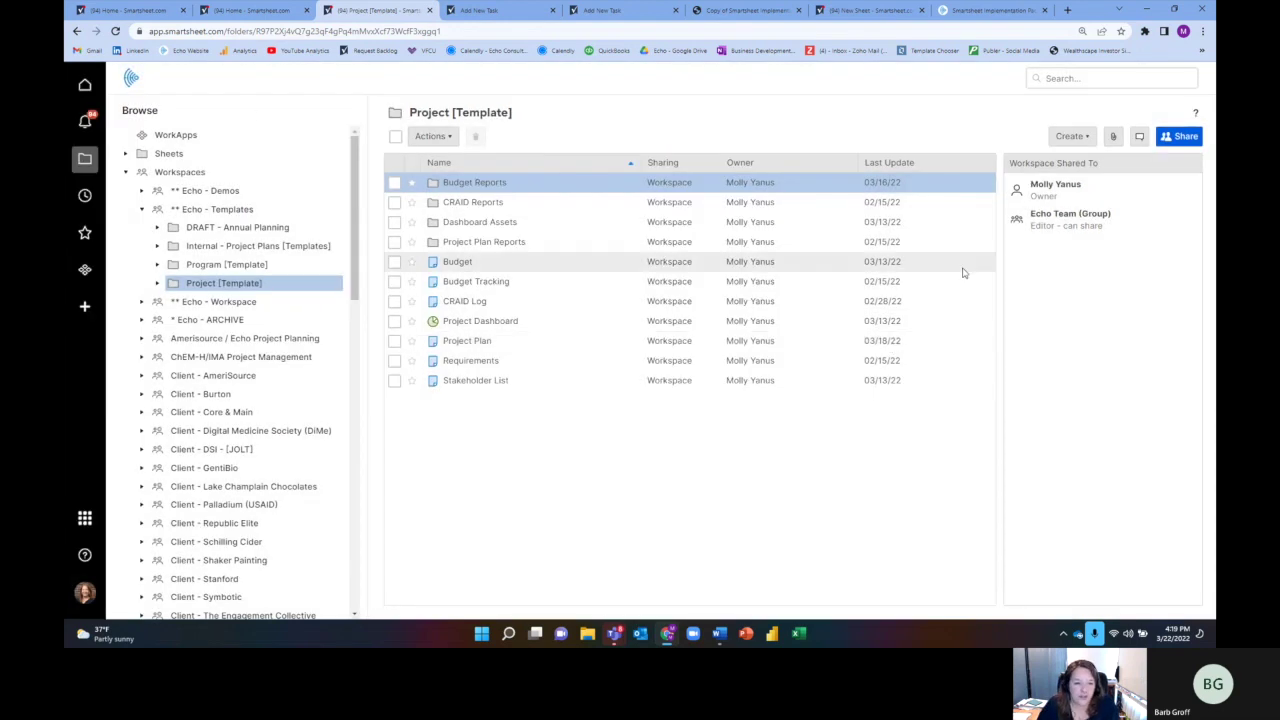
Launch PowerPoint, dismiss the missing-template error and save the recovered Solution Diagram presentation
click(745, 636)
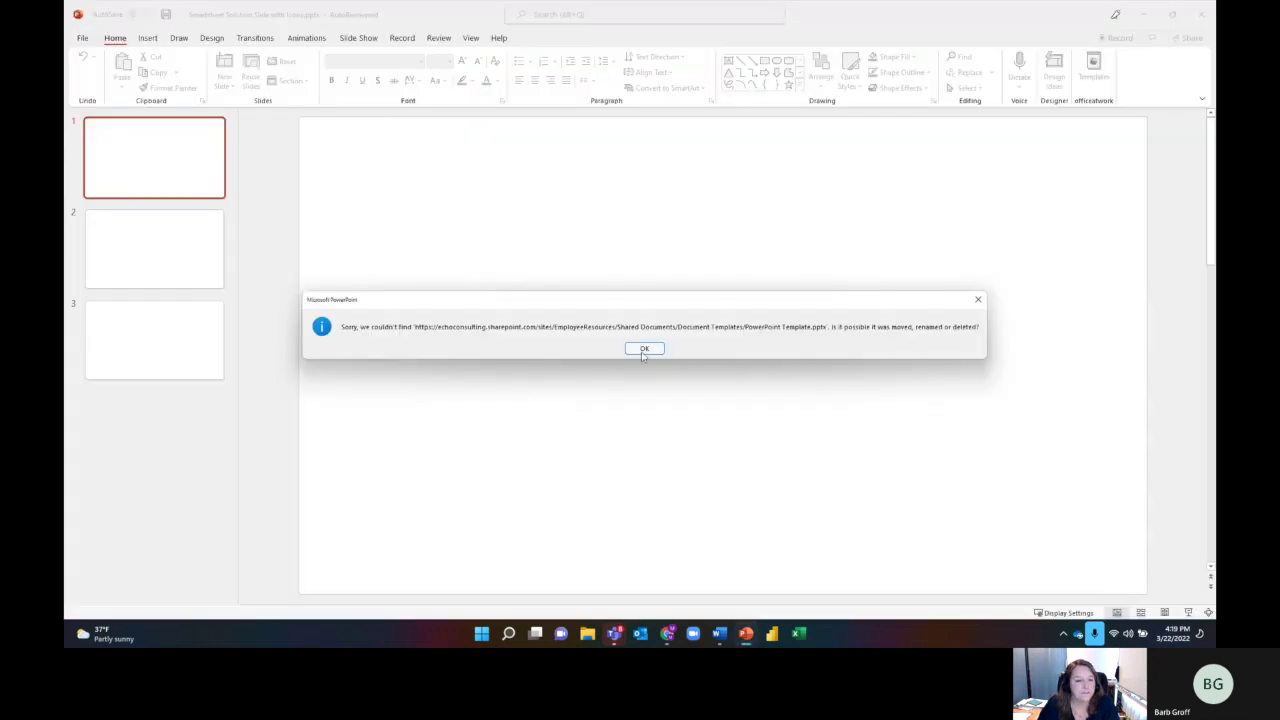
click(644, 349)
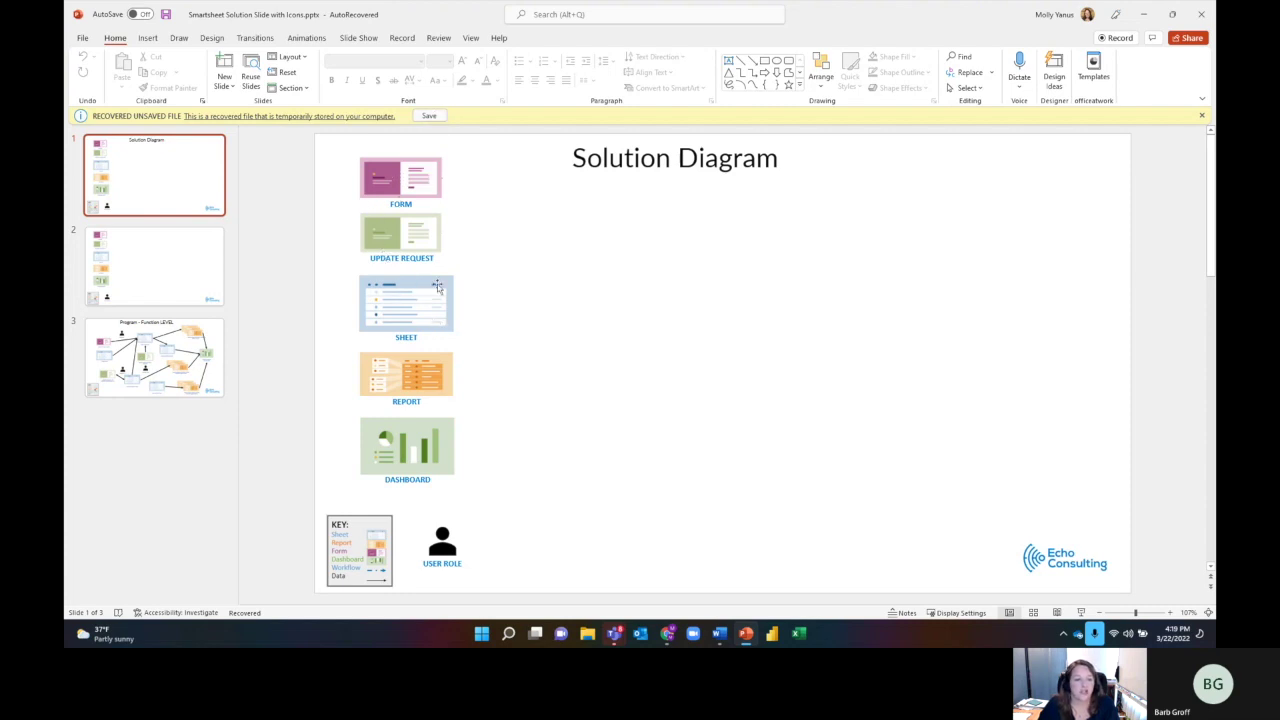
click(429, 116)
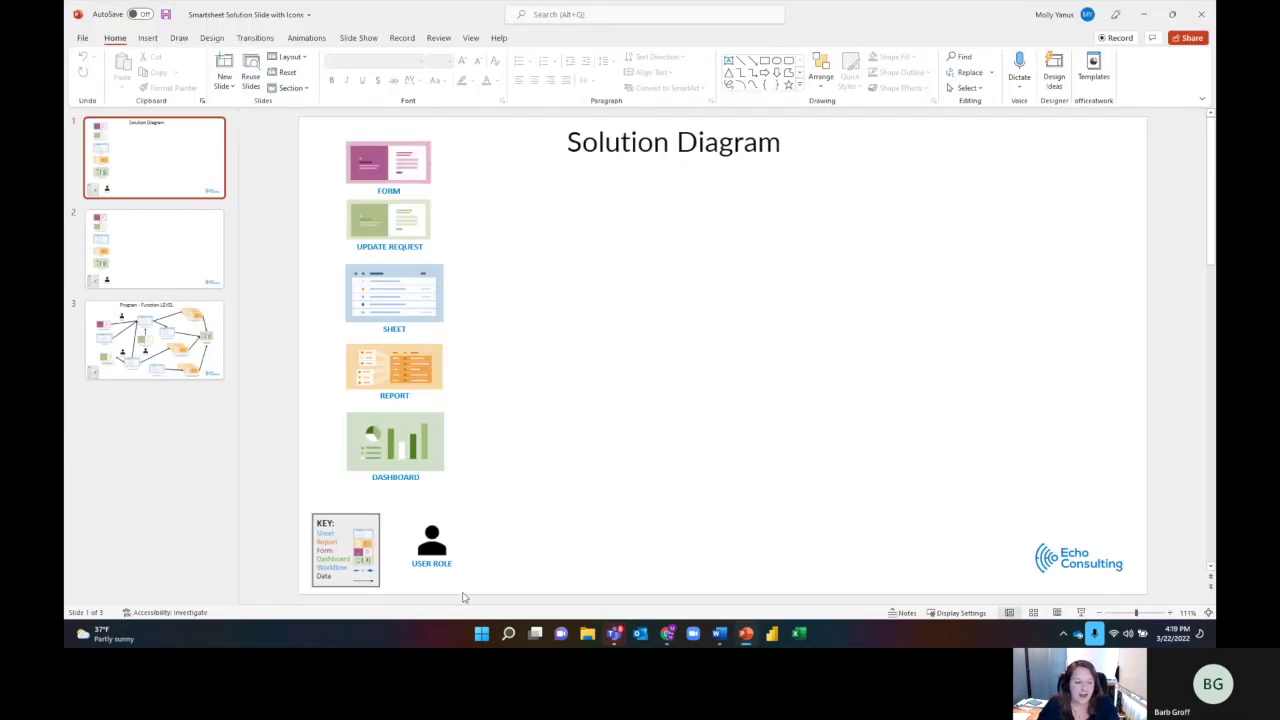
Review the Program - Function LEVEL example slide, then minimize PowerPoint
click(354, 549)
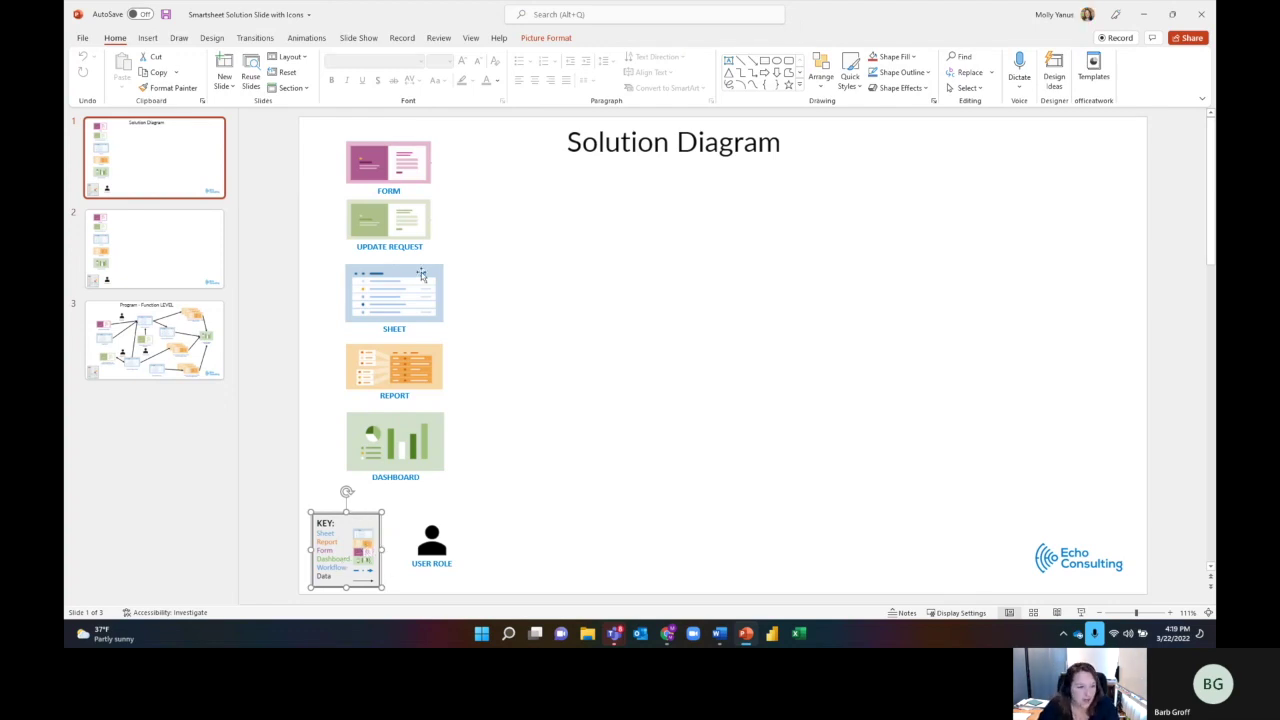
click(130, 355)
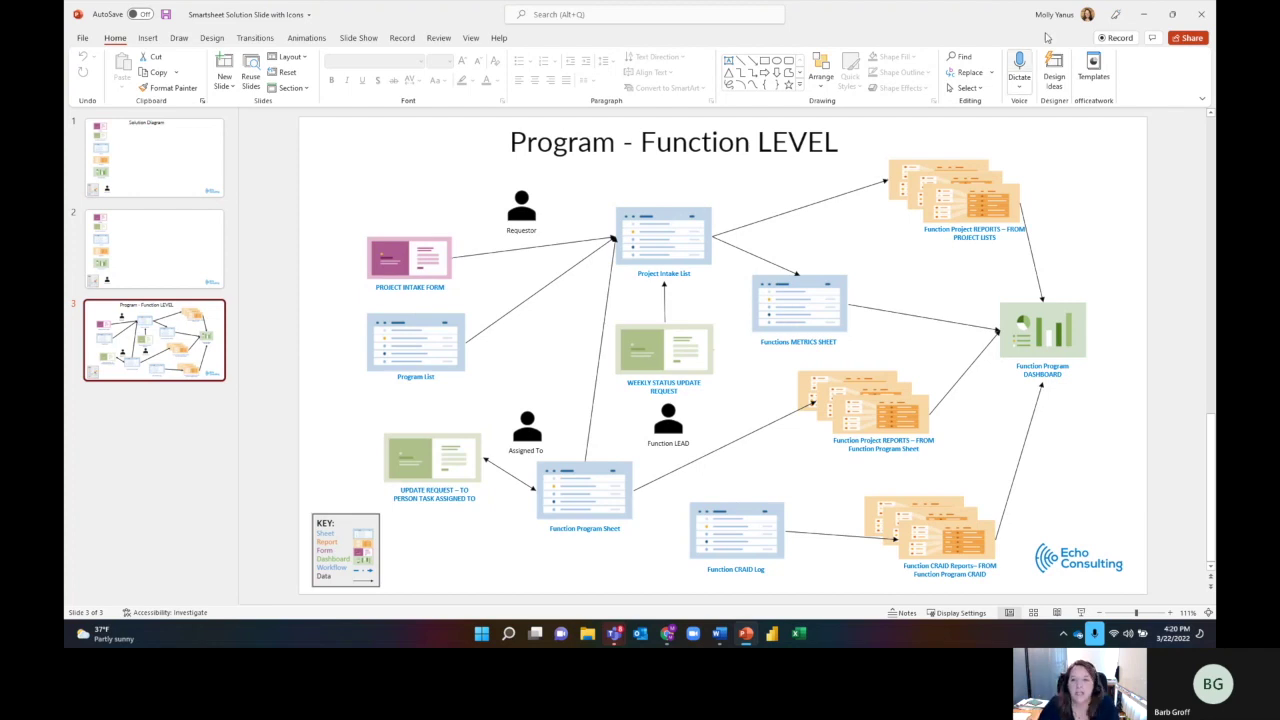
click(1143, 14)
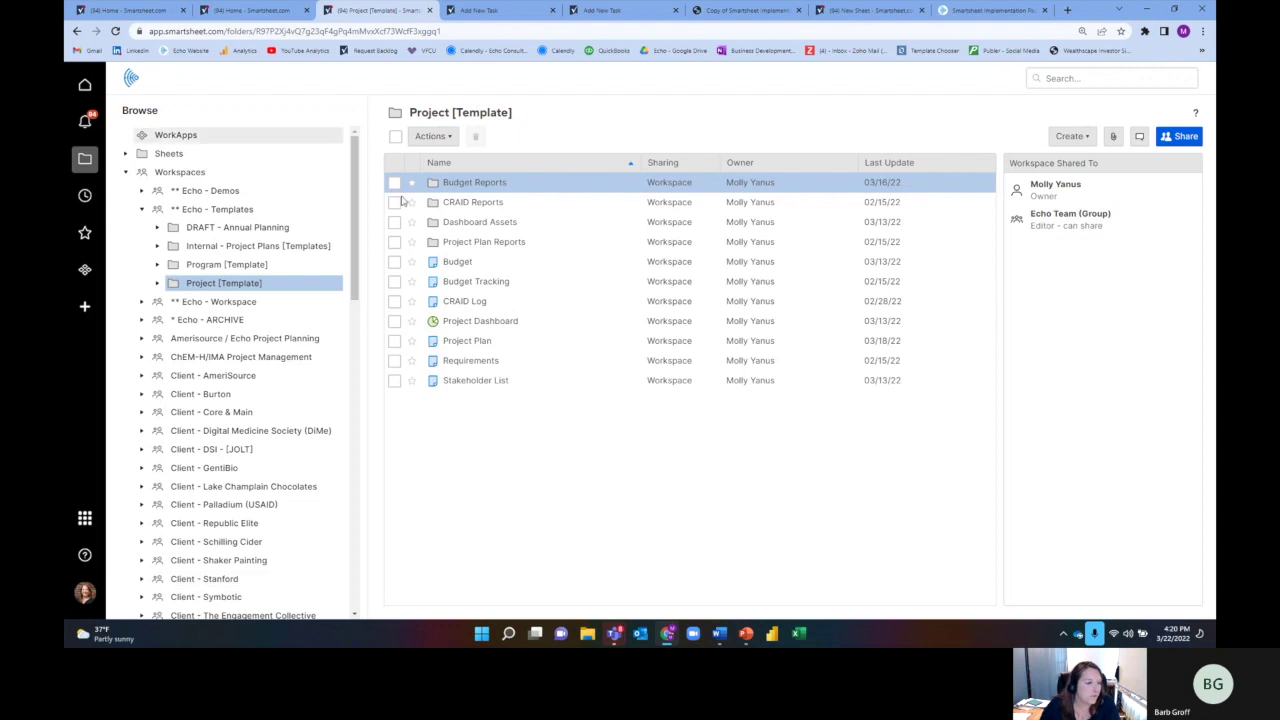
Open the Project Management Office template set details and scroll to its How Does It Work? diagram
click(85, 310)
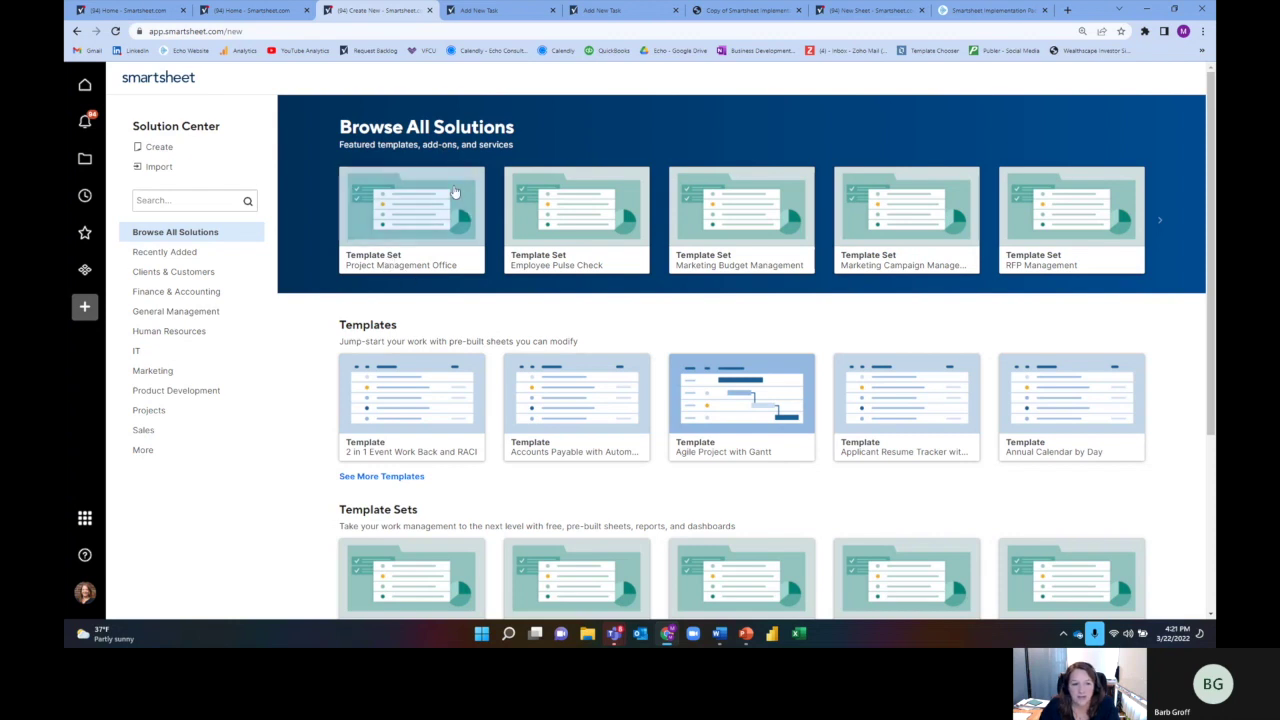
click(403, 263)
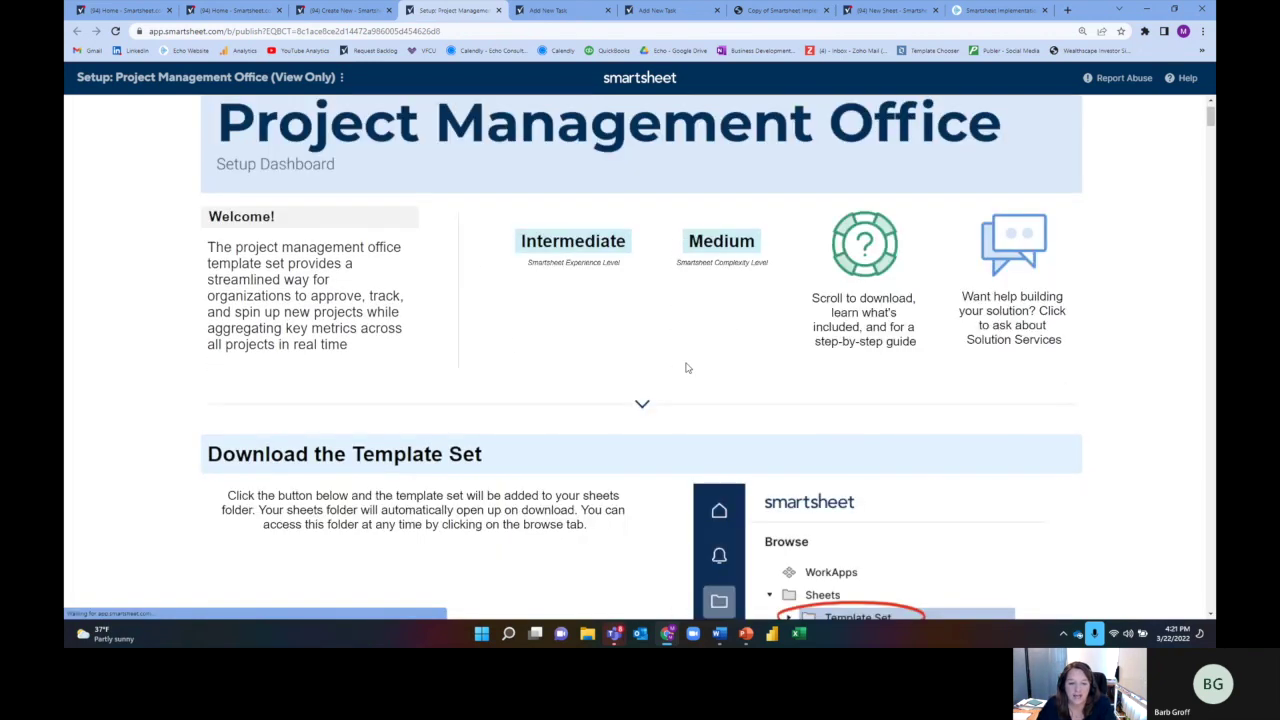
scroll(686, 367, down, 10)
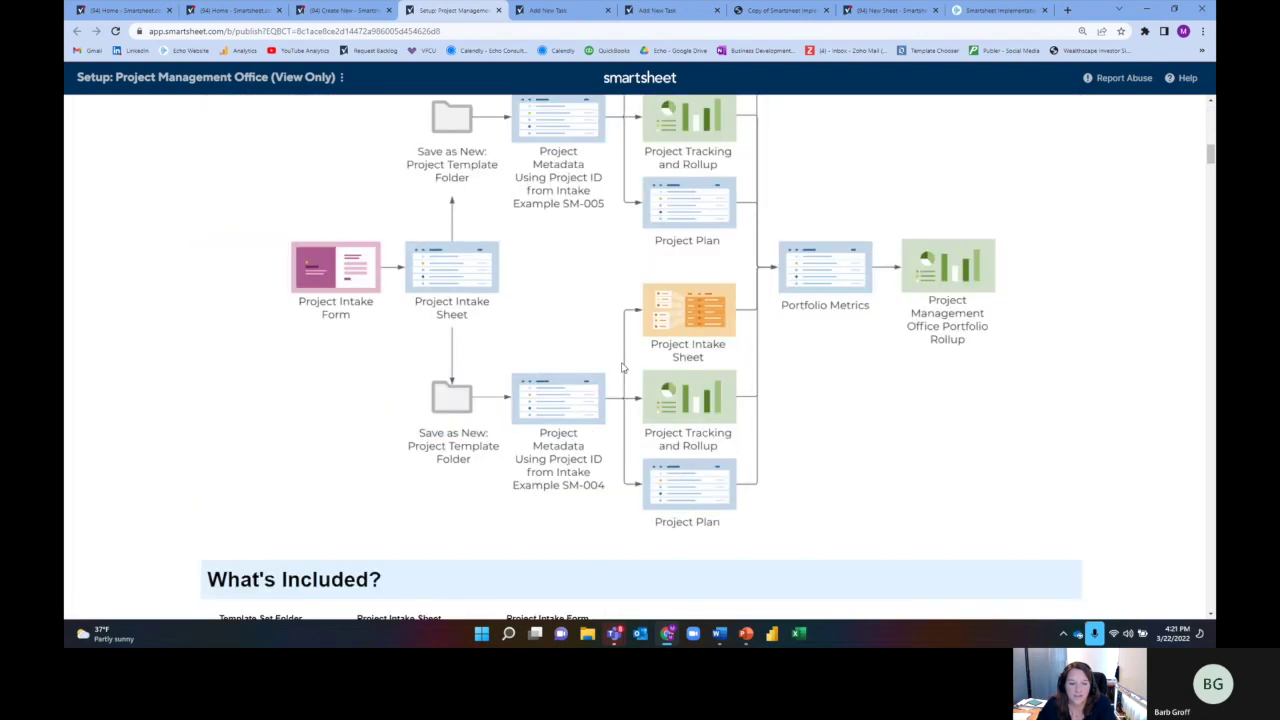
scroll(646, 271, up, 3)
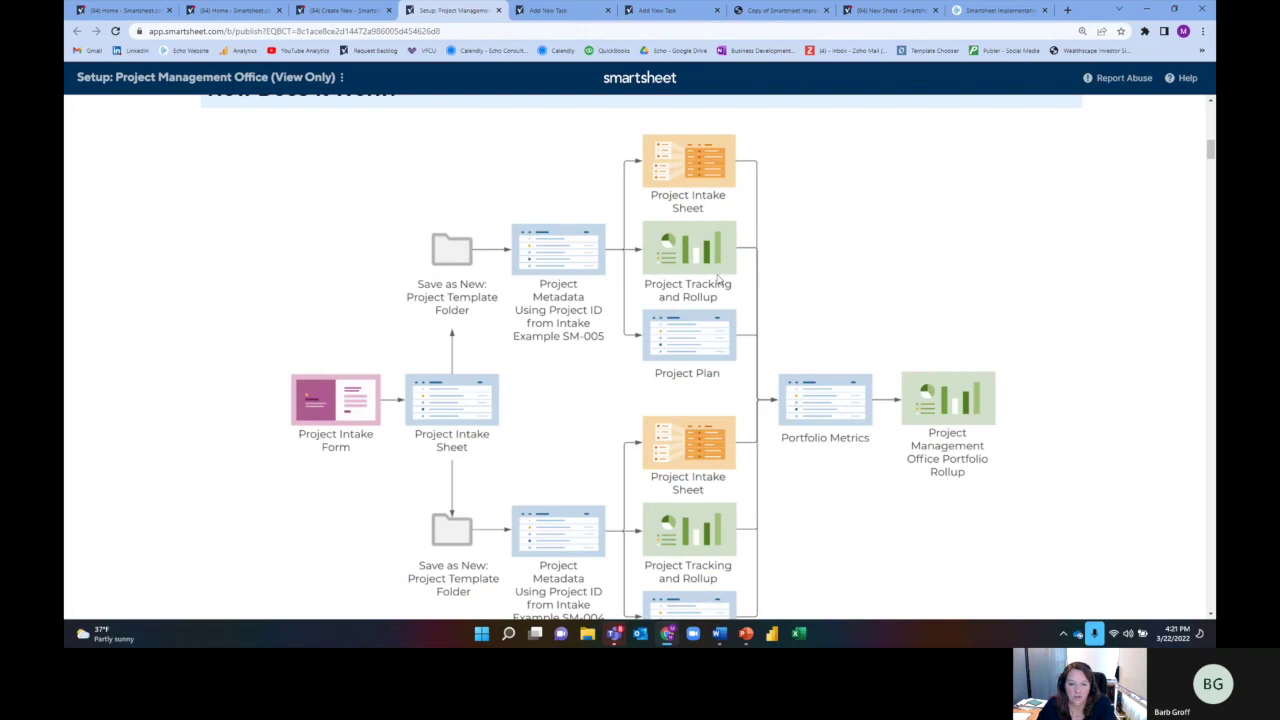
scroll(980, 477, down, 3)
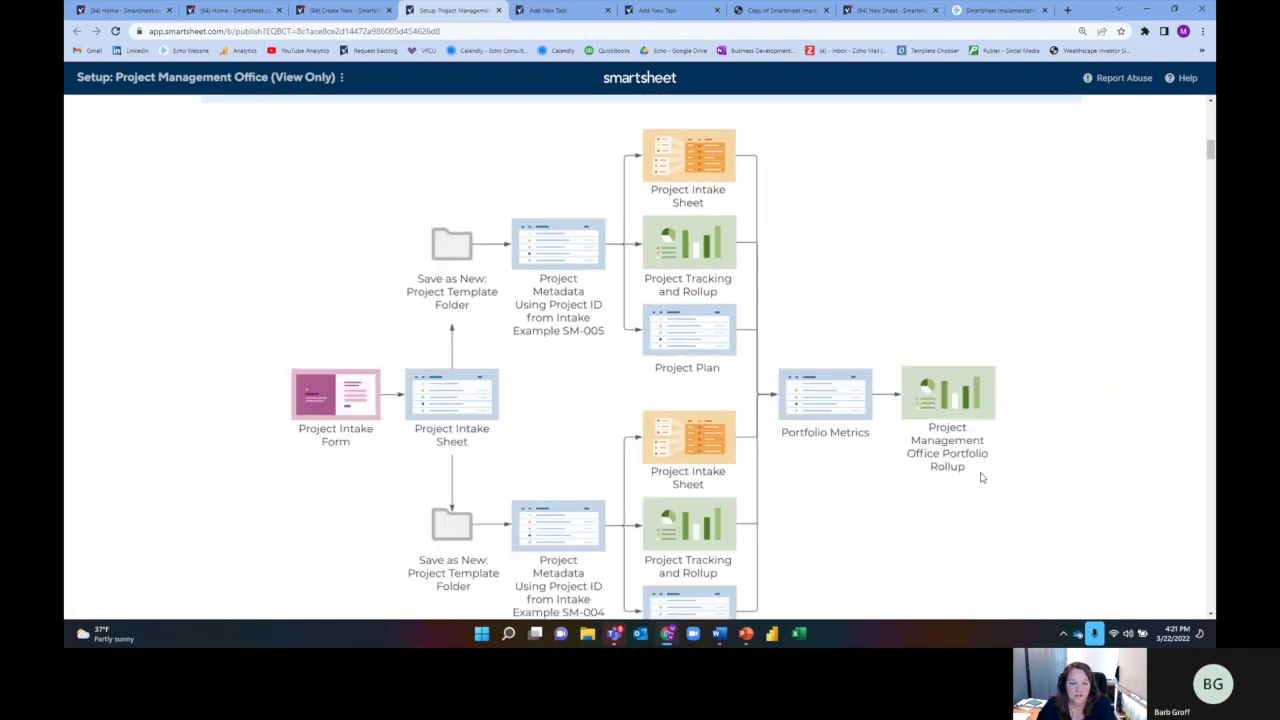
scroll(981, 478, down, 4)
scroll(180, 212, down, 3)
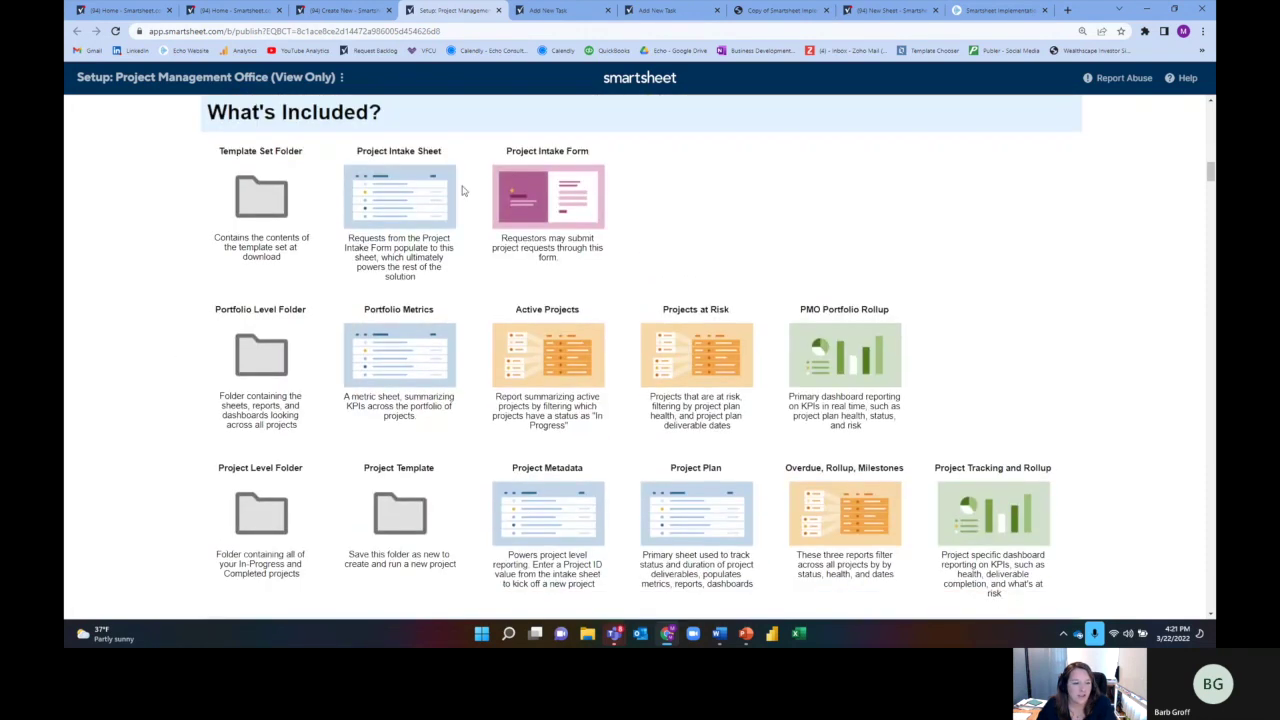
scroll(578, 398, down, 6)
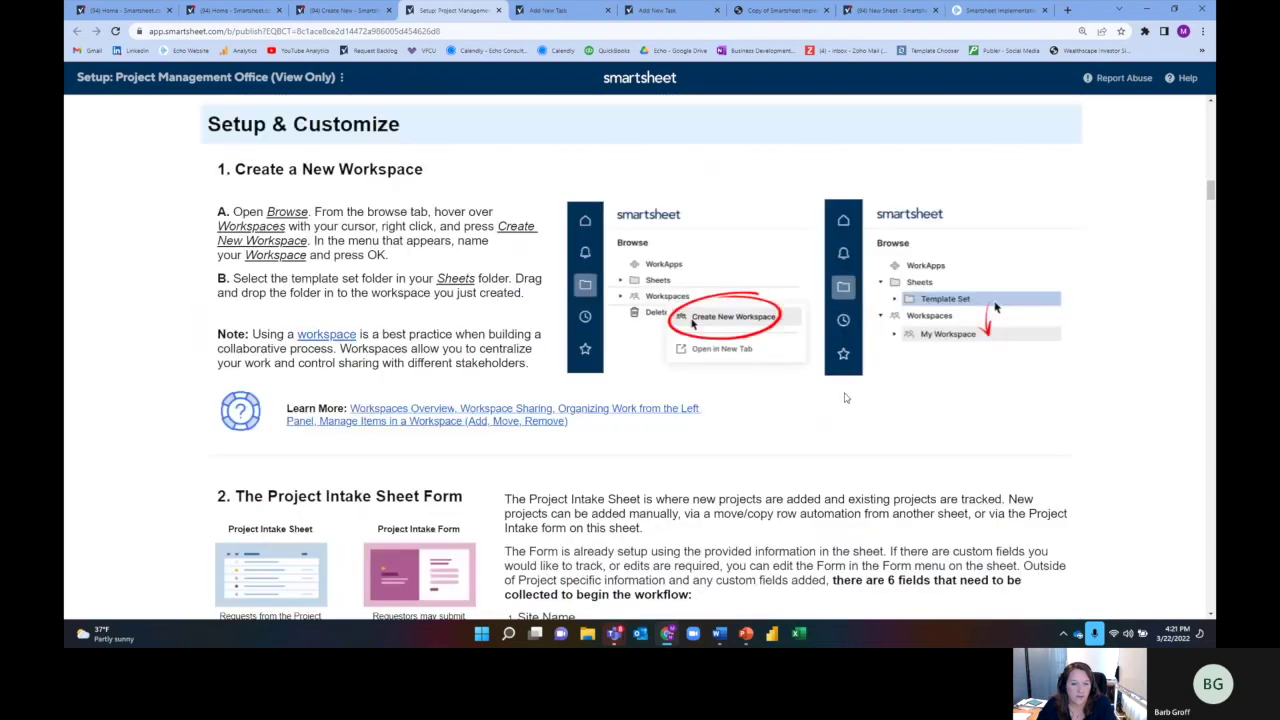
scroll(843, 398, up, 13)
scroll(843, 398, up, 2)
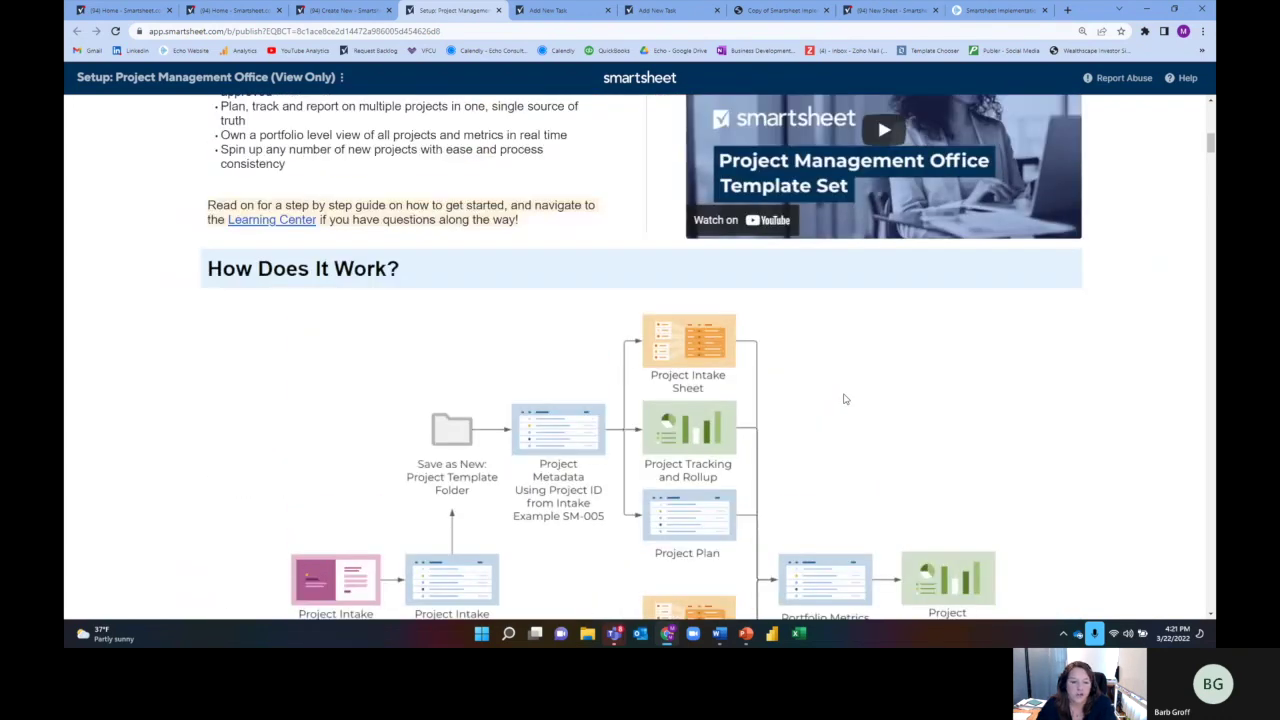
scroll(545, 247, down, 2)
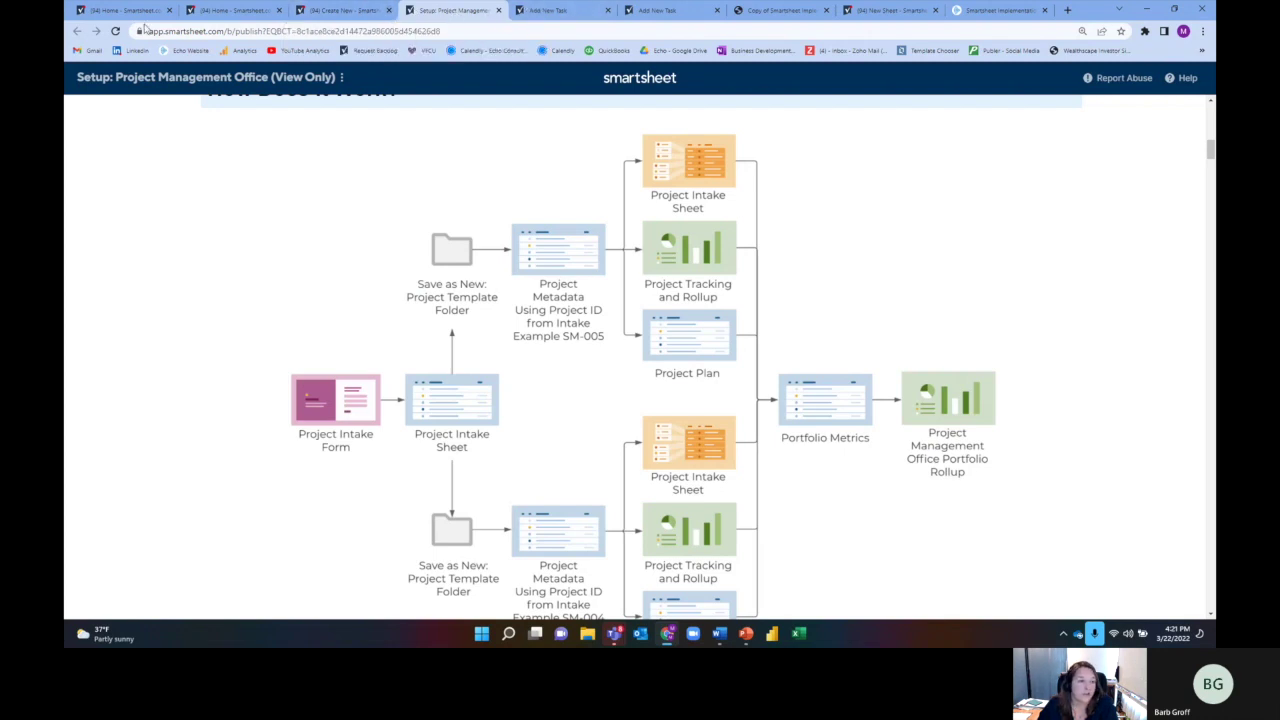
Close the setup, gallery and Add New Task tabs, then browse to the Sheets folder
click(498, 10)
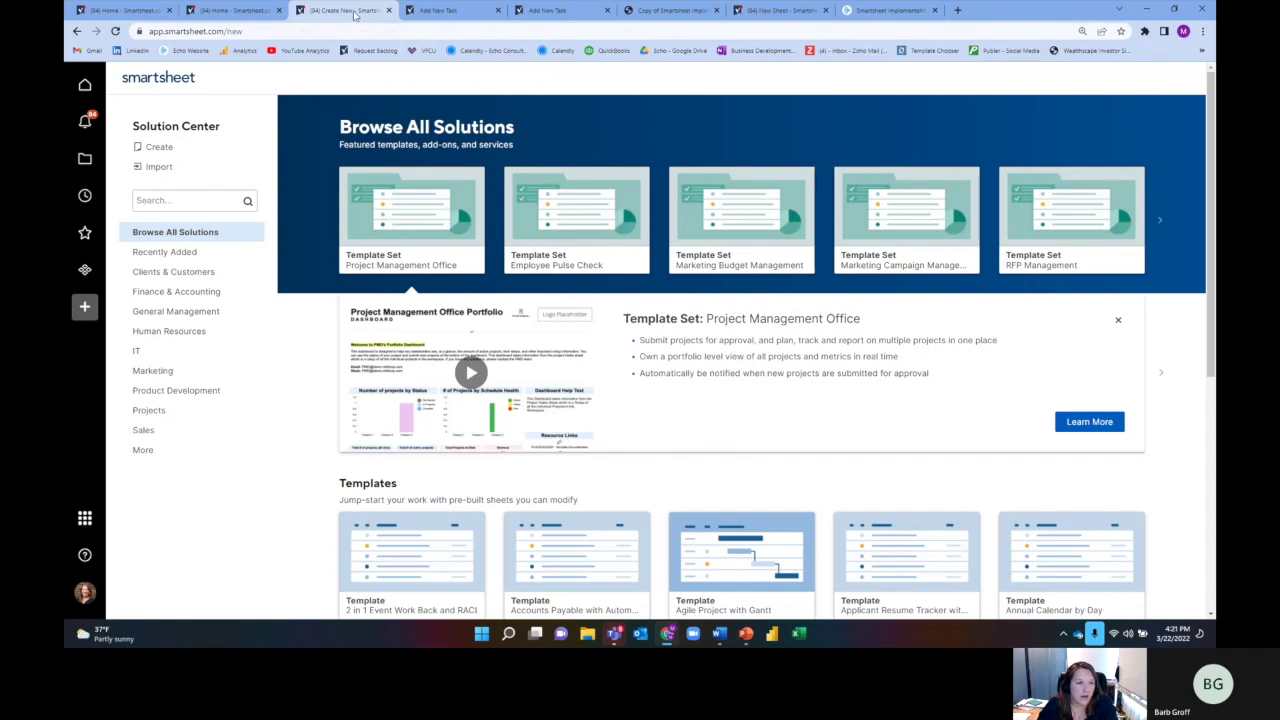
click(388, 10)
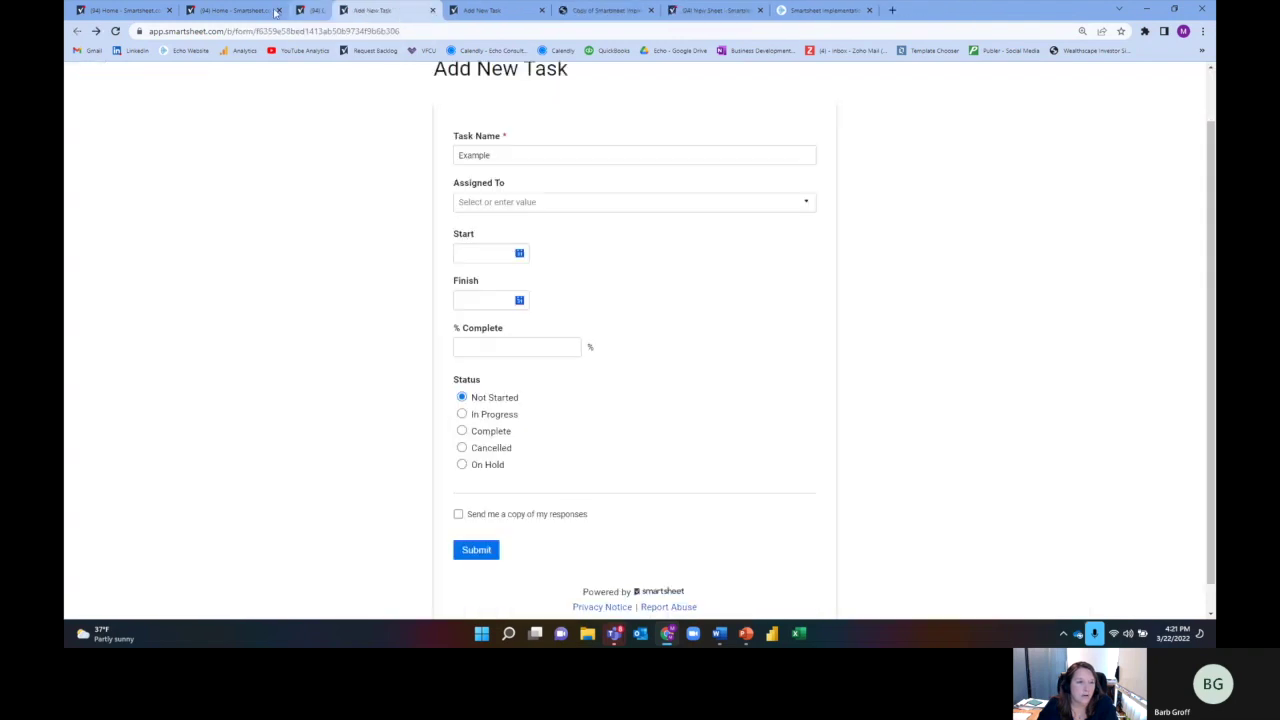
click(225, 12)
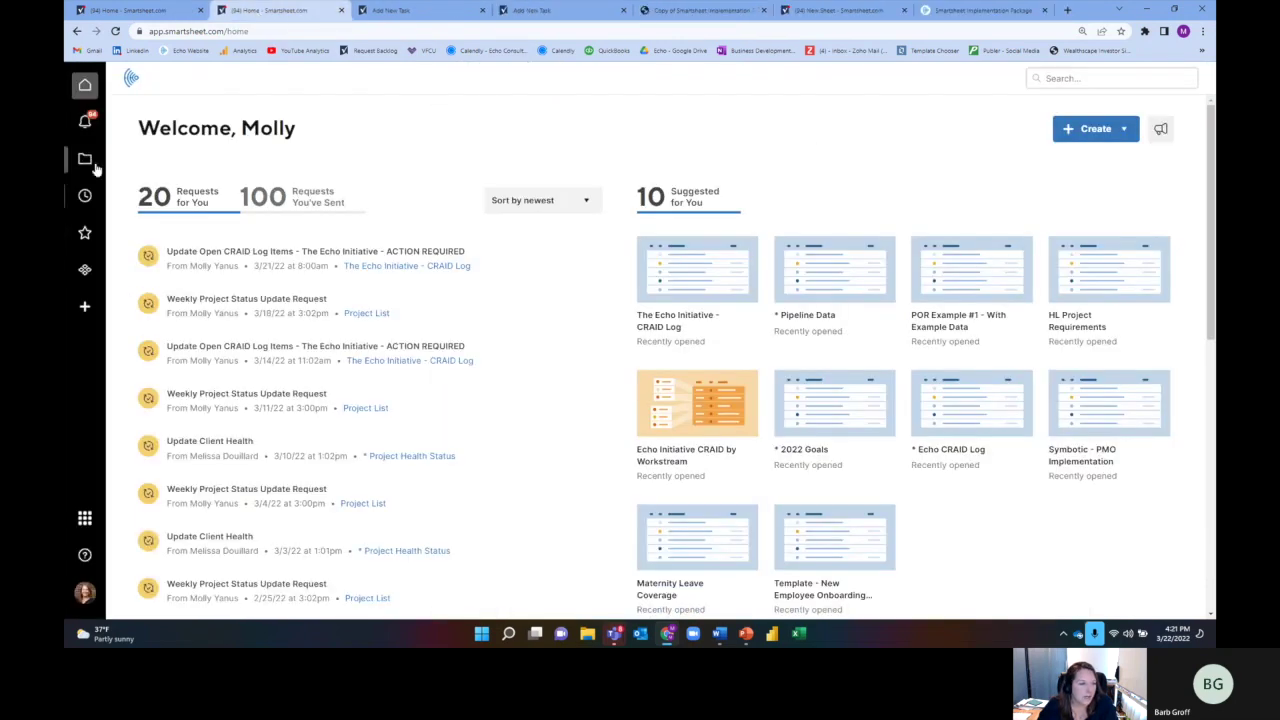
click(84, 196)
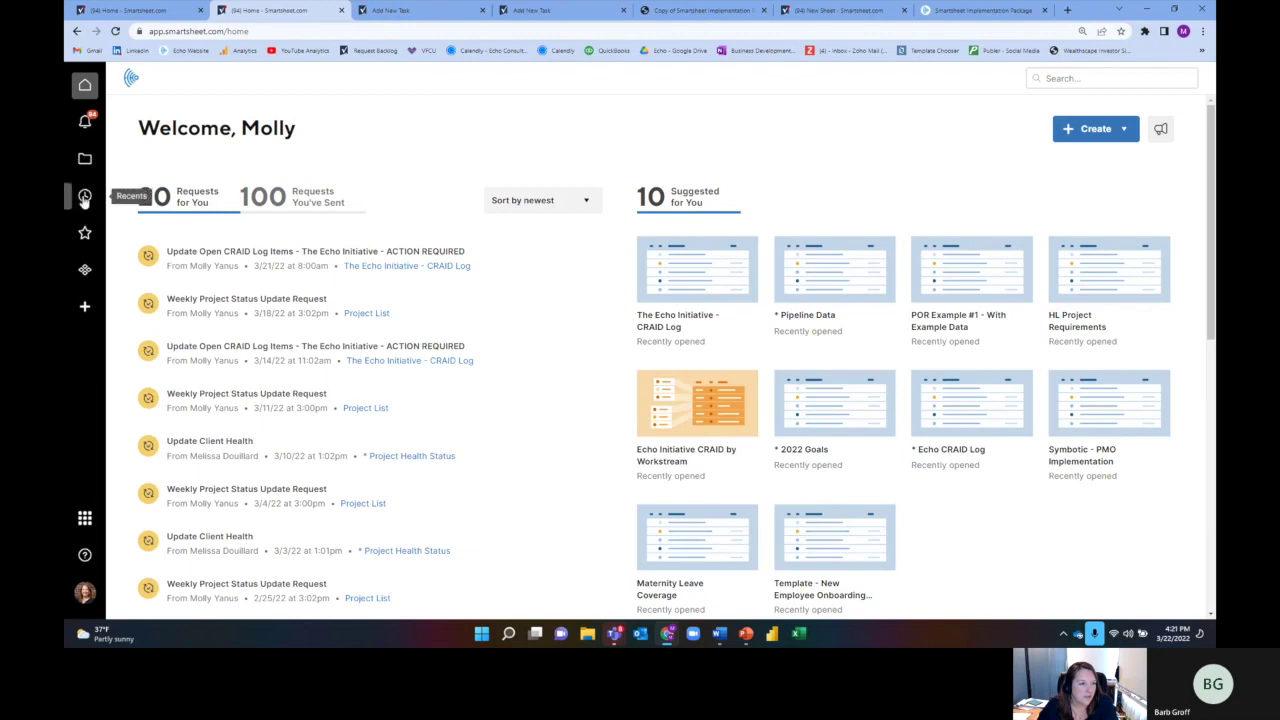
click(118, 33)
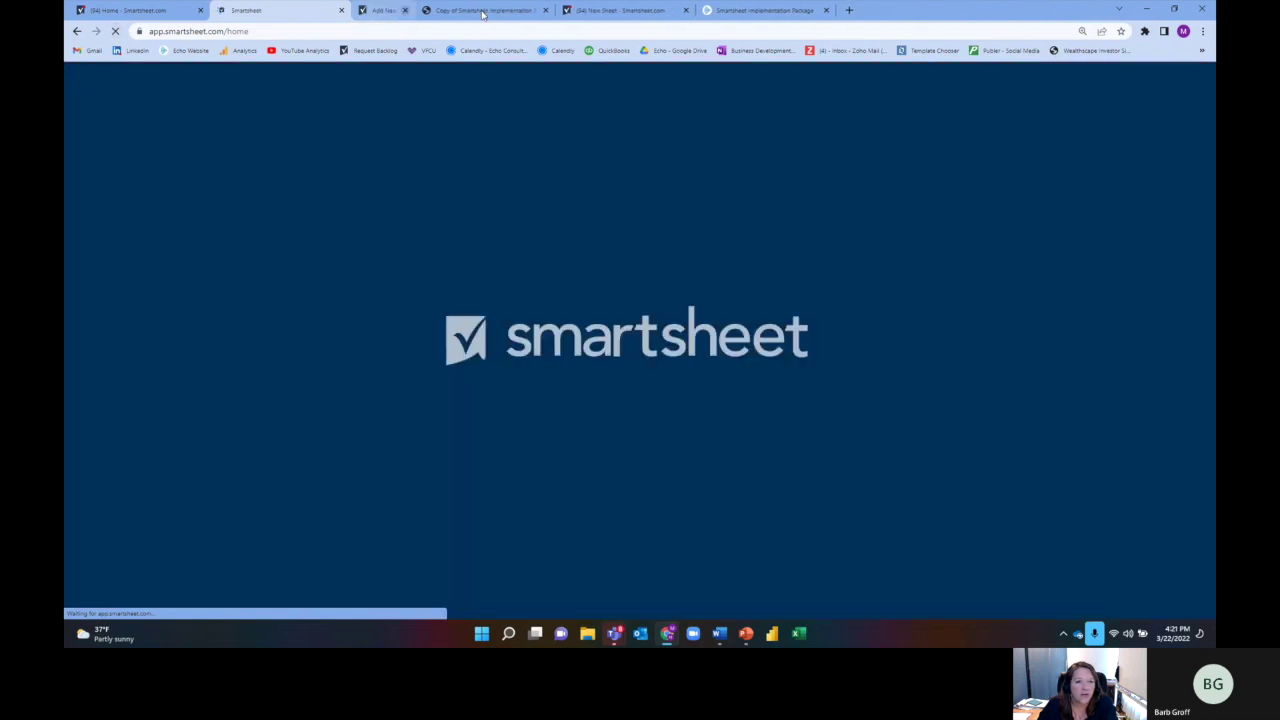
click(502, 10)
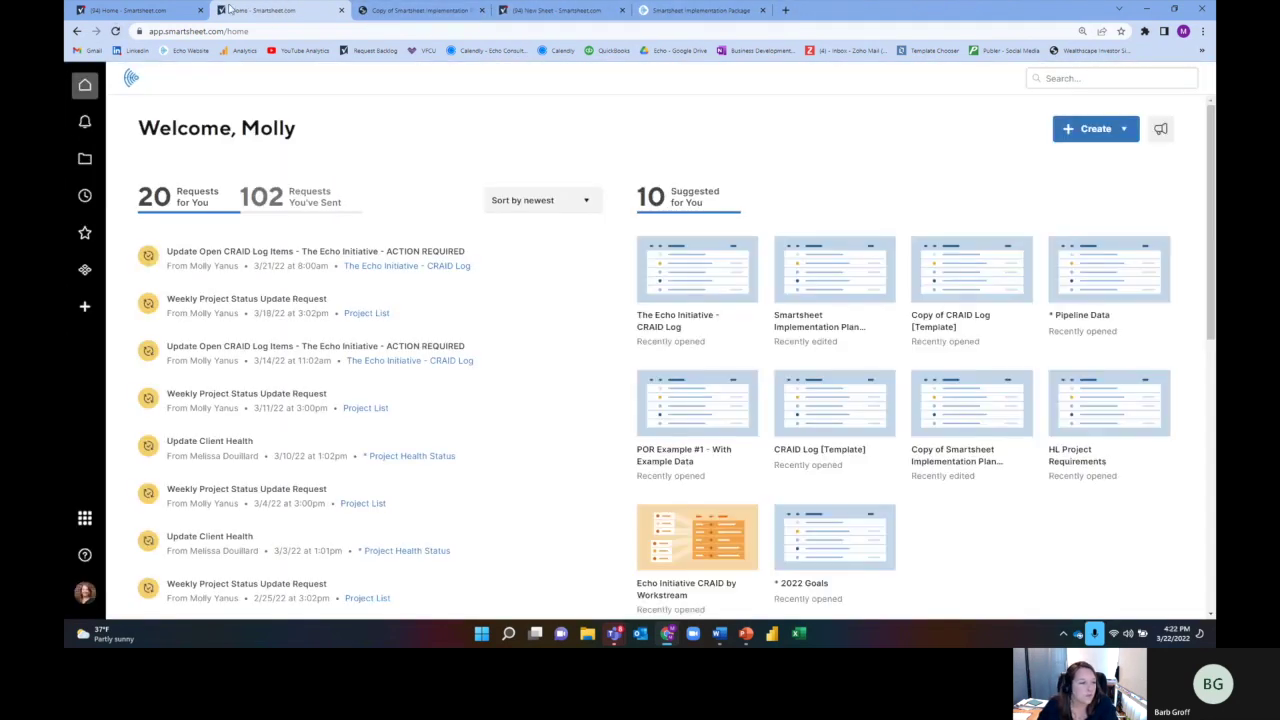
click(84, 161)
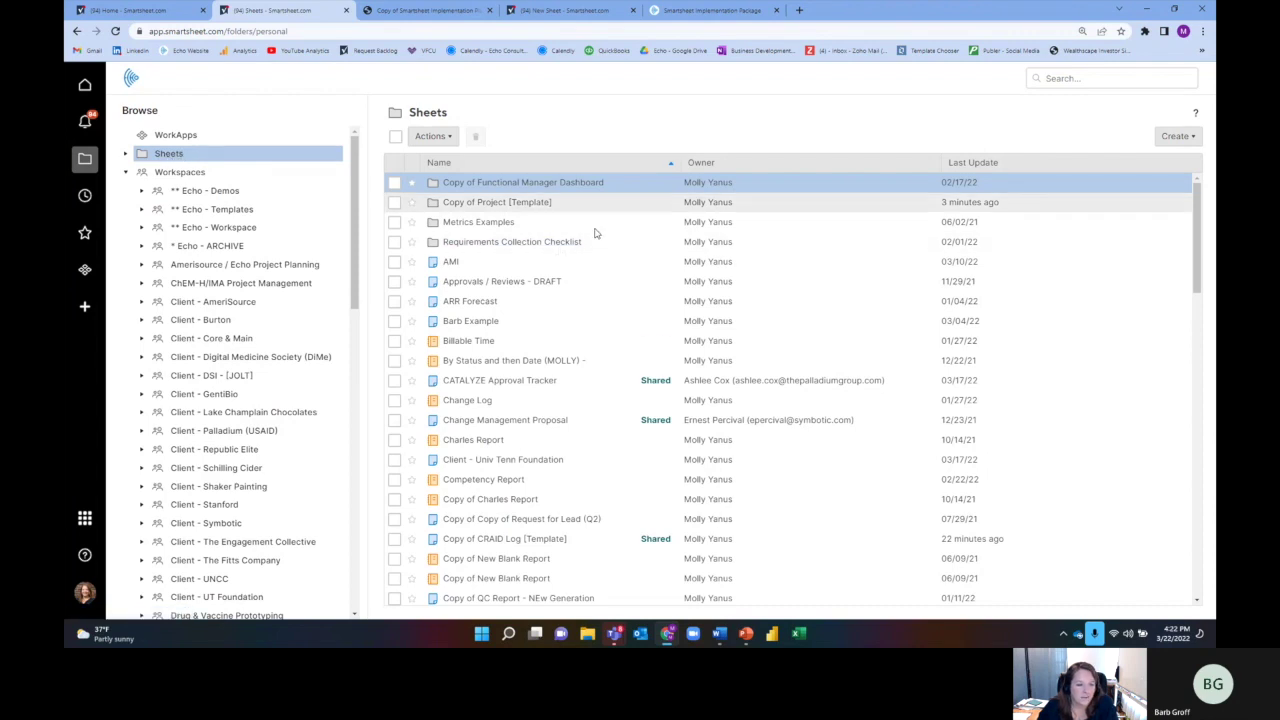
Open the Copy of Project [Template] folder from the Sheets list
scroll(588, 394, down, 10)
scroll(585, 390, up, 15)
click(492, 204)
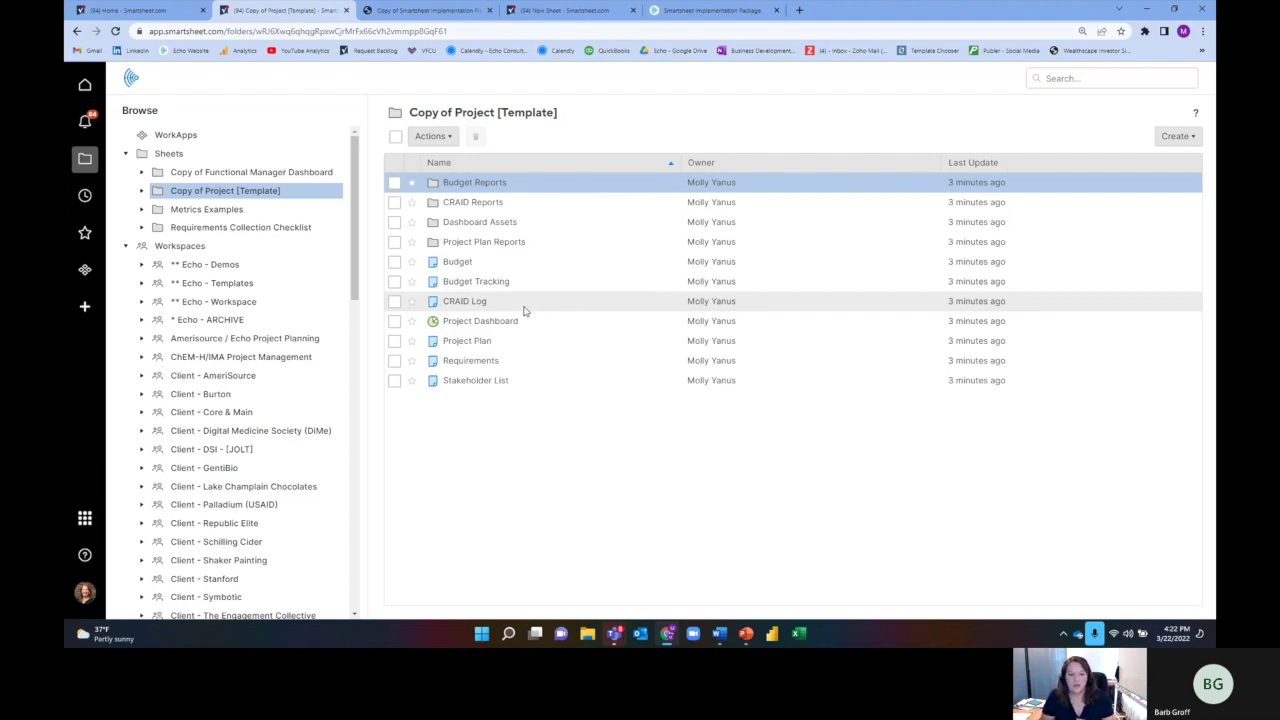
Check the CRAID Type dropdown values in the CRAID Log sheet, then go back
click(455, 301)
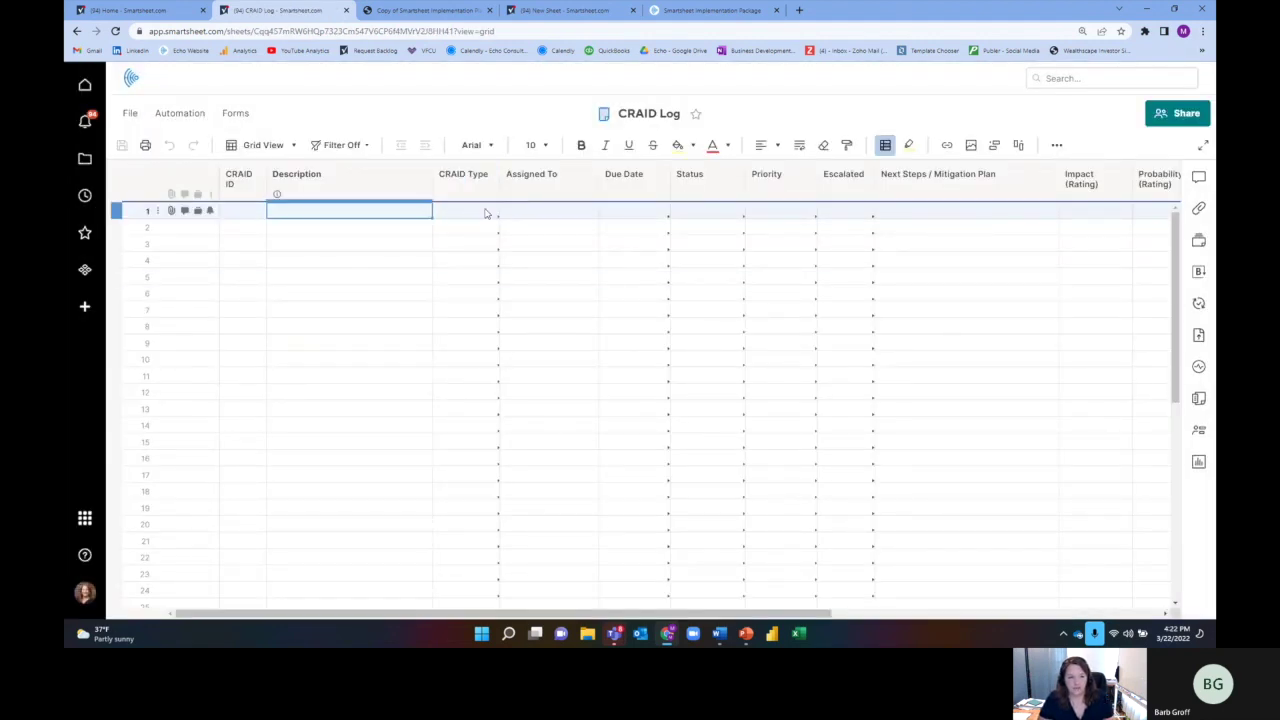
click(486, 211)
click(492, 212)
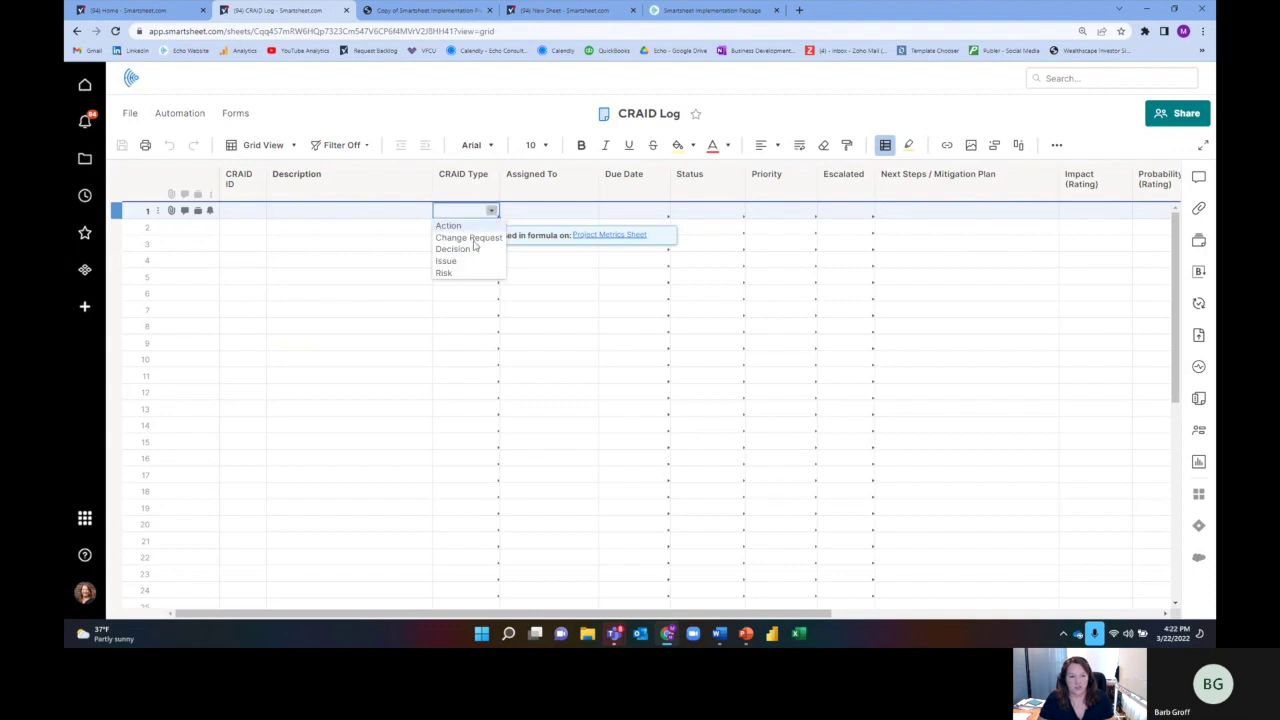
click(76, 32)
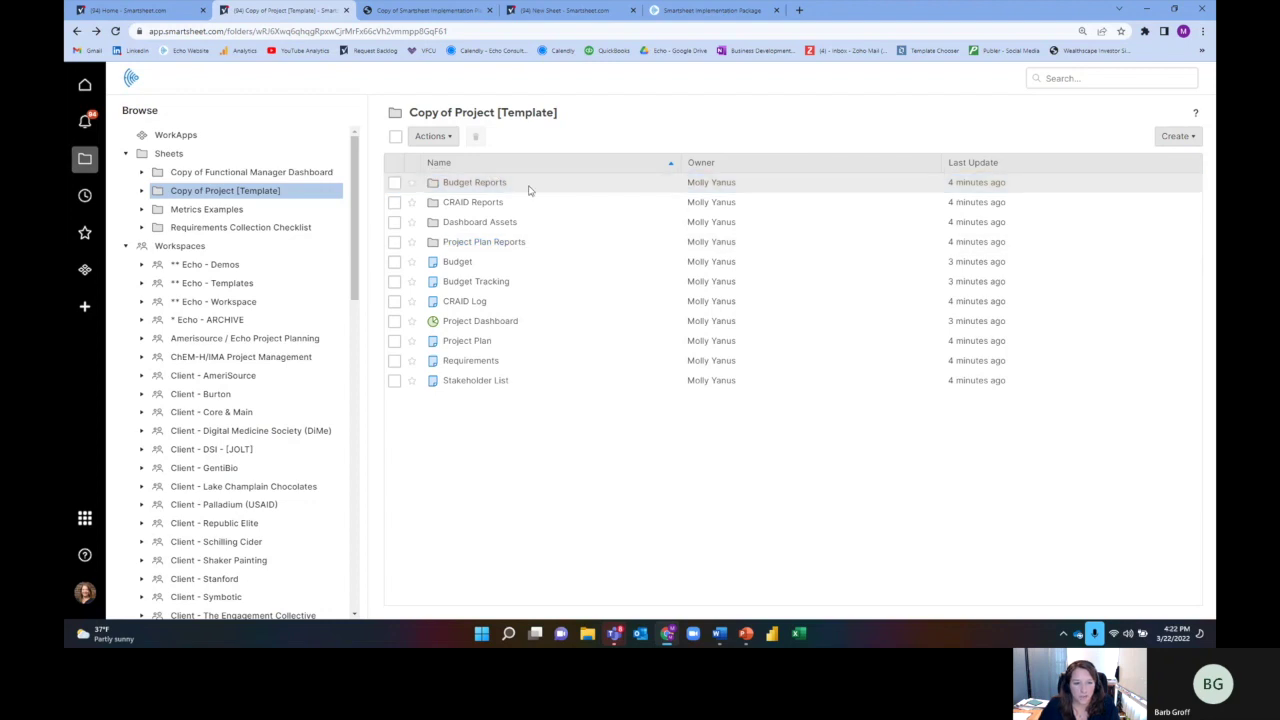
Look through the Dashboard Assets folder and its Phases report, then go back
click(497, 190)
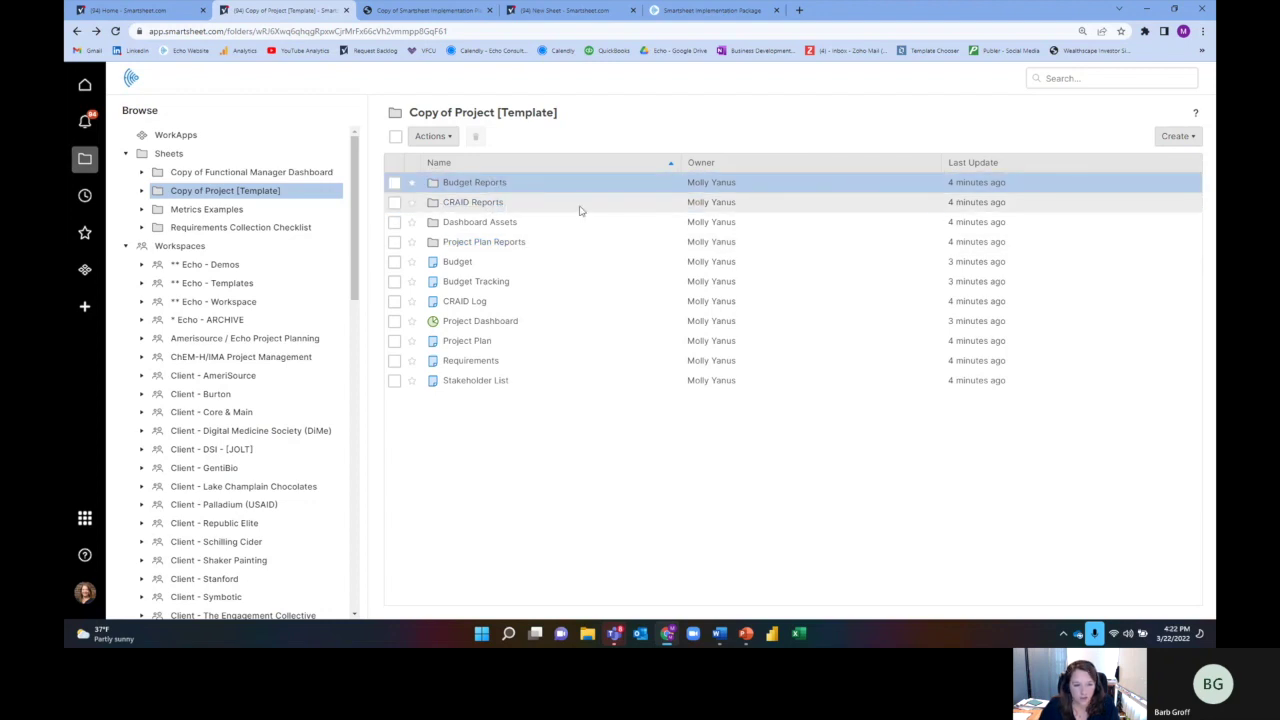
click(495, 223)
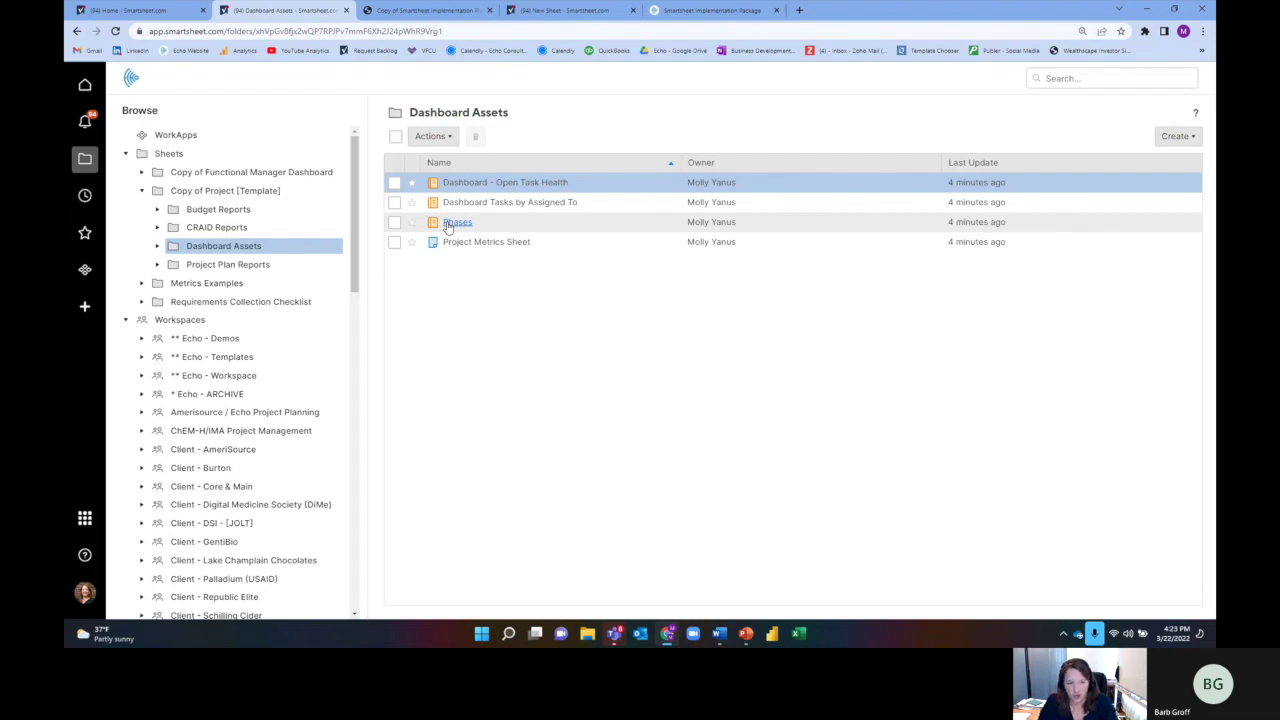
click(457, 222)
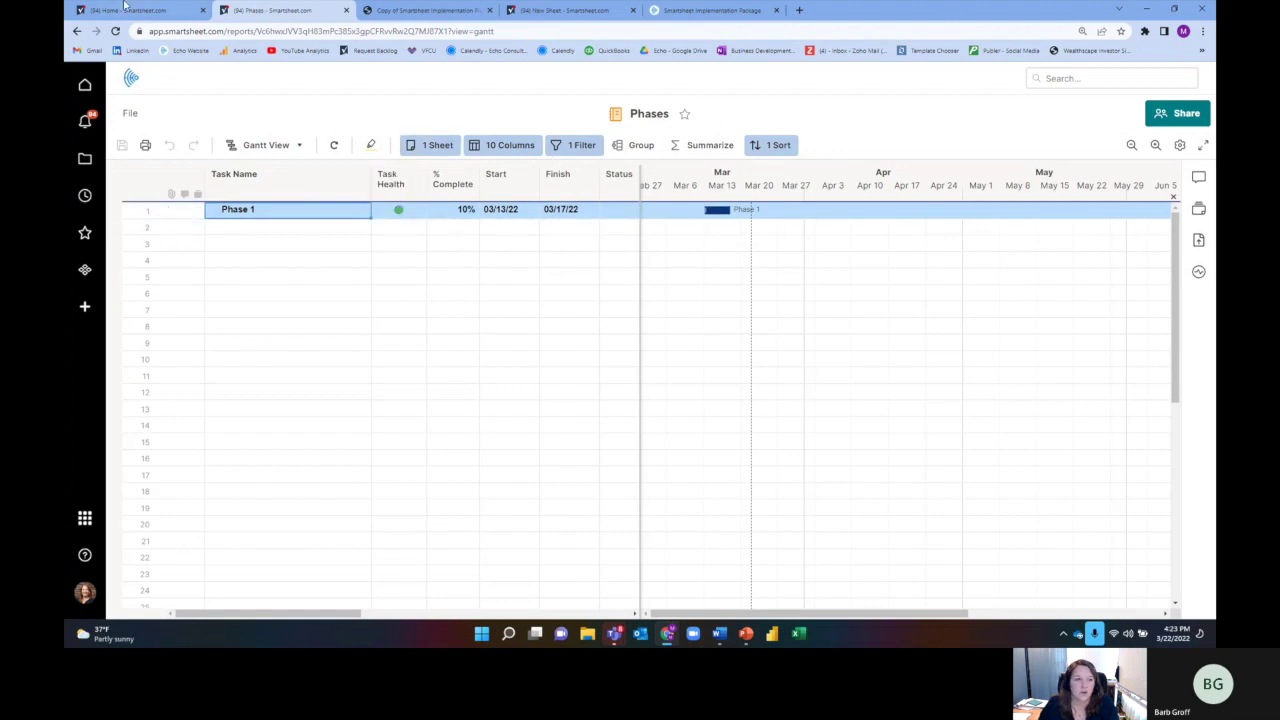
click(77, 33)
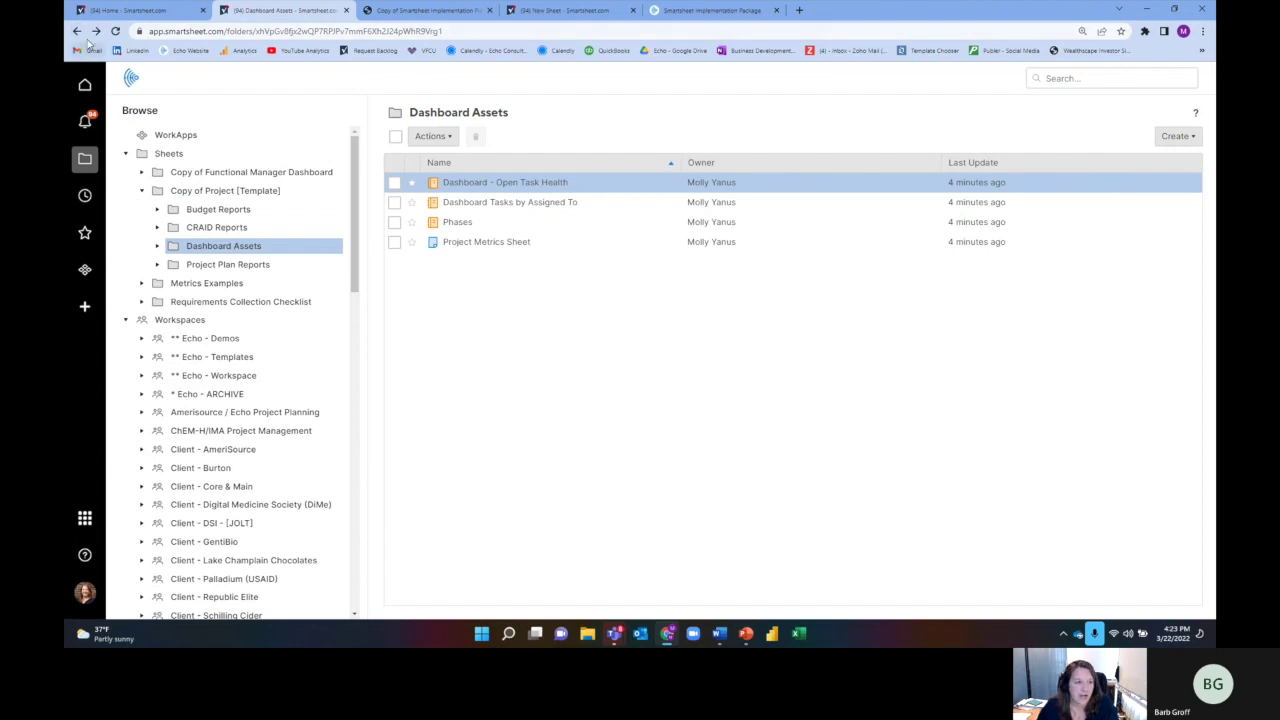
click(75, 32)
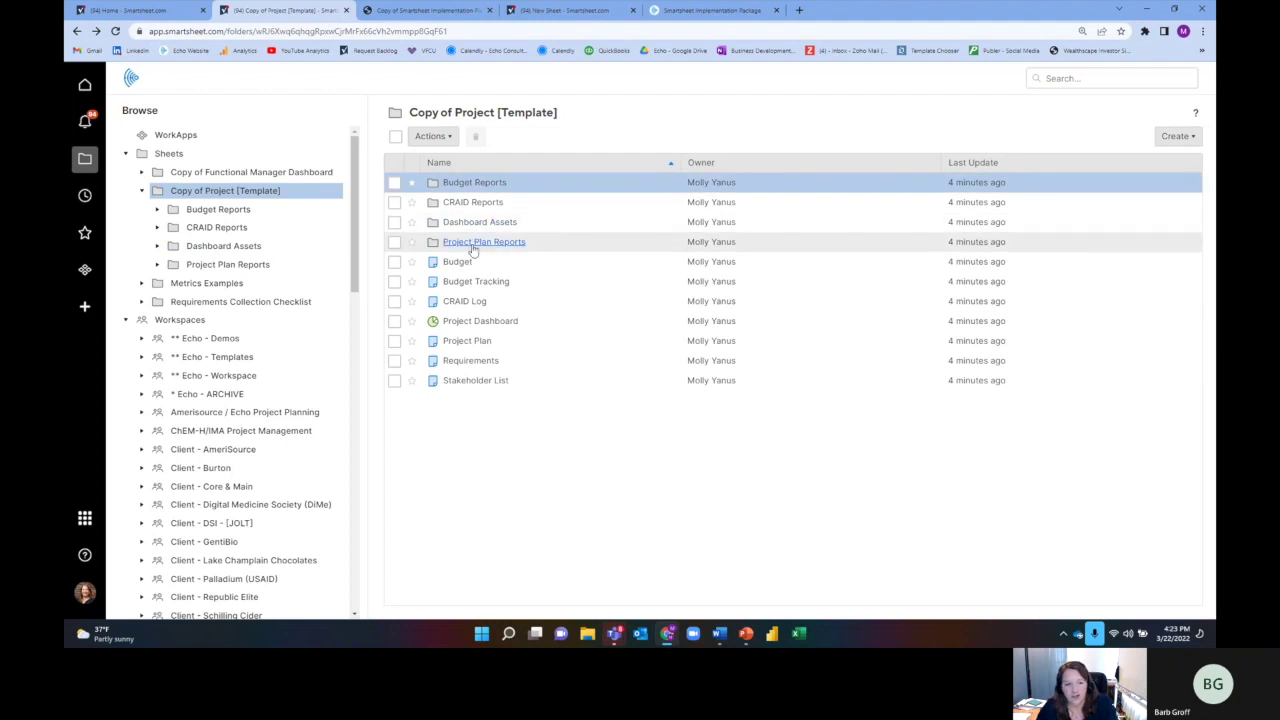
View Project Plan Reports, return to Copy of Project [Template], and open Windows search
click(462, 243)
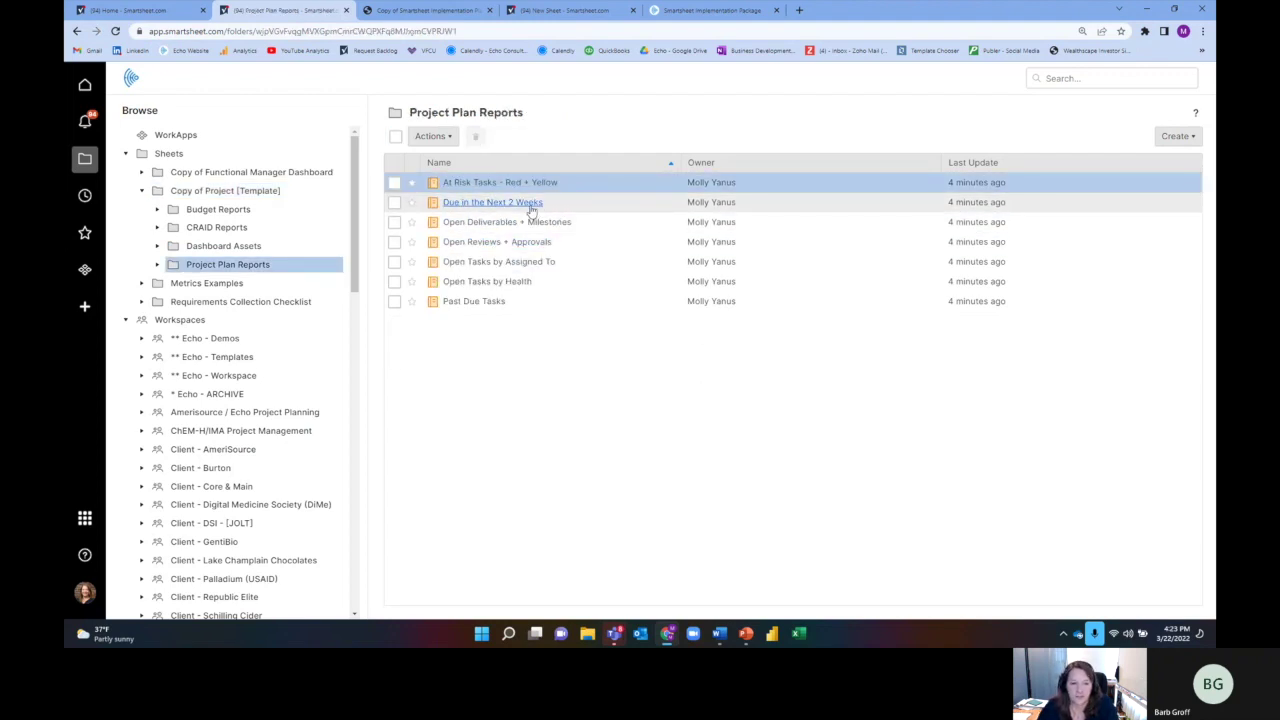
click(279, 191)
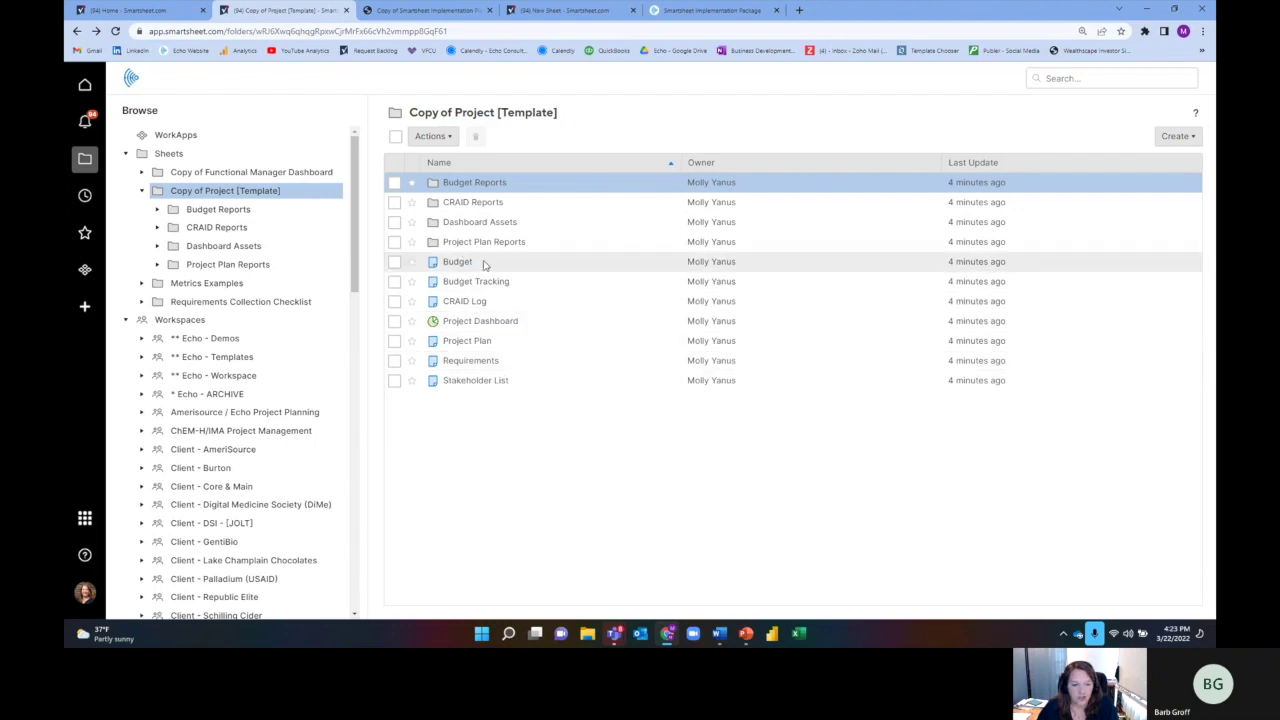
click(519, 187)
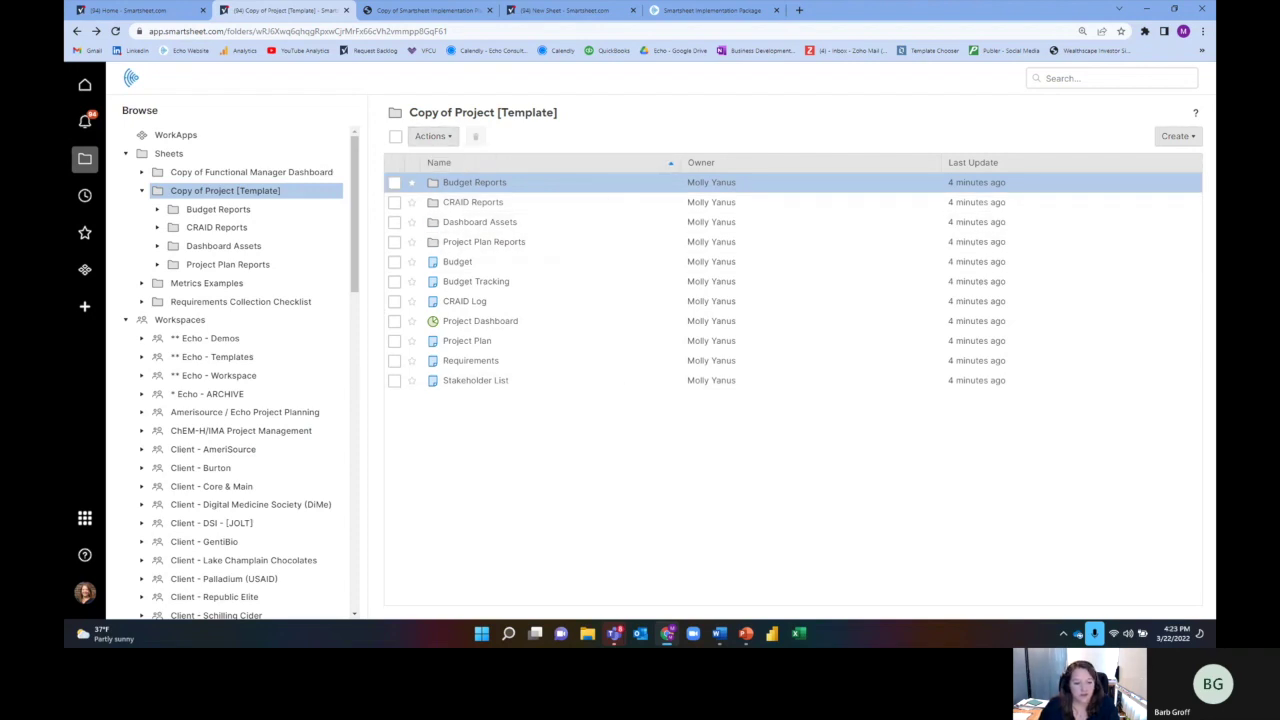
click(509, 634)
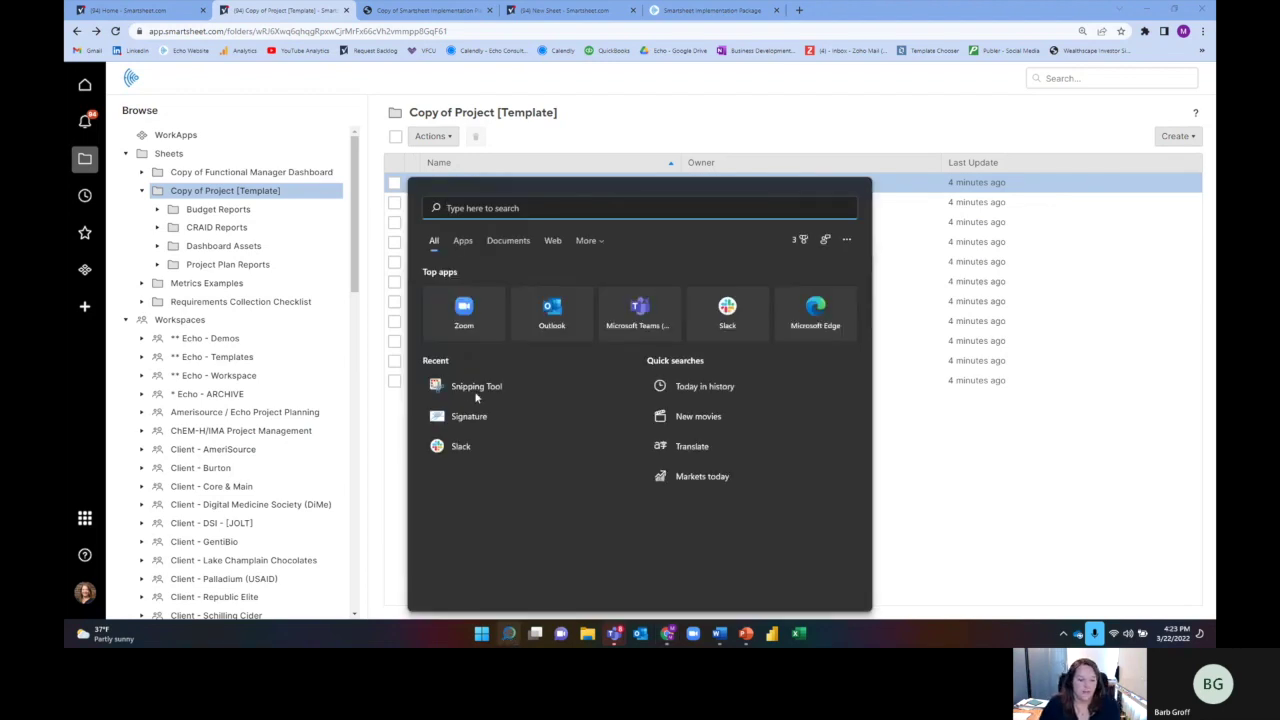
Snip the Copy of Project [Template] item list with Snipping Tool, then minimize it
click(476, 389)
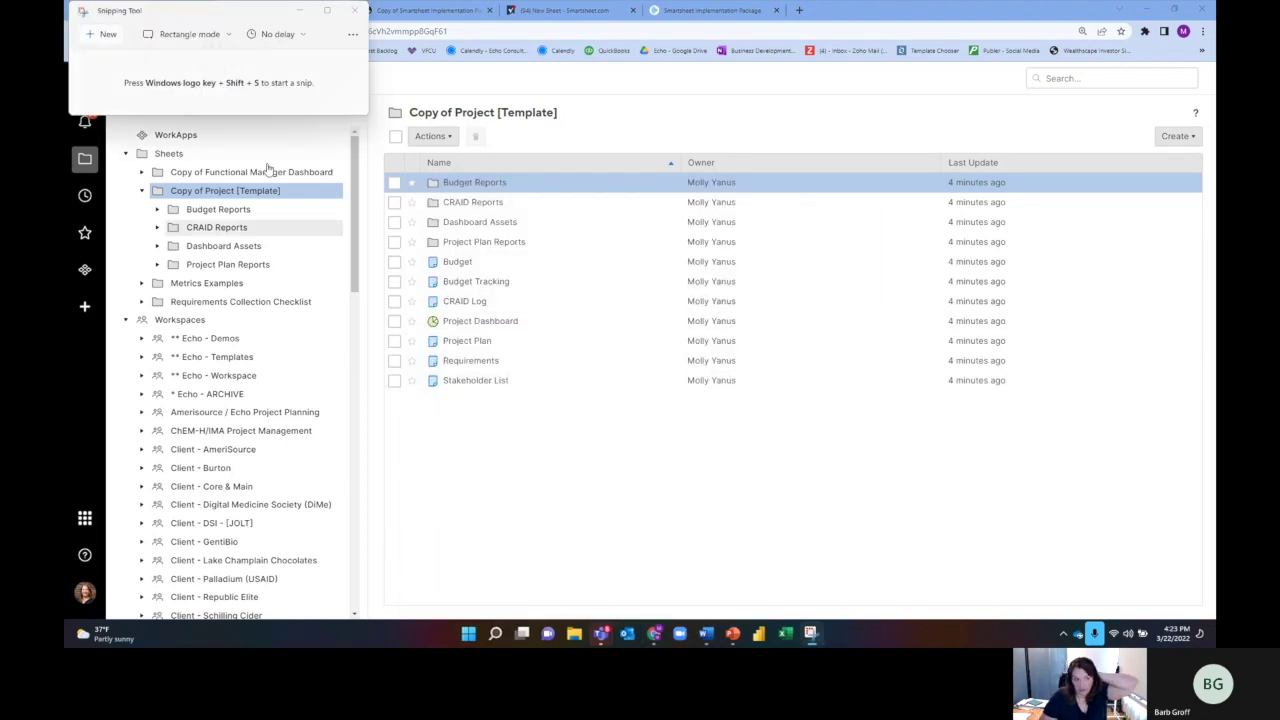
click(100, 34)
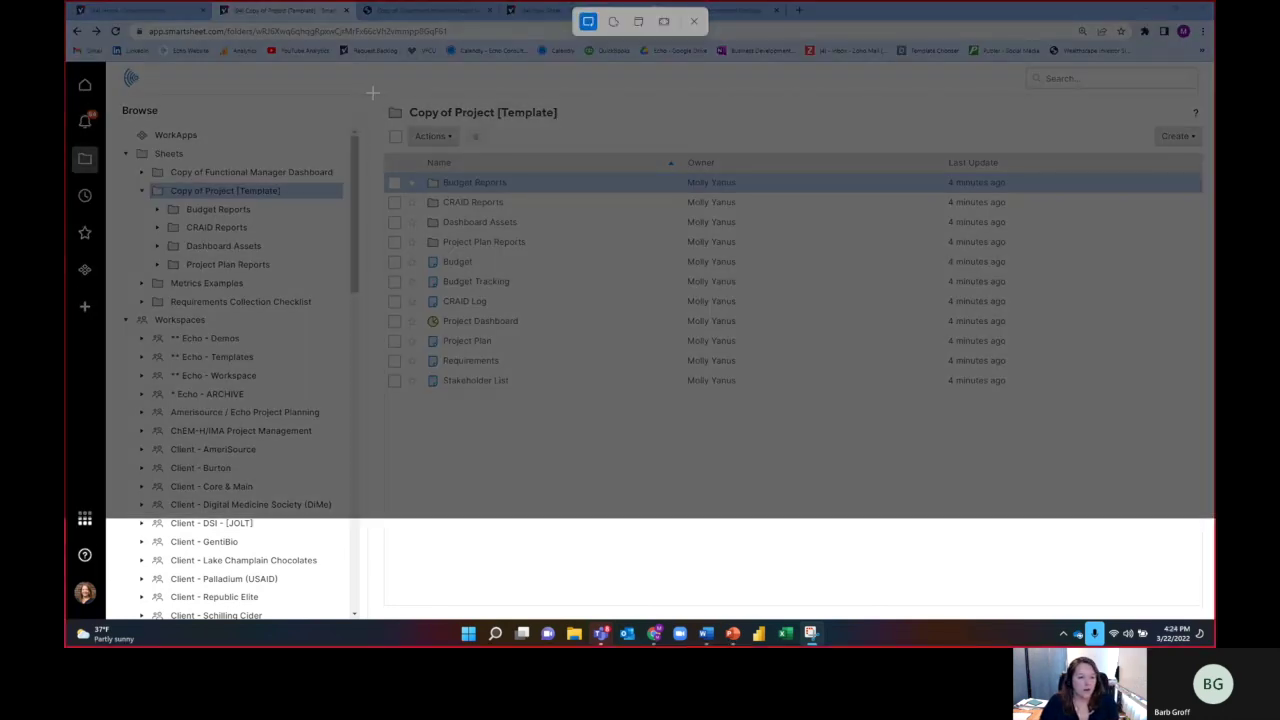
drag(372, 94, 591, 428)
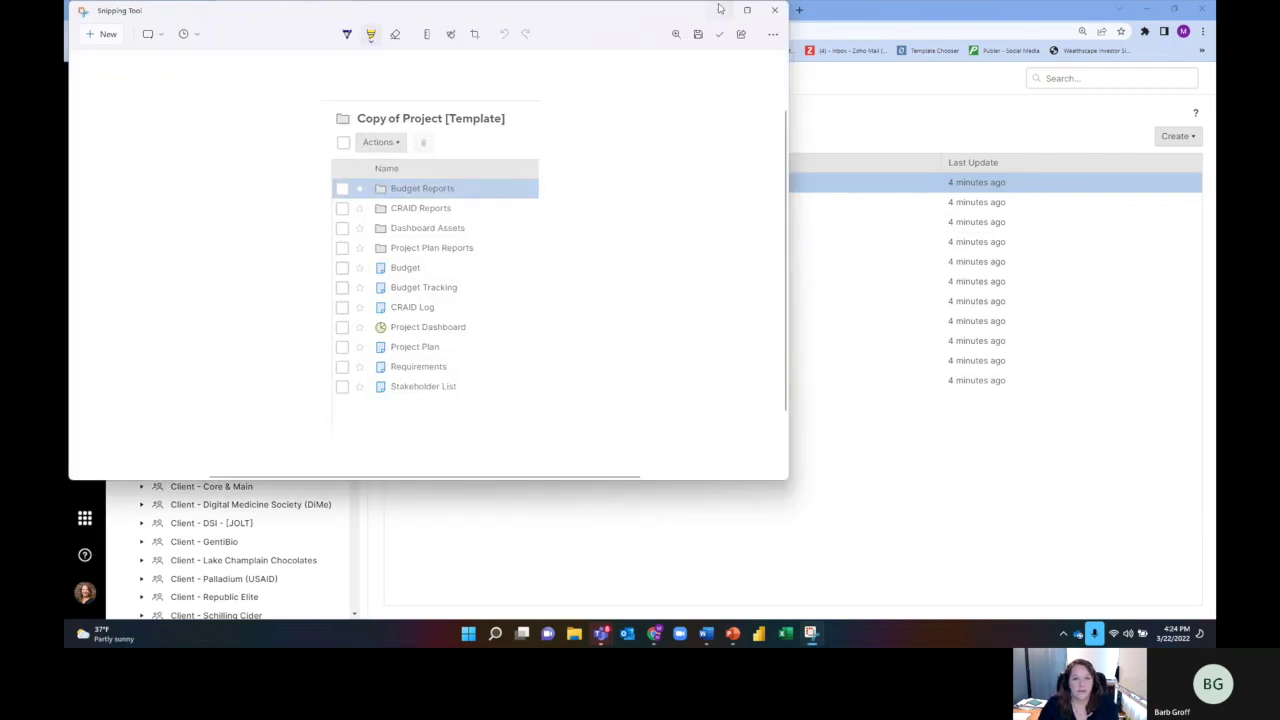
click(718, 9)
Paste the folder snip as a picture onto the Solution Diagram slide, shrunk at top right
click(732, 638)
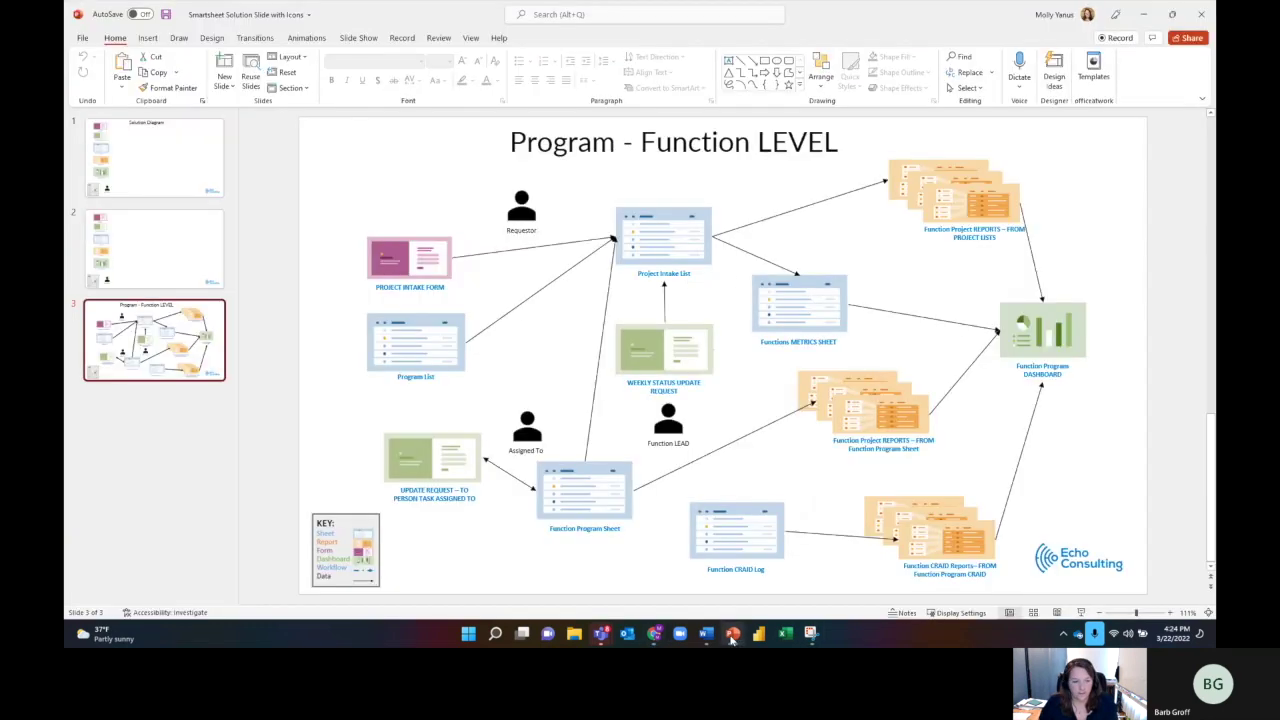
click(148, 242)
click(143, 177)
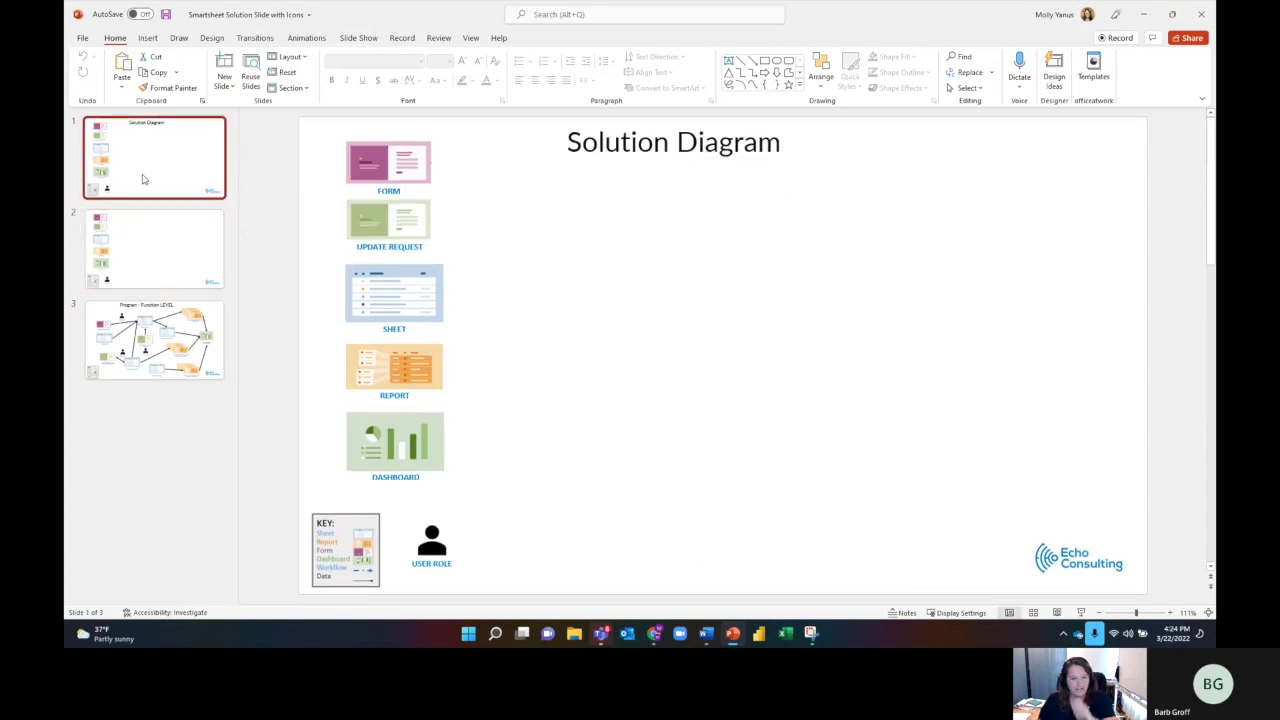
right_click(1040, 350)
click(1064, 362)
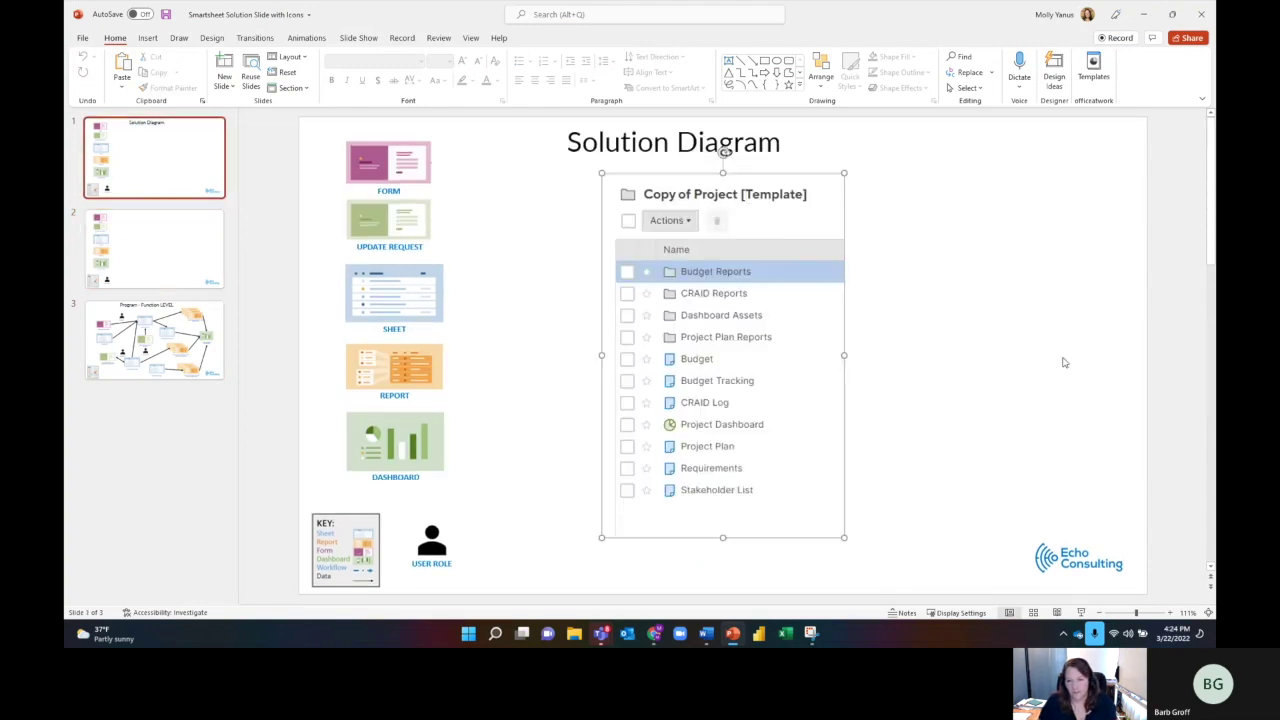
drag(600, 174, 848, 326)
drag(922, 445, 1041, 252)
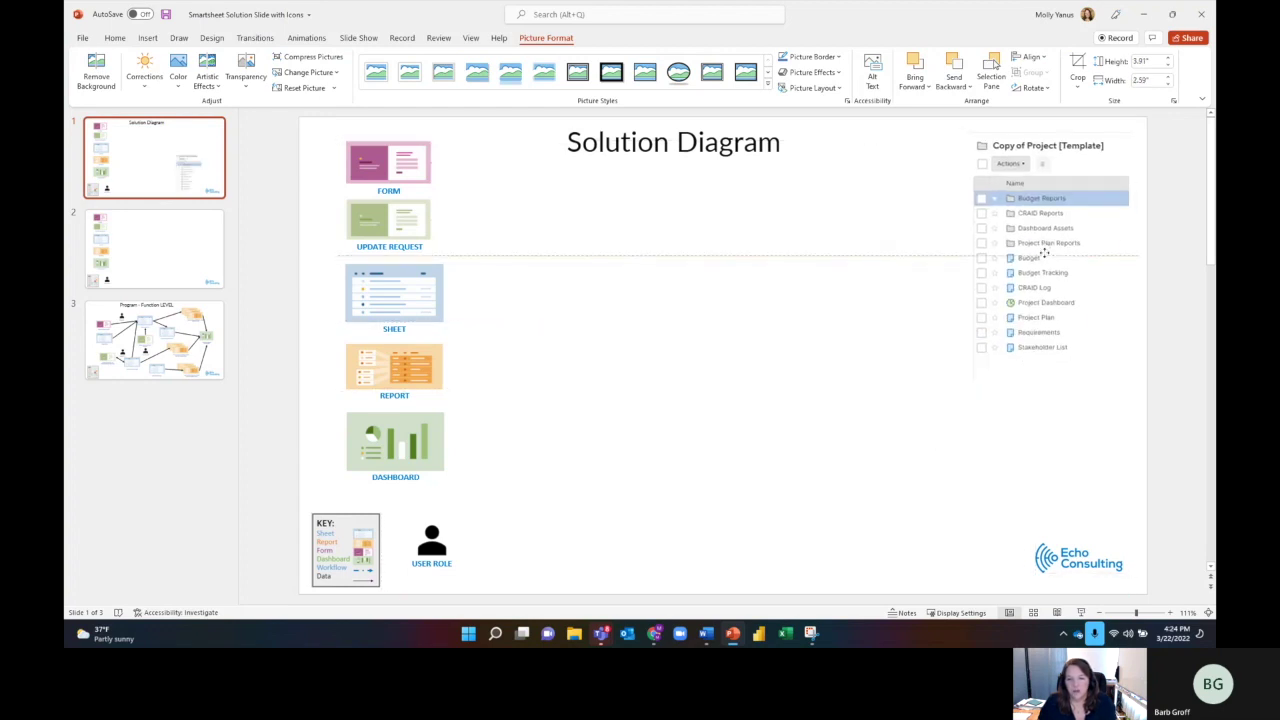
Move the DASHBOARD icon to the right and relabel it PROJECT DASHBOARD
drag(380, 449, 870, 357)
double_click(891, 387)
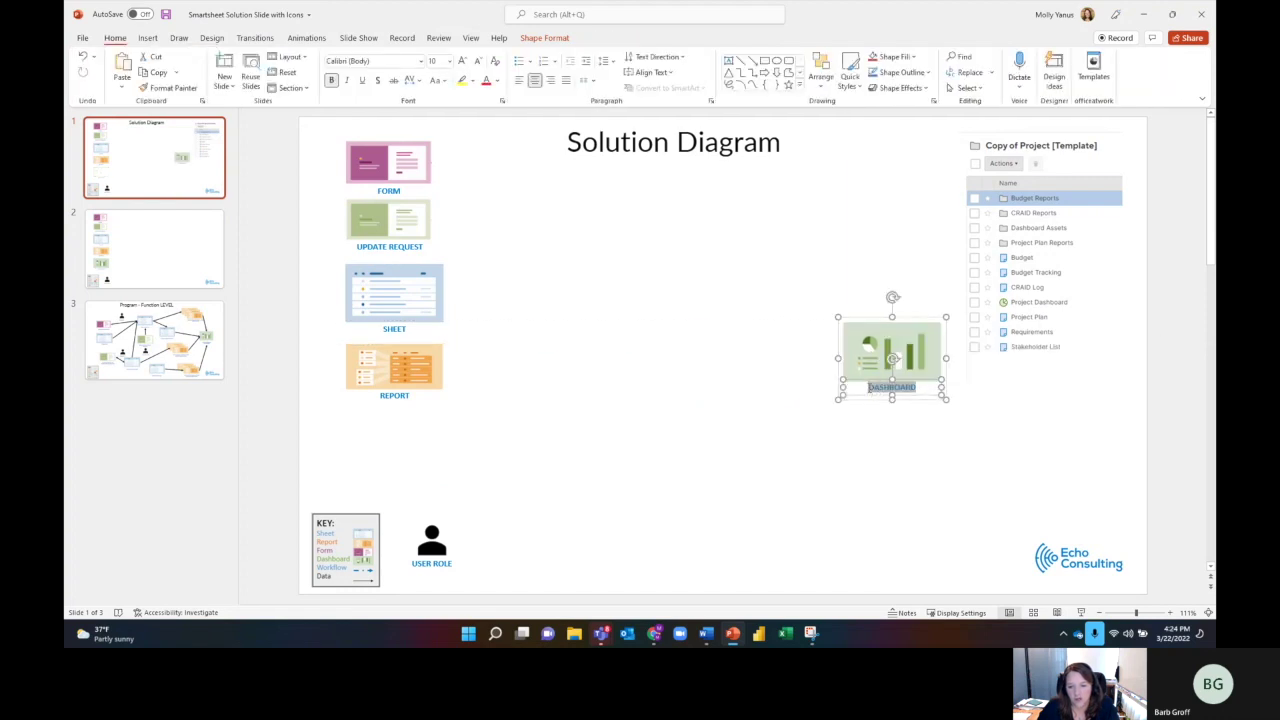
key(Home)
text(P)
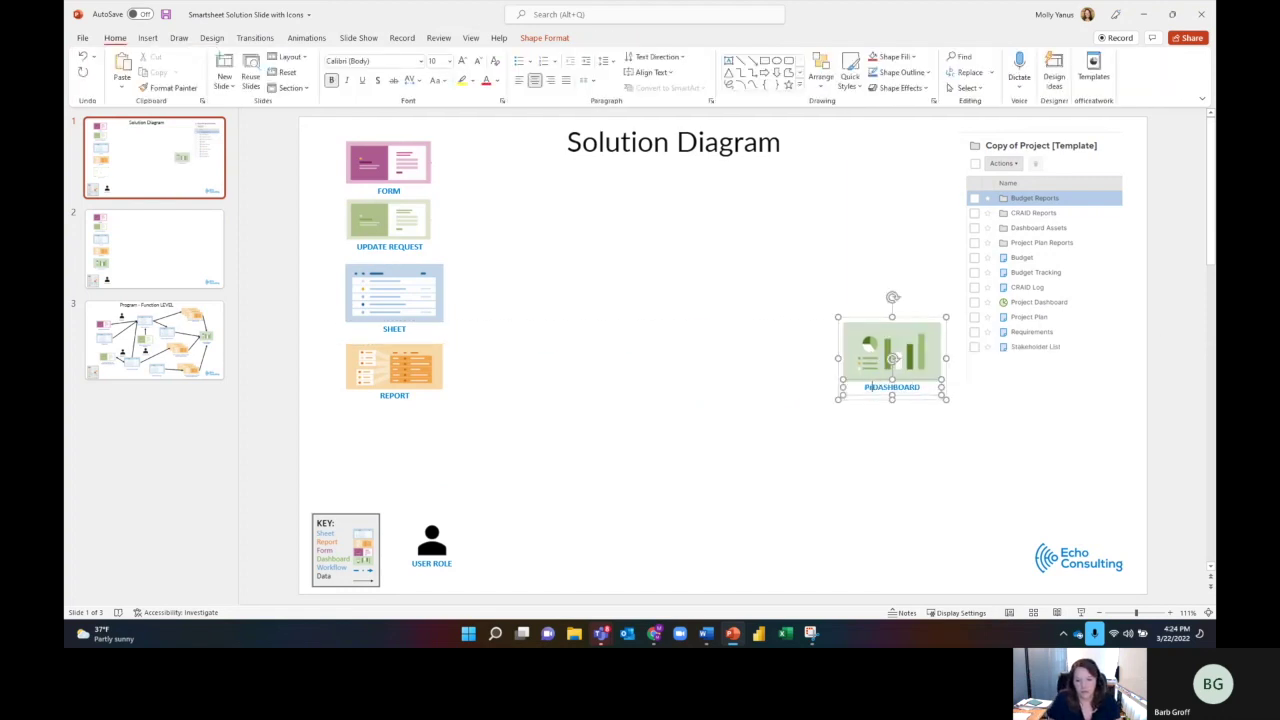
key(BackSpace)
text(#)
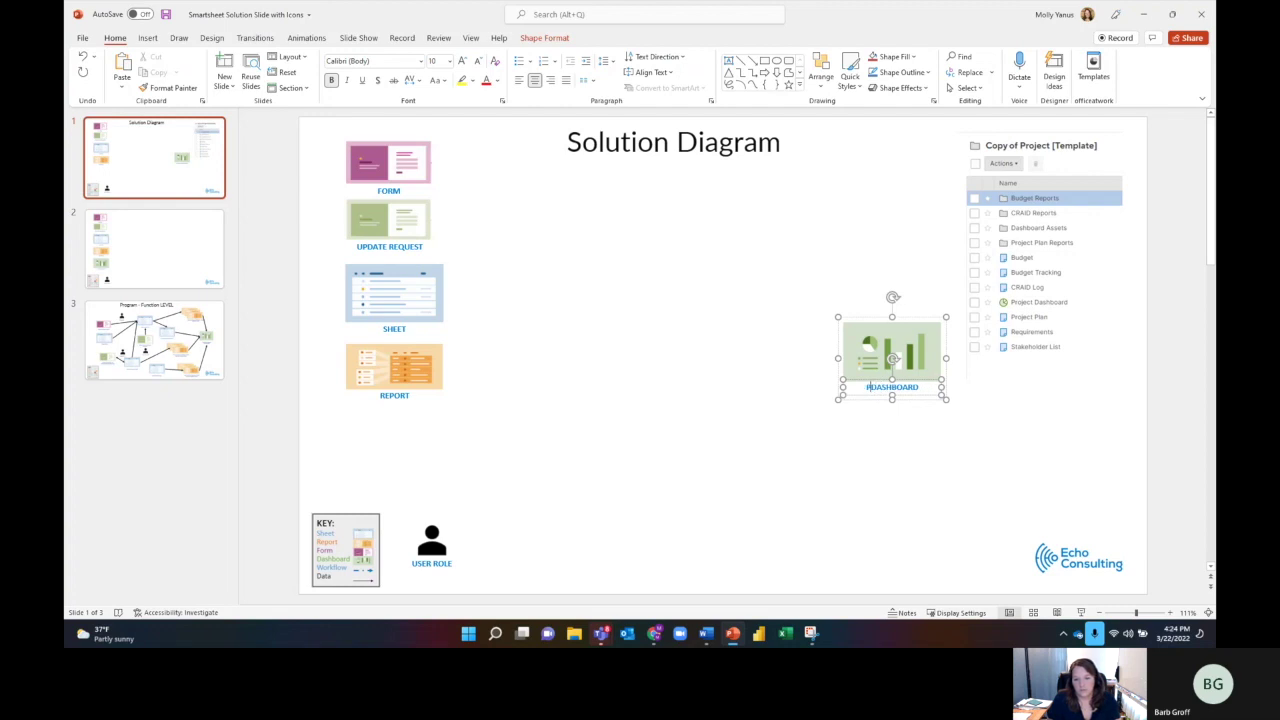
text(ROJECT)
click(997, 446)
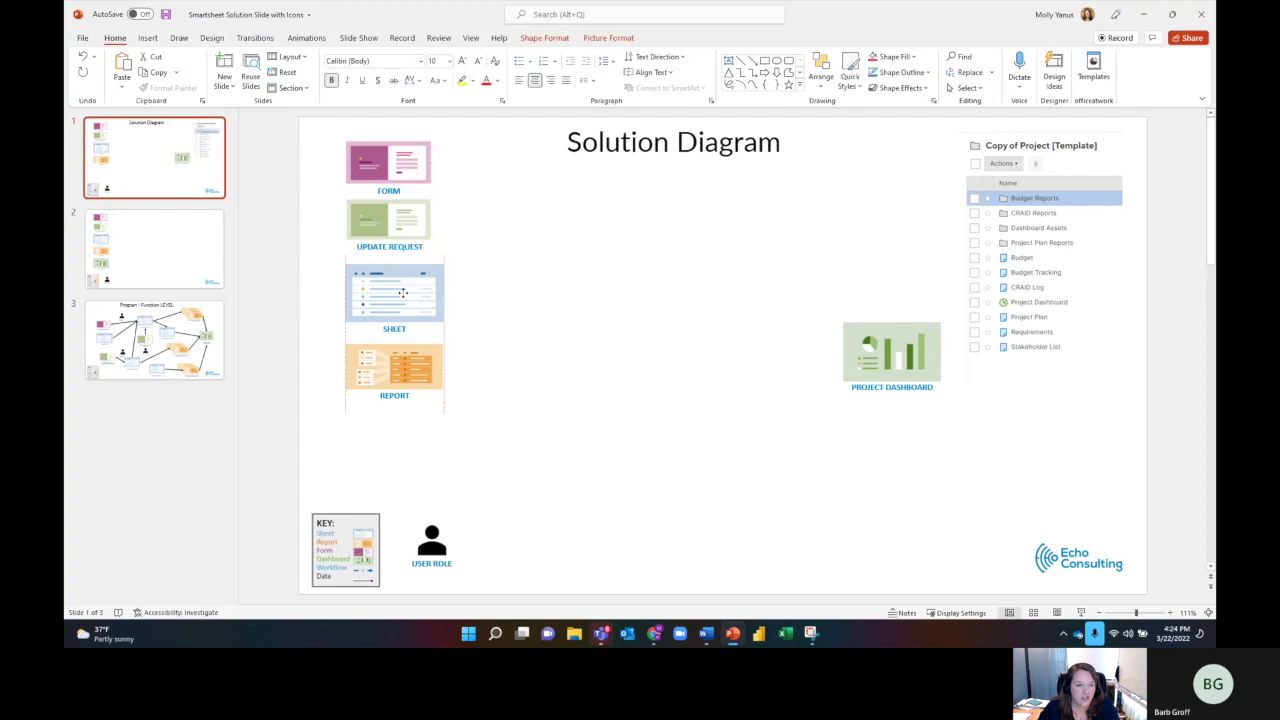
Copy the SHEET icon, paste four copies, and move one just below the slide title
click(434, 310)
right_click(413, 305)
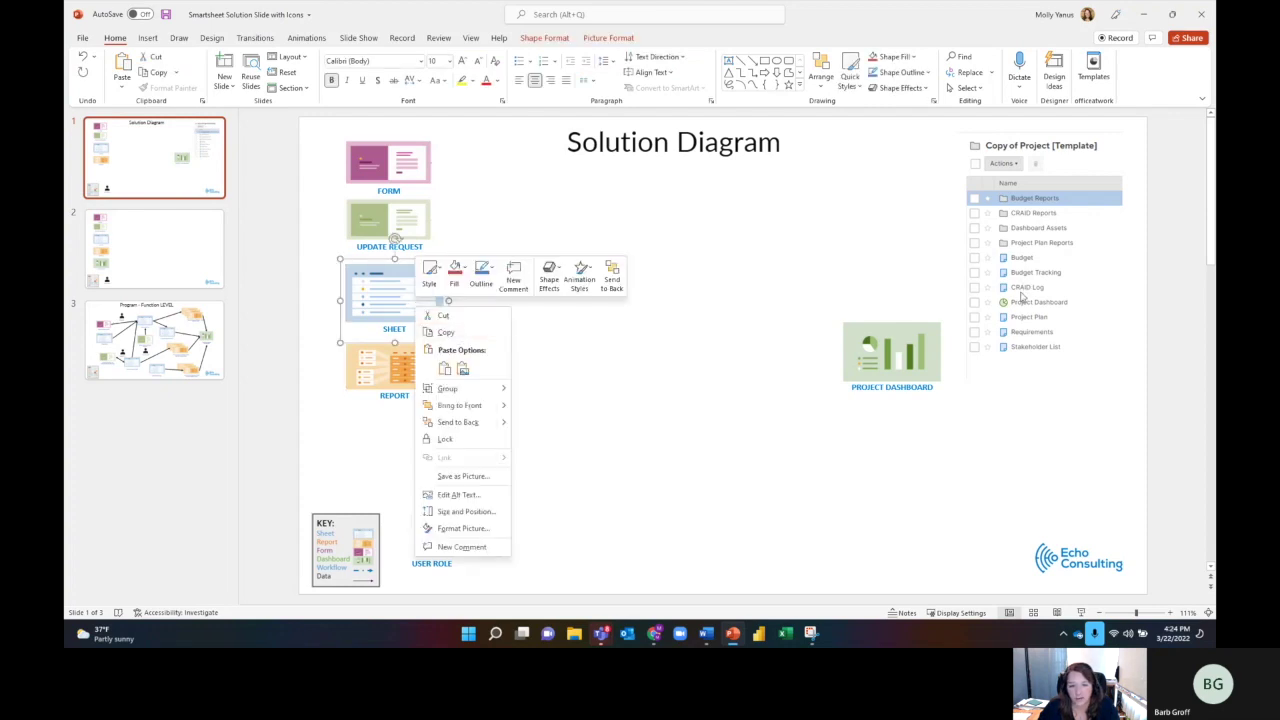
click(446, 332)
right_click(569, 294)
click(597, 323)
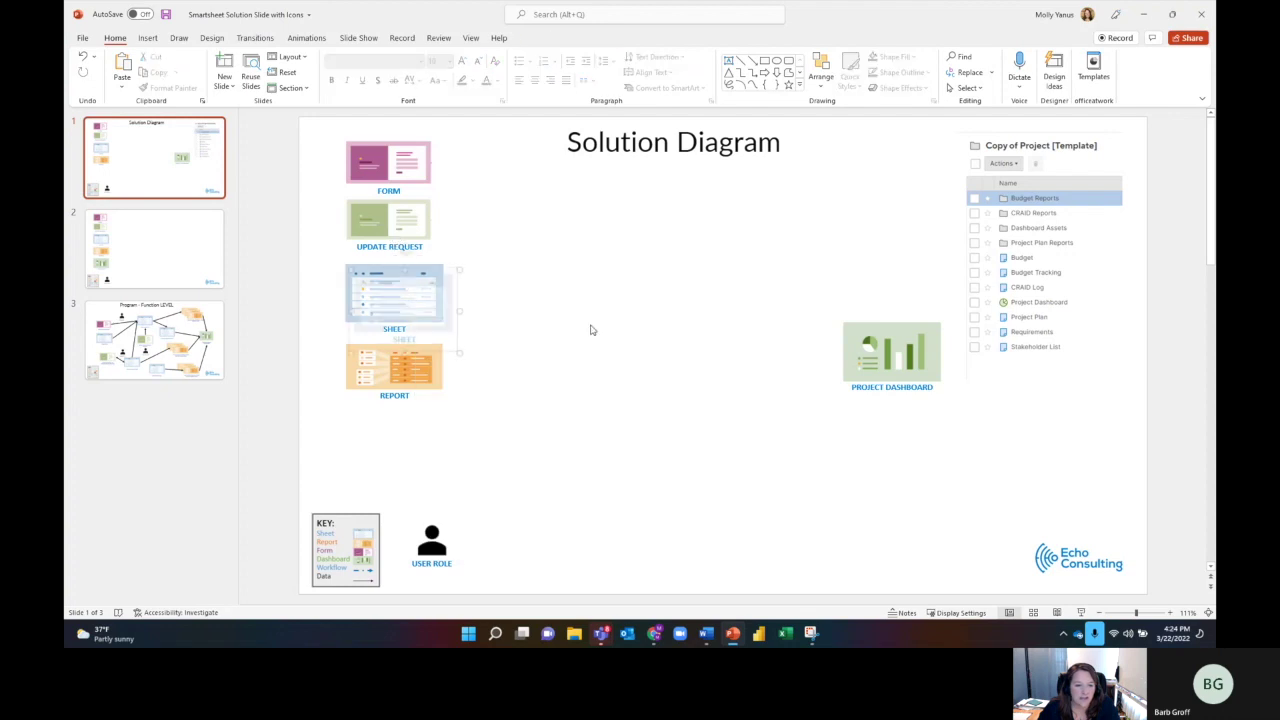
right_click(568, 312)
click(597, 343)
right_click(559, 315)
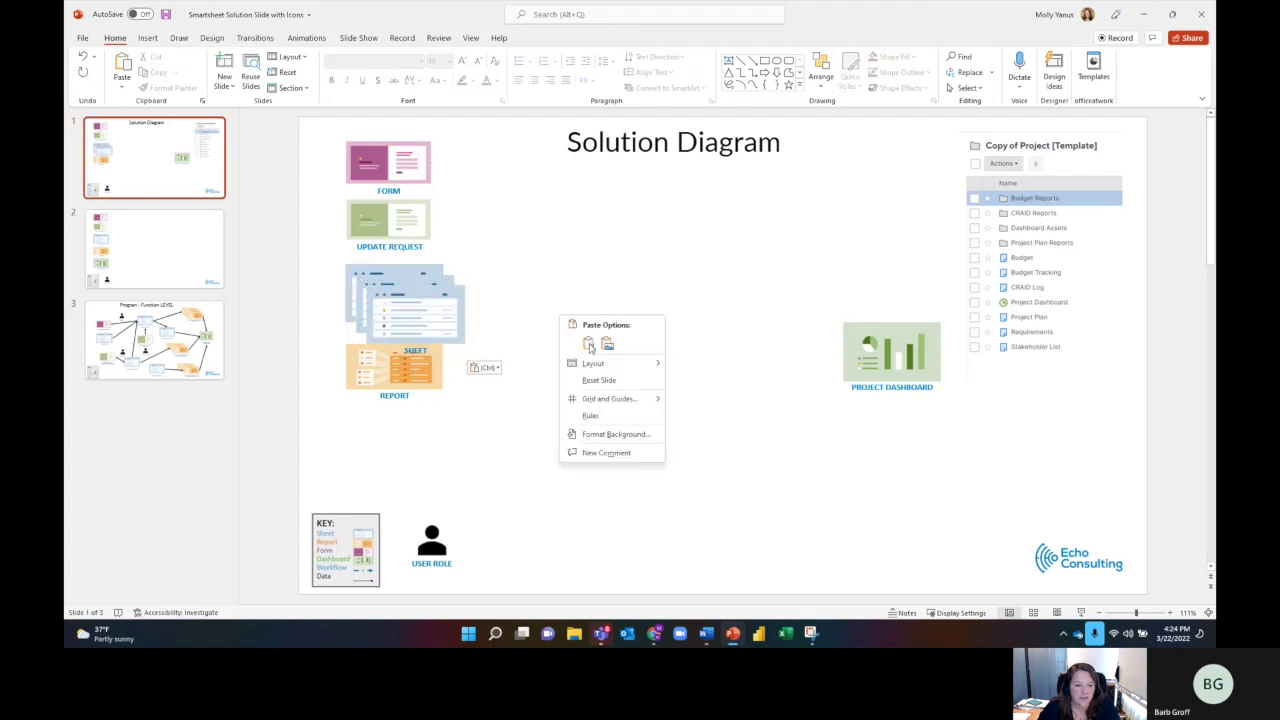
click(588, 344)
right_click(534, 314)
click(562, 343)
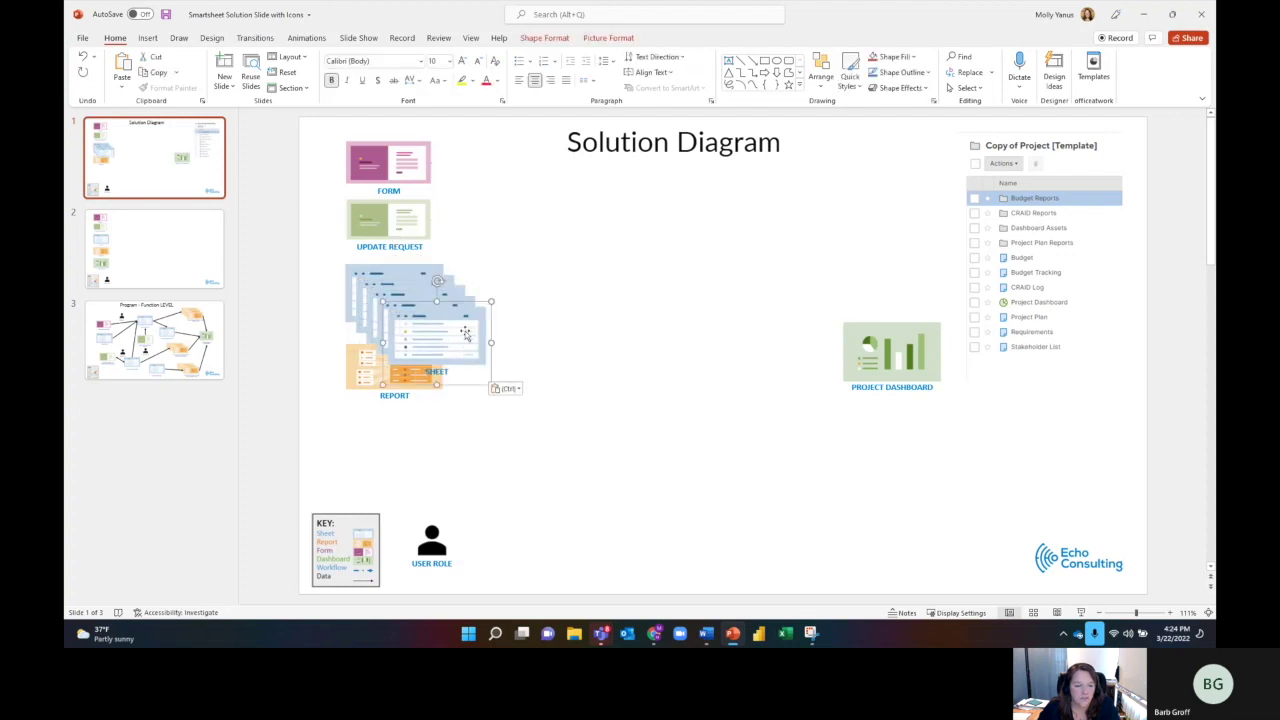
drag(455, 329, 636, 228)
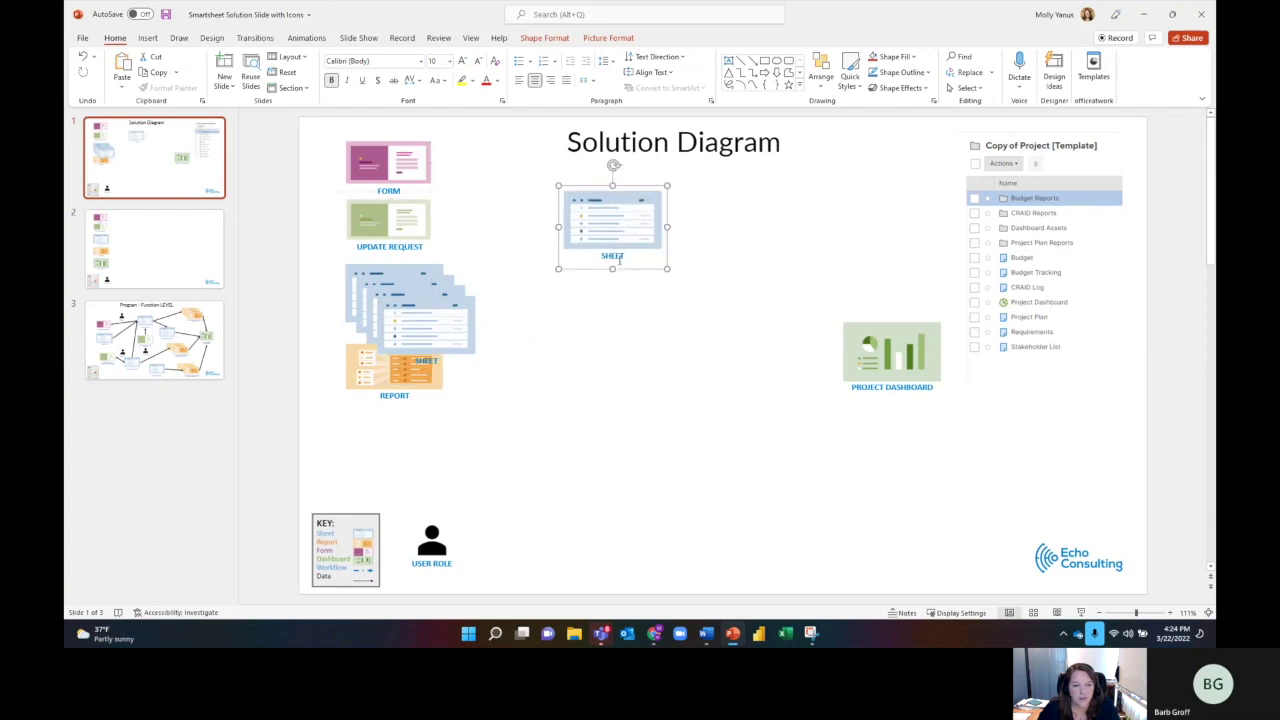
Add BUDGET before SHEET in that copy's label
click(620, 257)
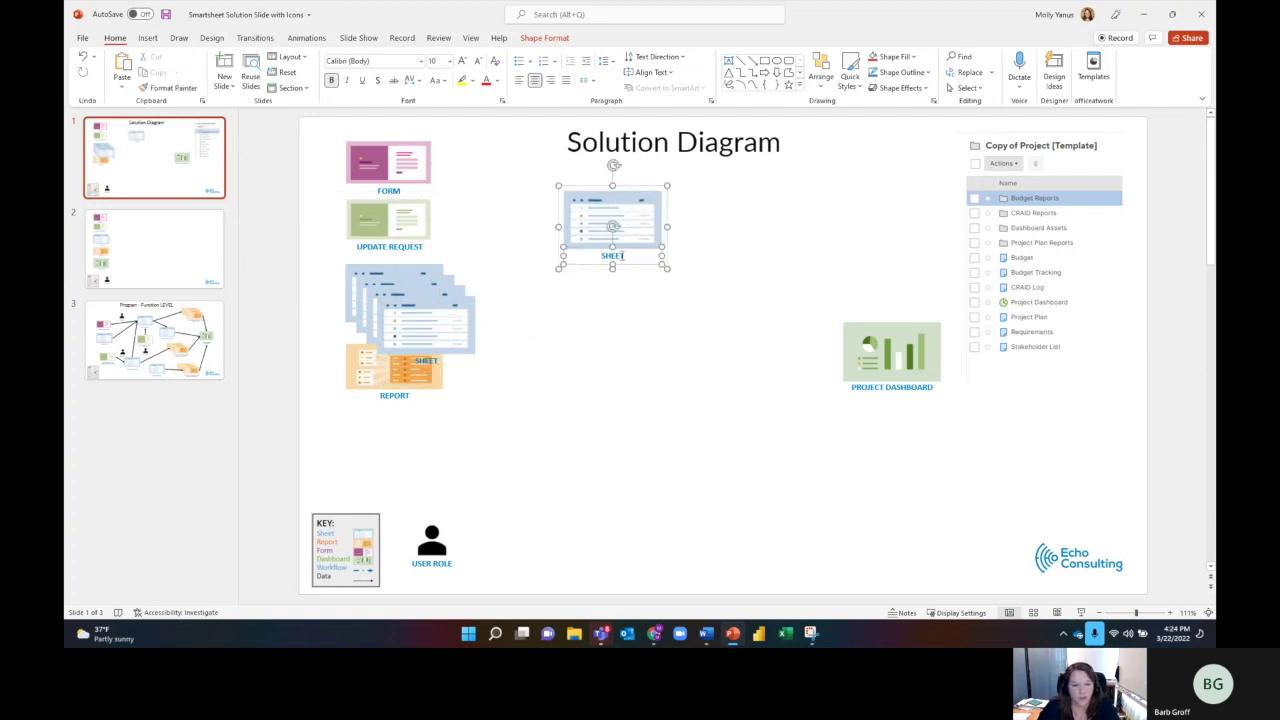
double_click(612, 256)
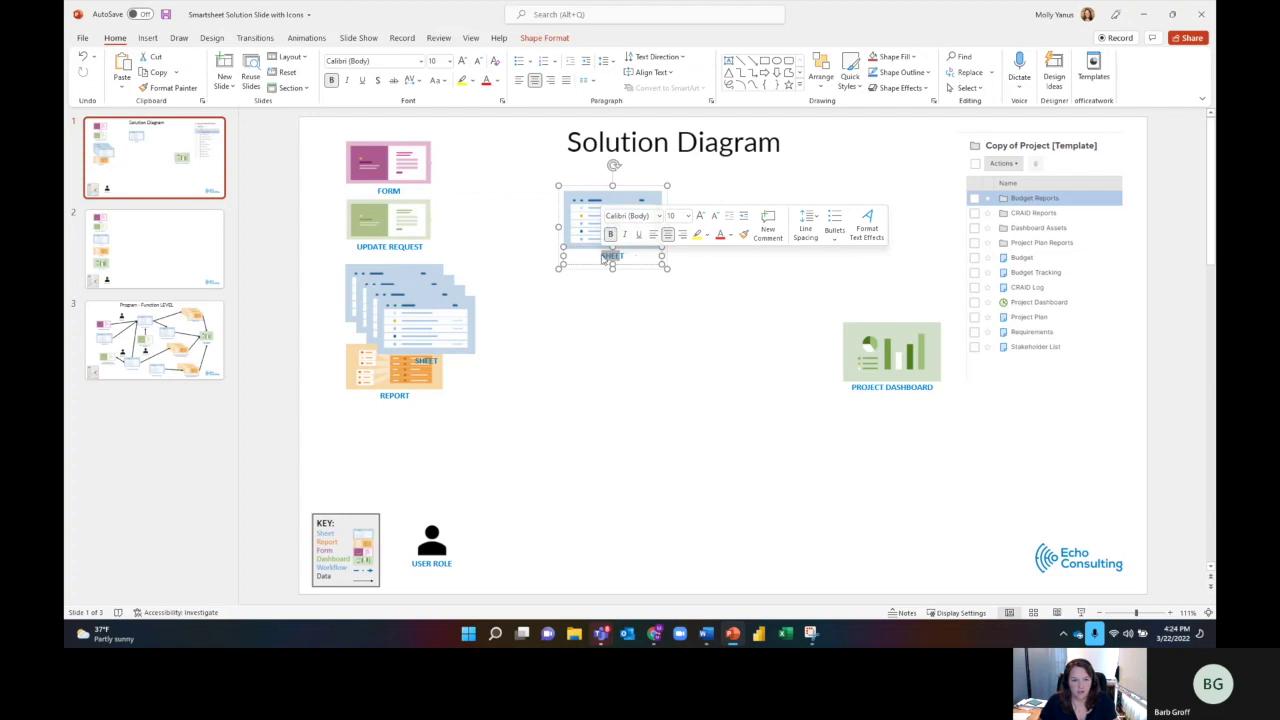
click(602, 257)
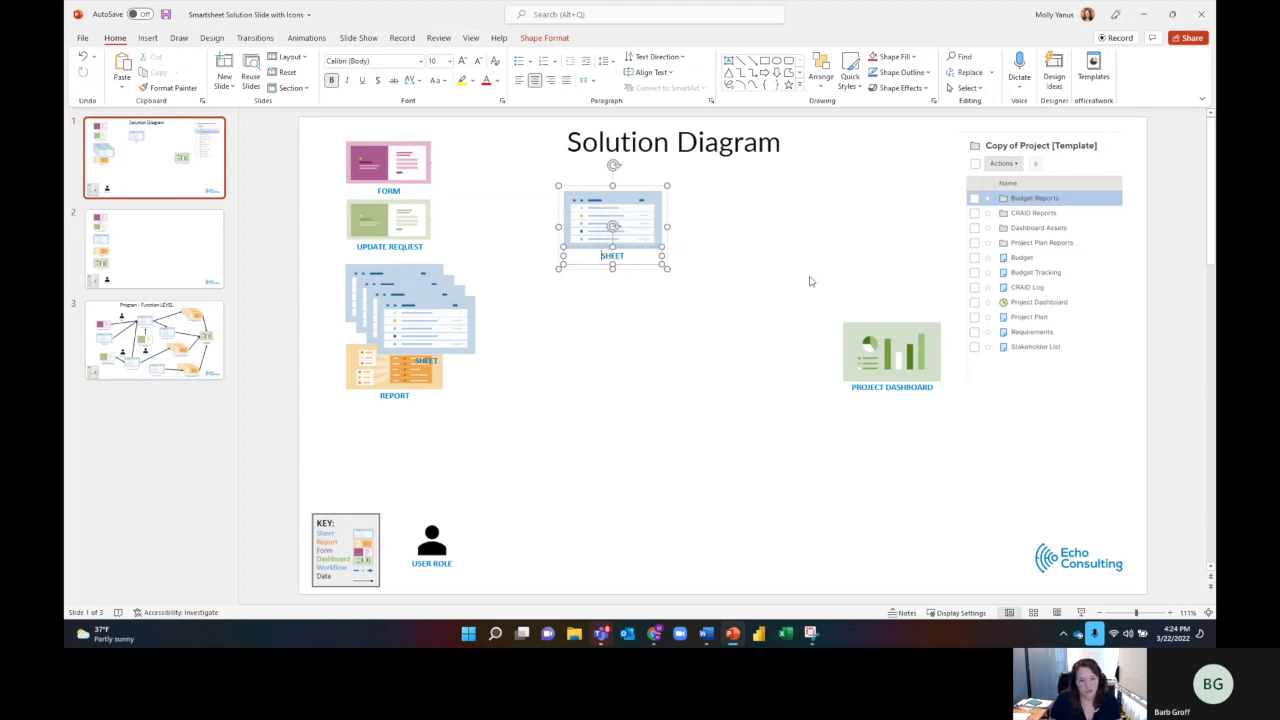
text(BUDGET)
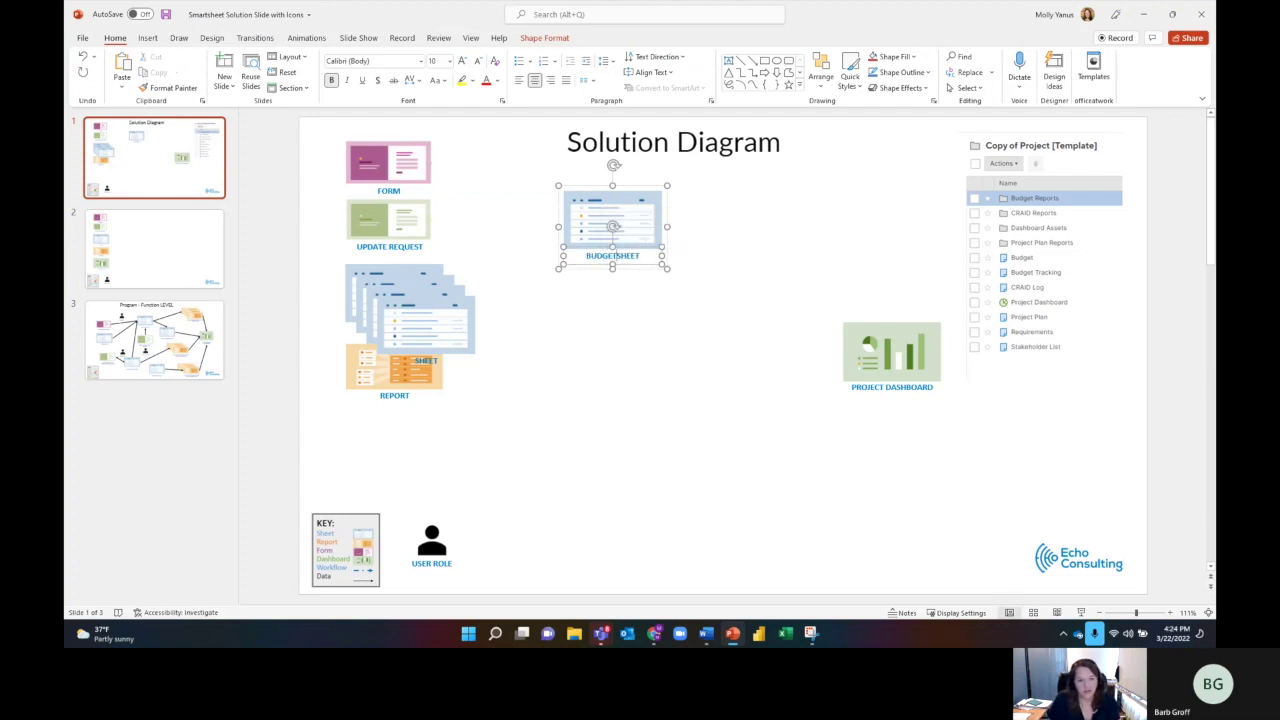
Drag one stacked sheet icon under BUDGET SHEET and change its SHEET caption to BUDGET TRACKER
click(706, 351)
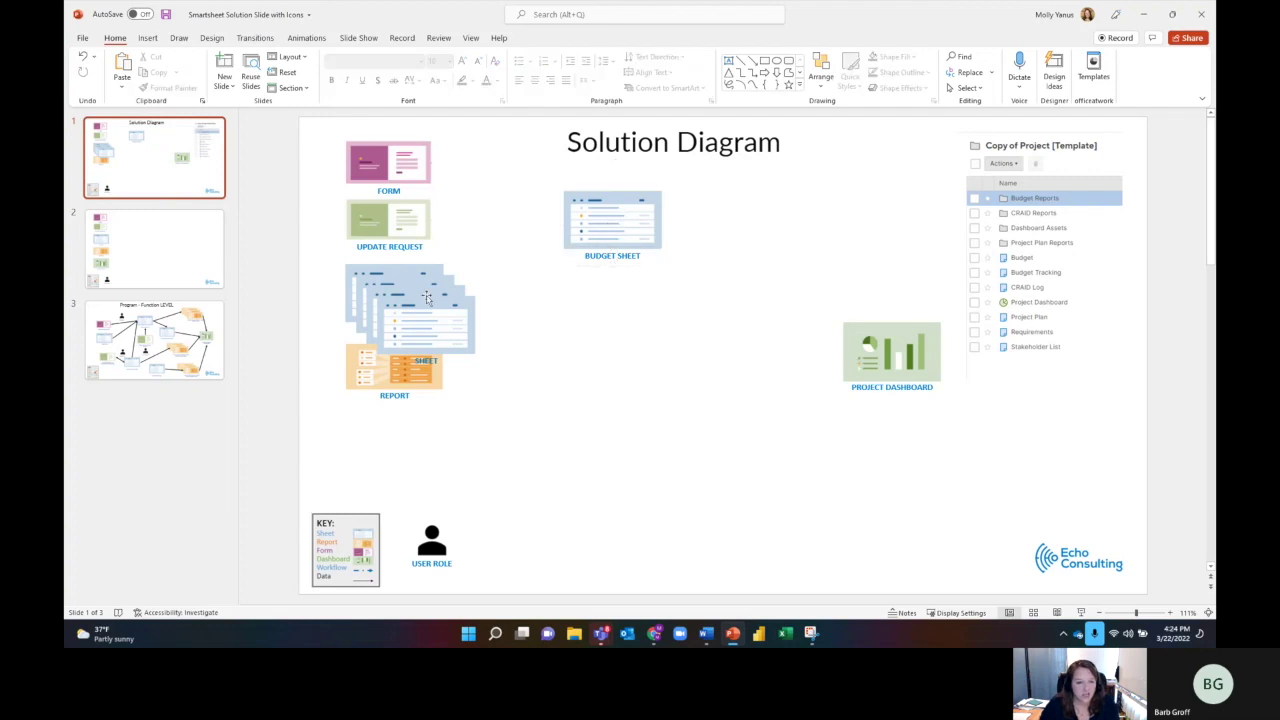
drag(427, 300, 603, 306)
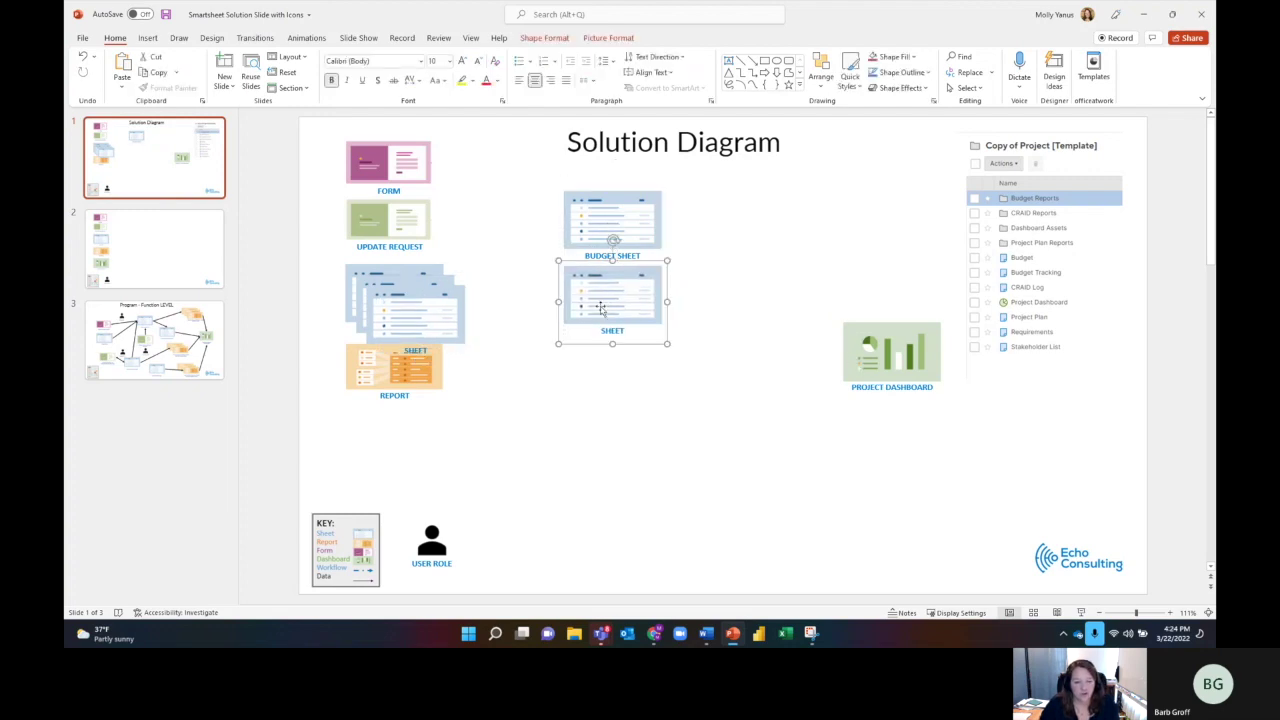
click(620, 330)
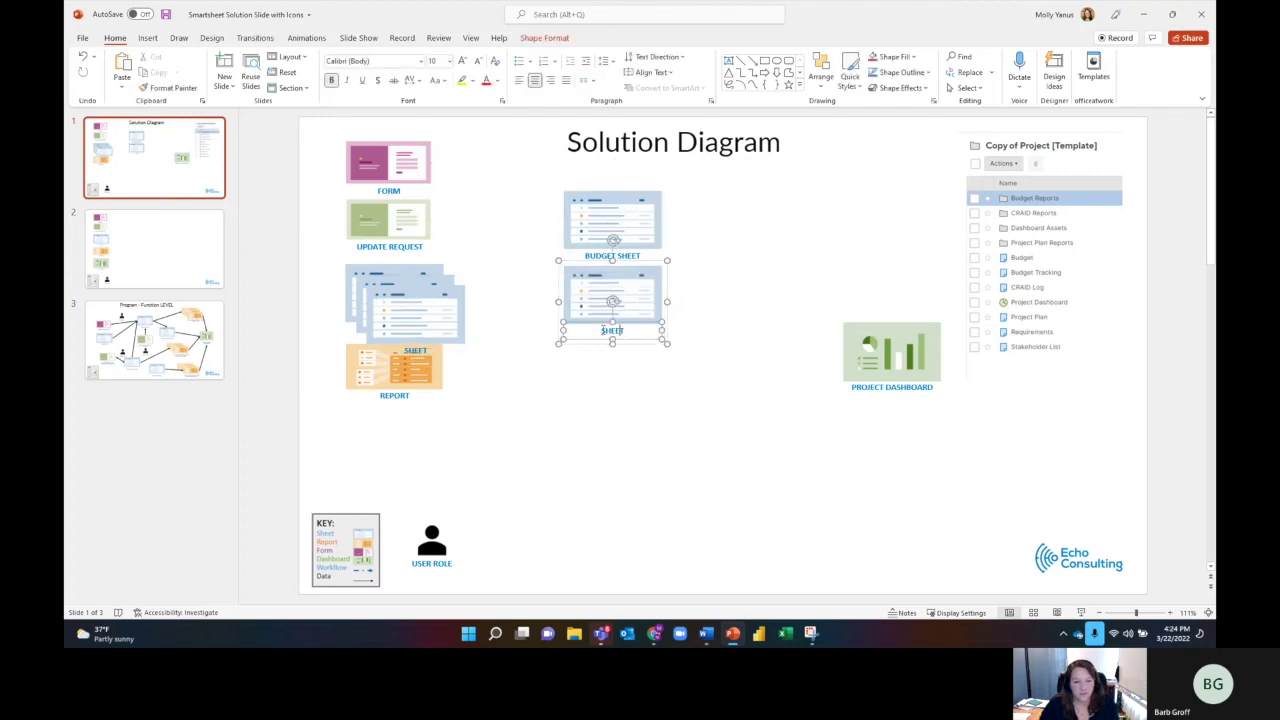
double_click(620, 331)
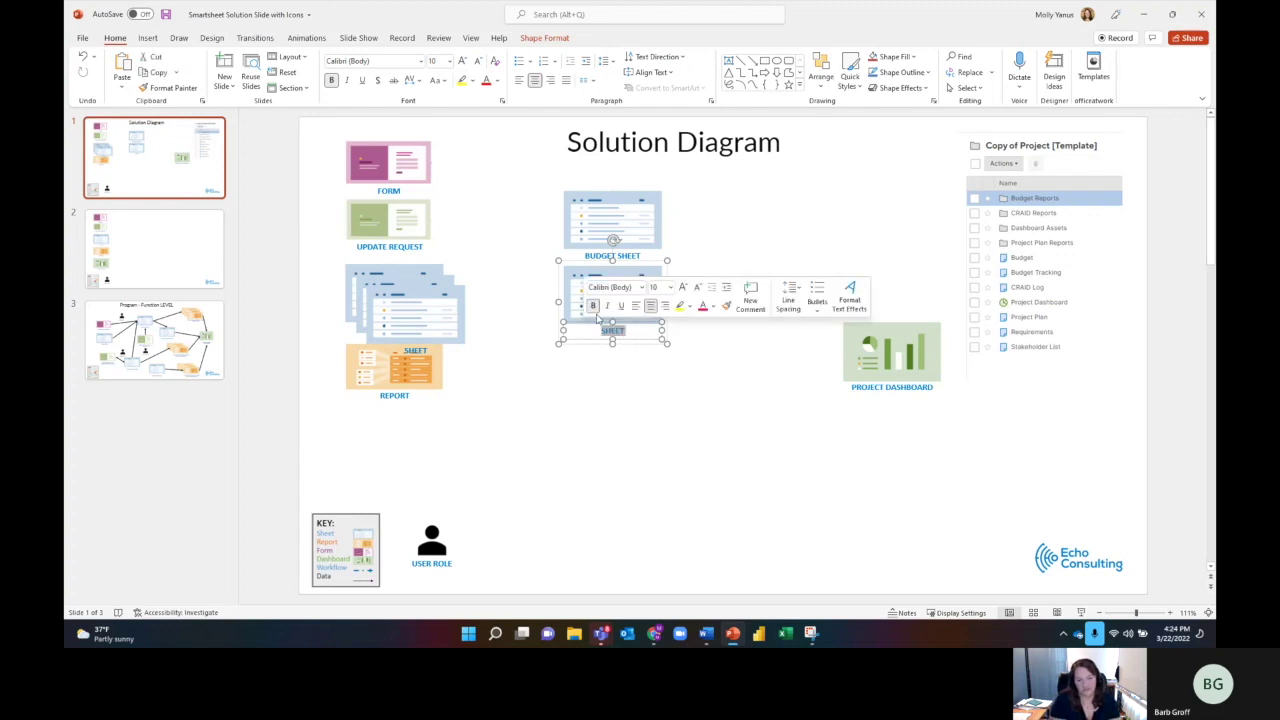
text(BUDGET)
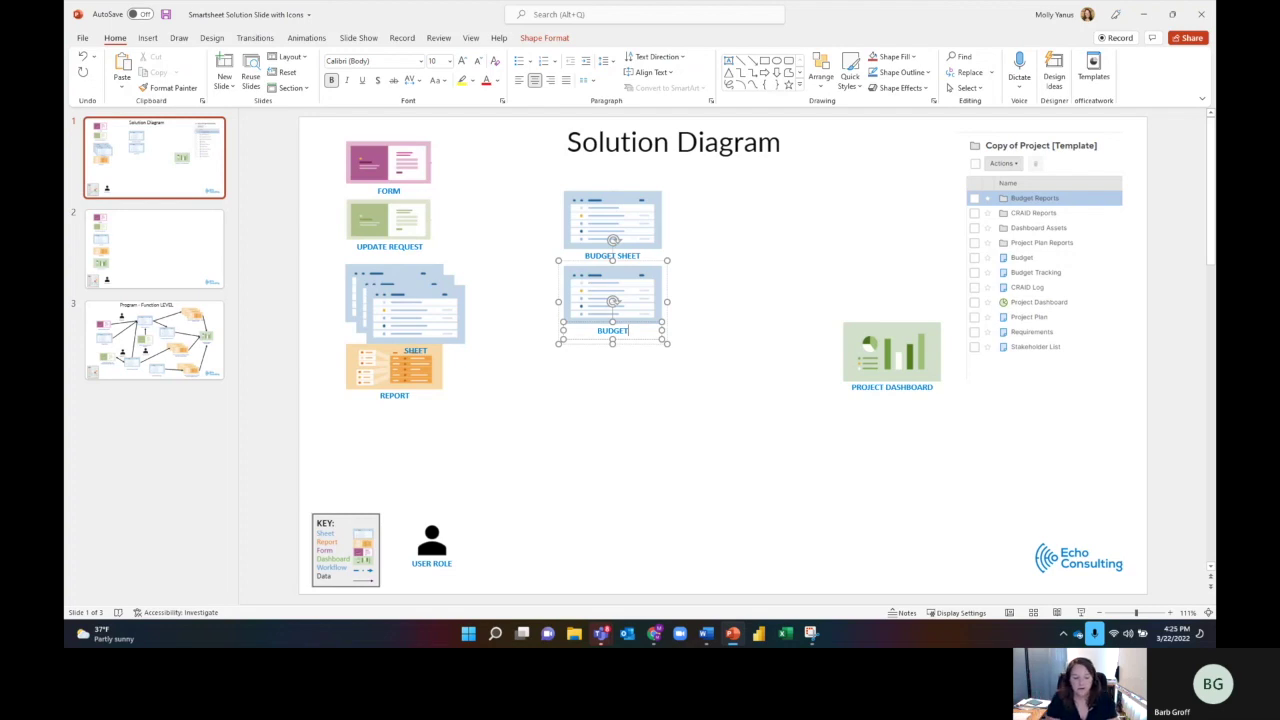
text(TRACKE)
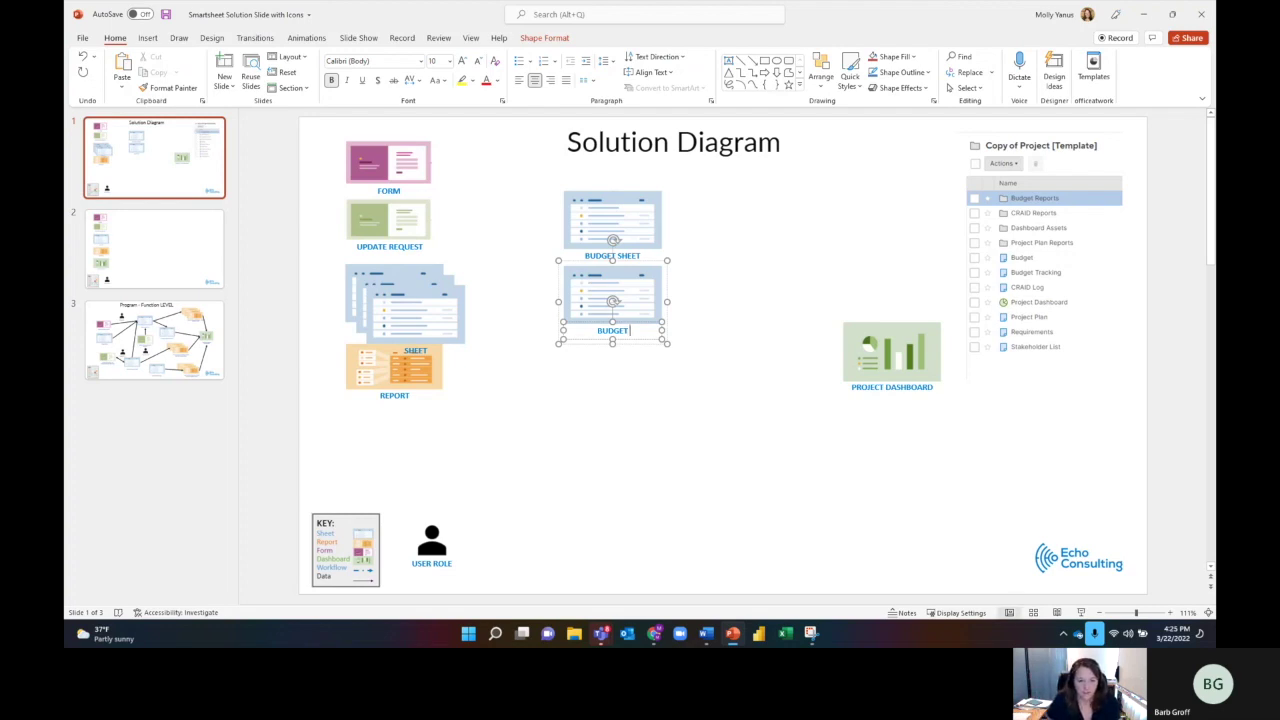
text(R)
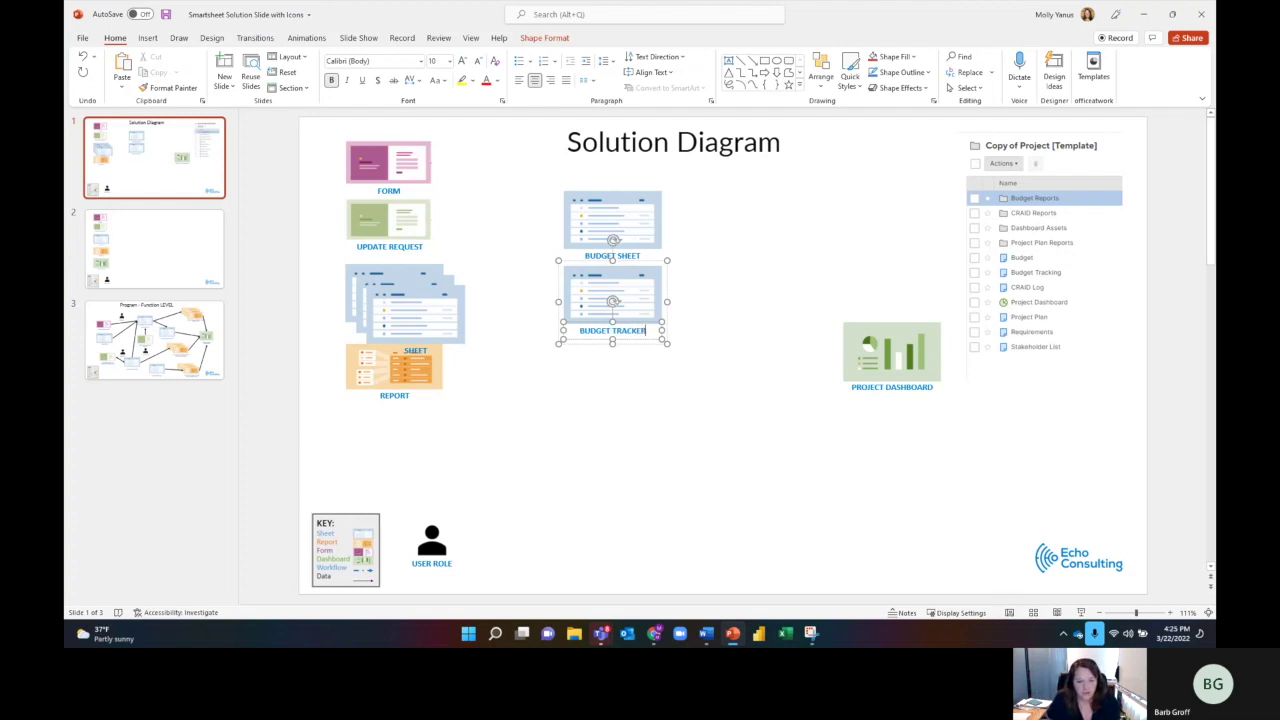
key(Return)
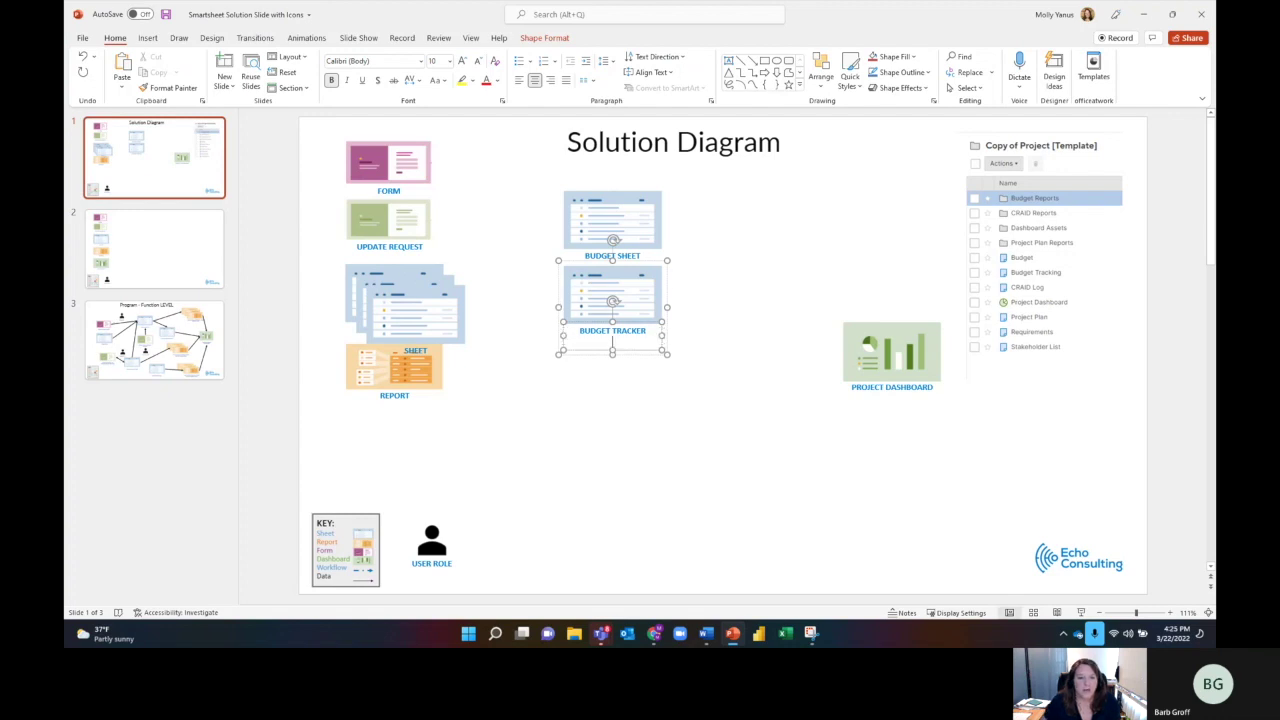
key(BackSpace)
click(715, 388)
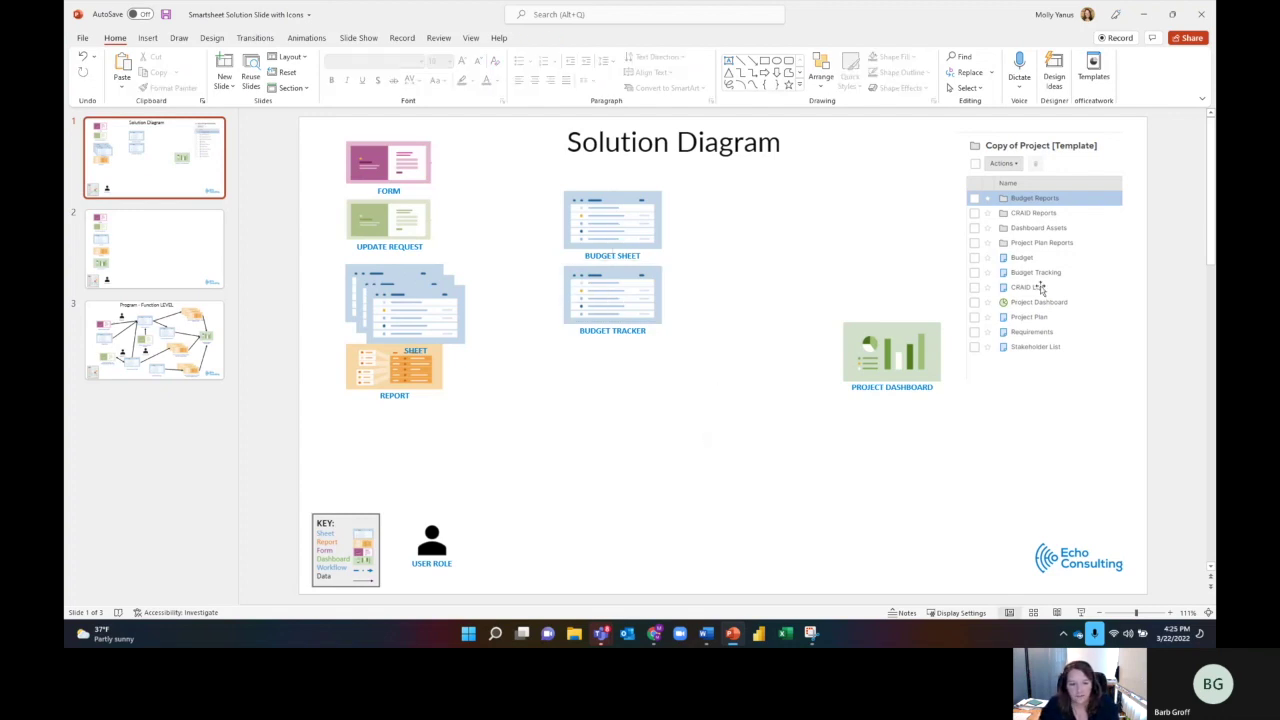
Move another stacked sheet icon below BUDGET TRACKER and caption it CRAID LOG
drag(412, 322, 610, 390)
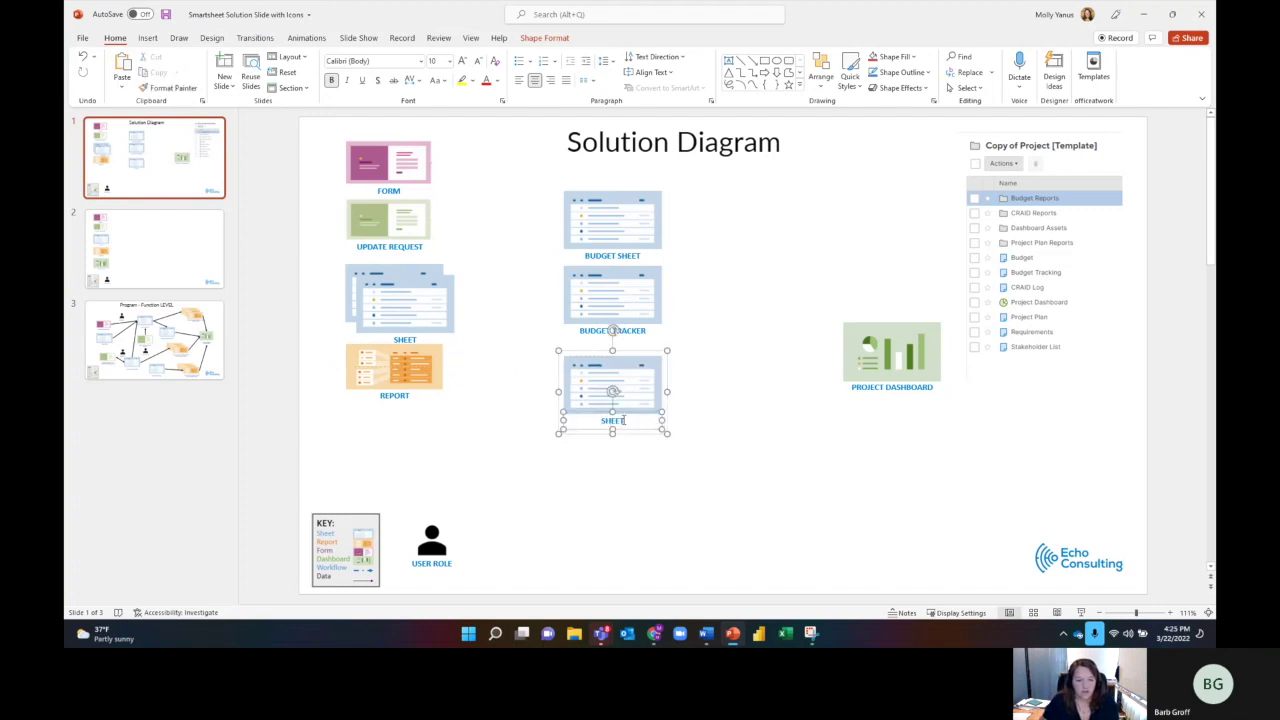
double_click(622, 421)
text(CRAID)
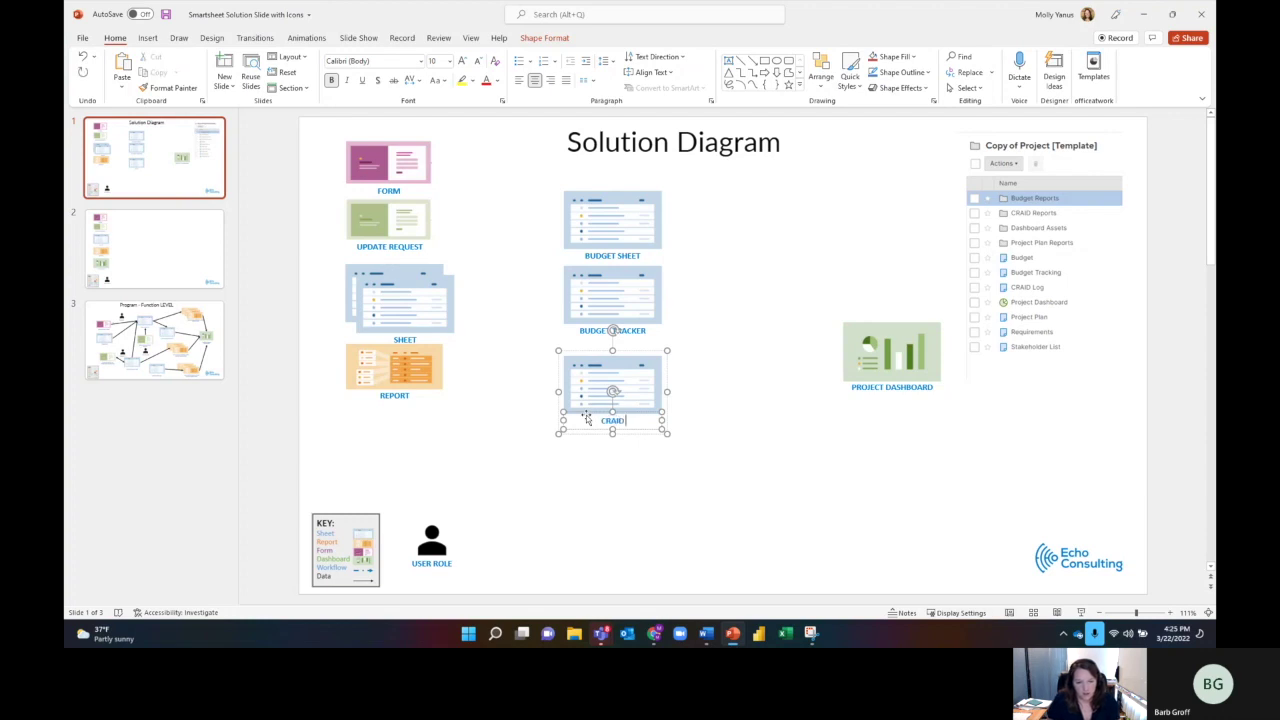
text( LOG)
click(521, 474)
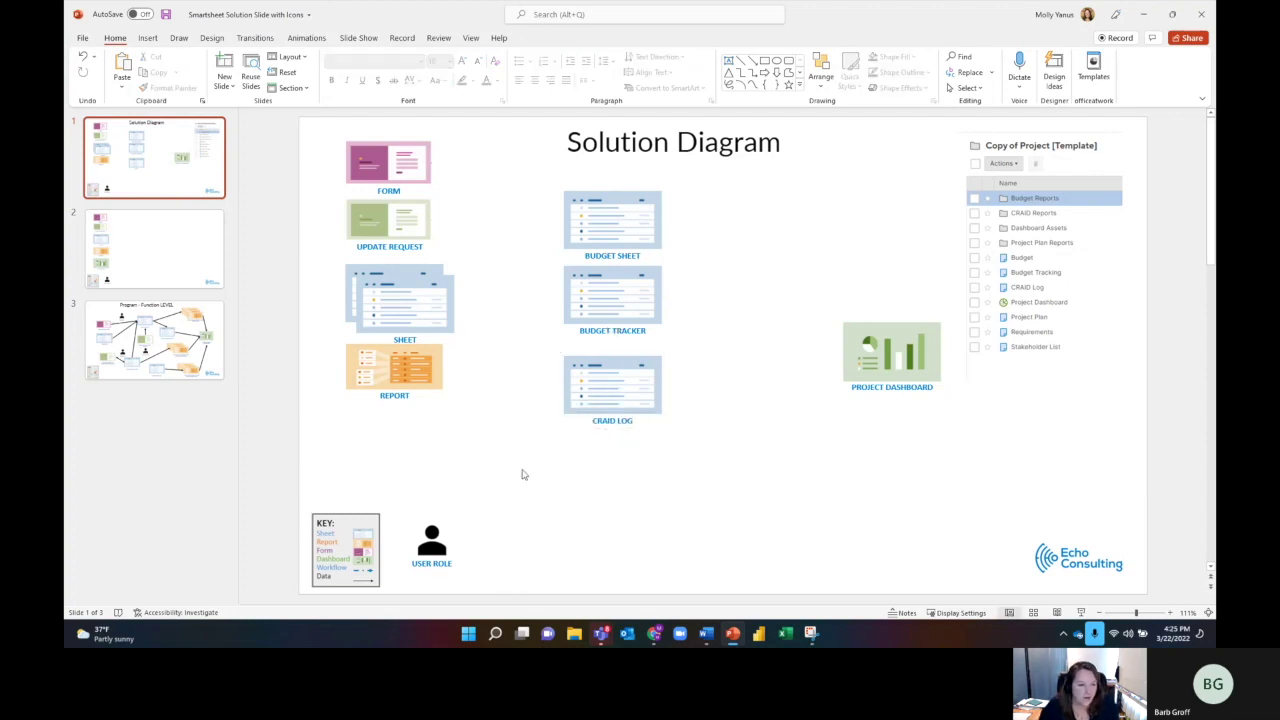
Place the remaining extra sheet icon below CRAID LOG and caption it PROJECT PLAN
drag(405, 312, 614, 478)
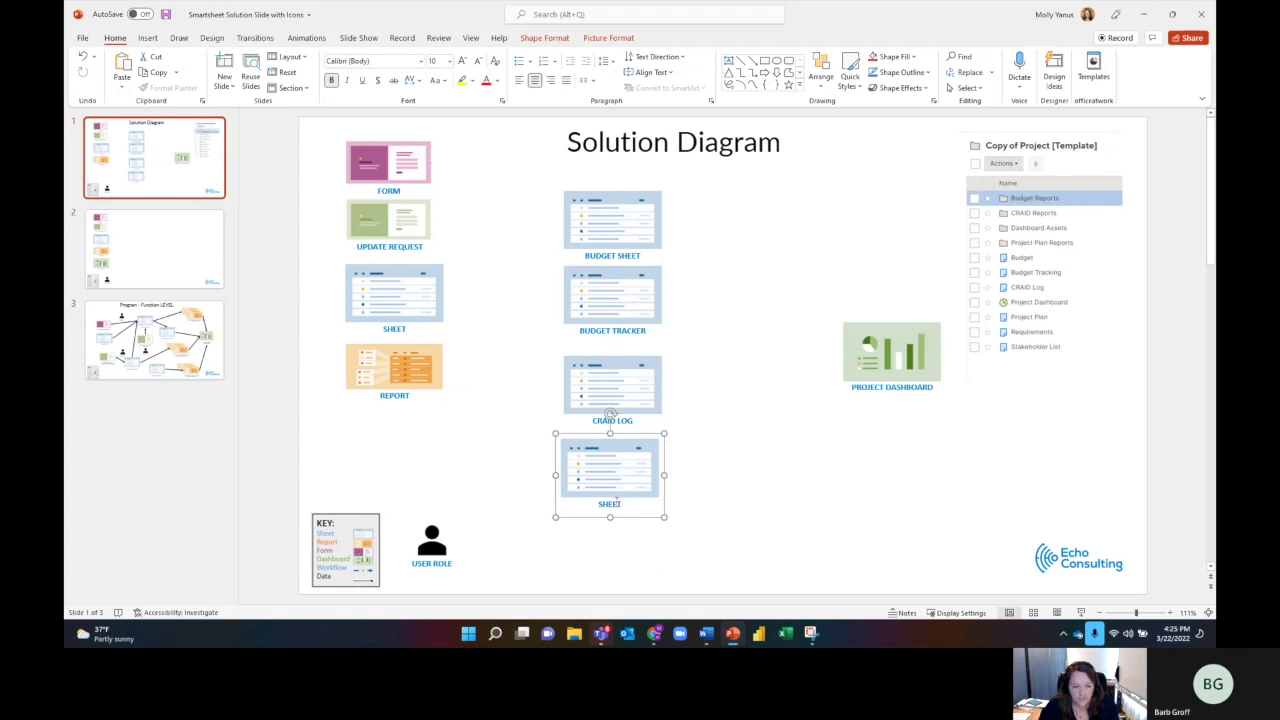
click(612, 503)
double_click(610, 503)
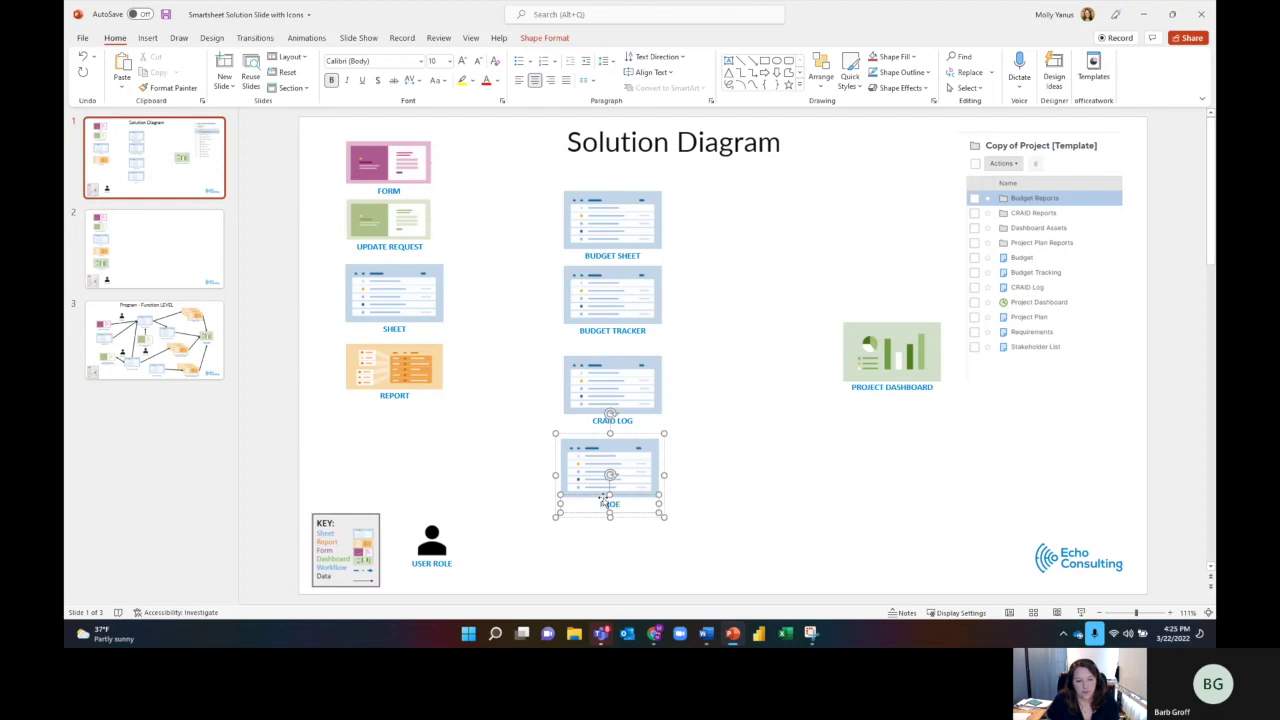
text(PROJECT PLAN)
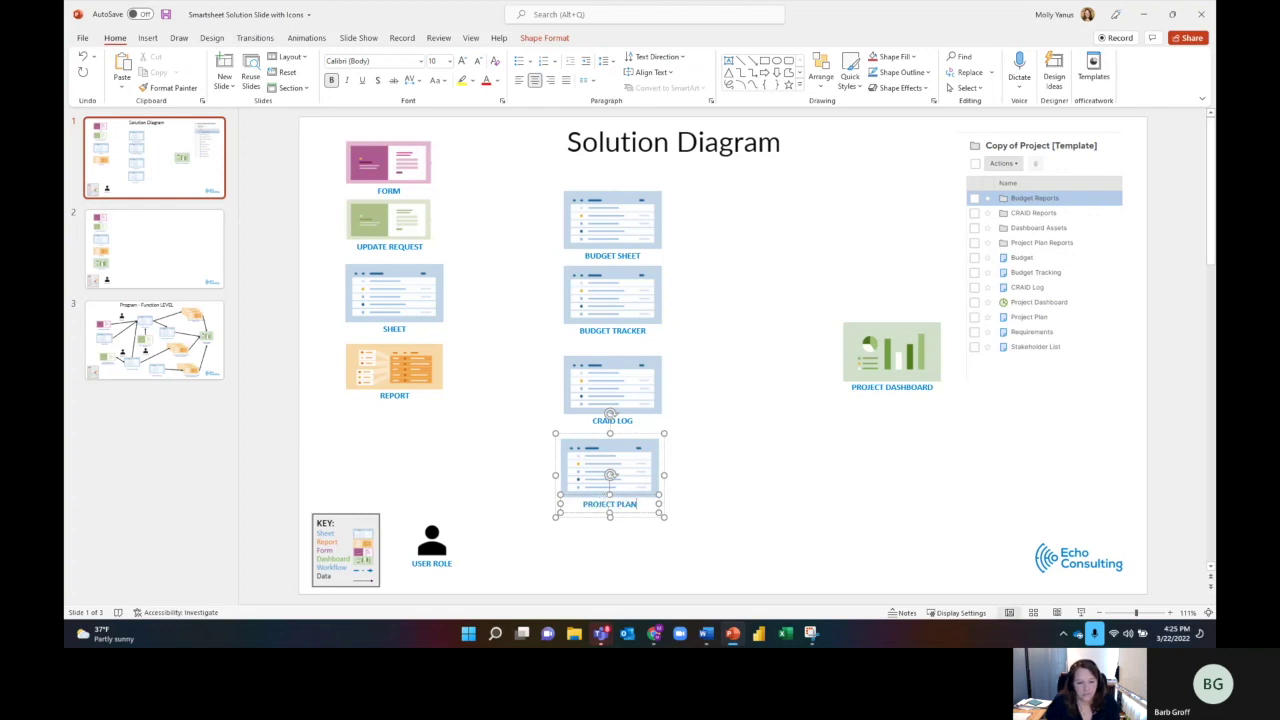
click(677, 502)
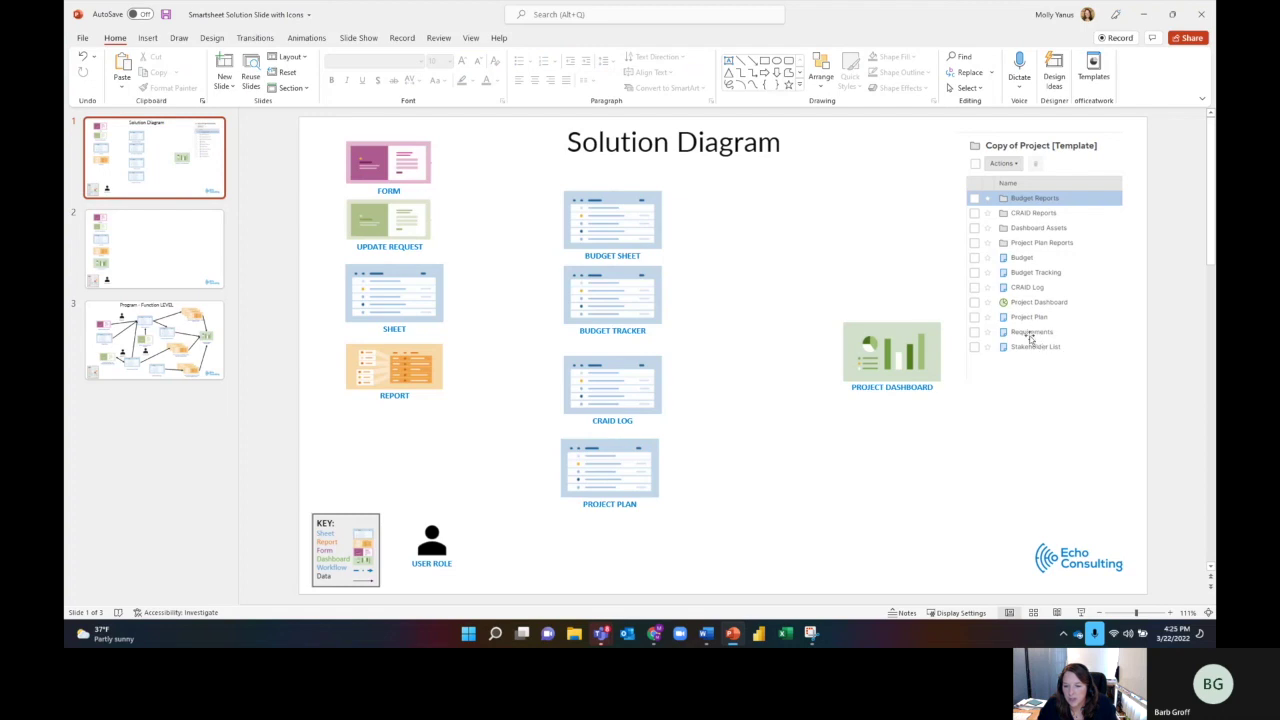
Copy the SHEET icon, place it beside PROJECT PLAN and caption it Requirements SHEET
click(408, 305)
right_click(408, 305)
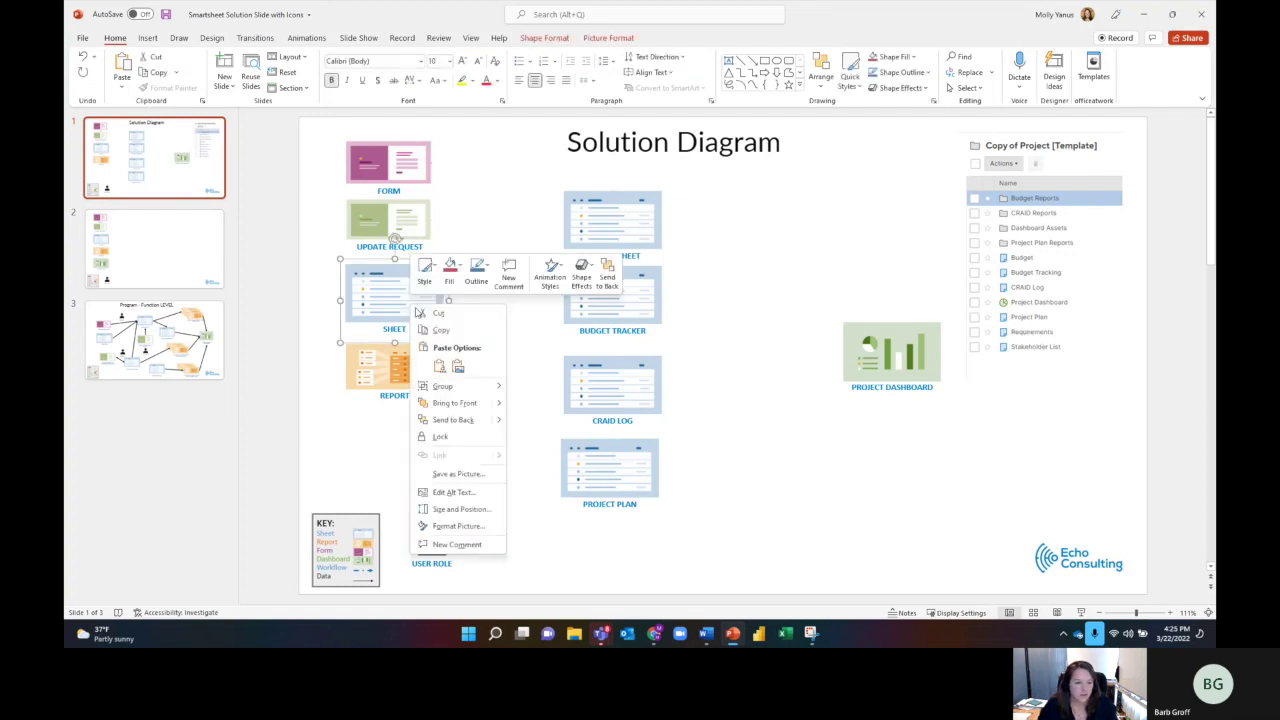
click(448, 335)
right_click(668, 448)
click(700, 478)
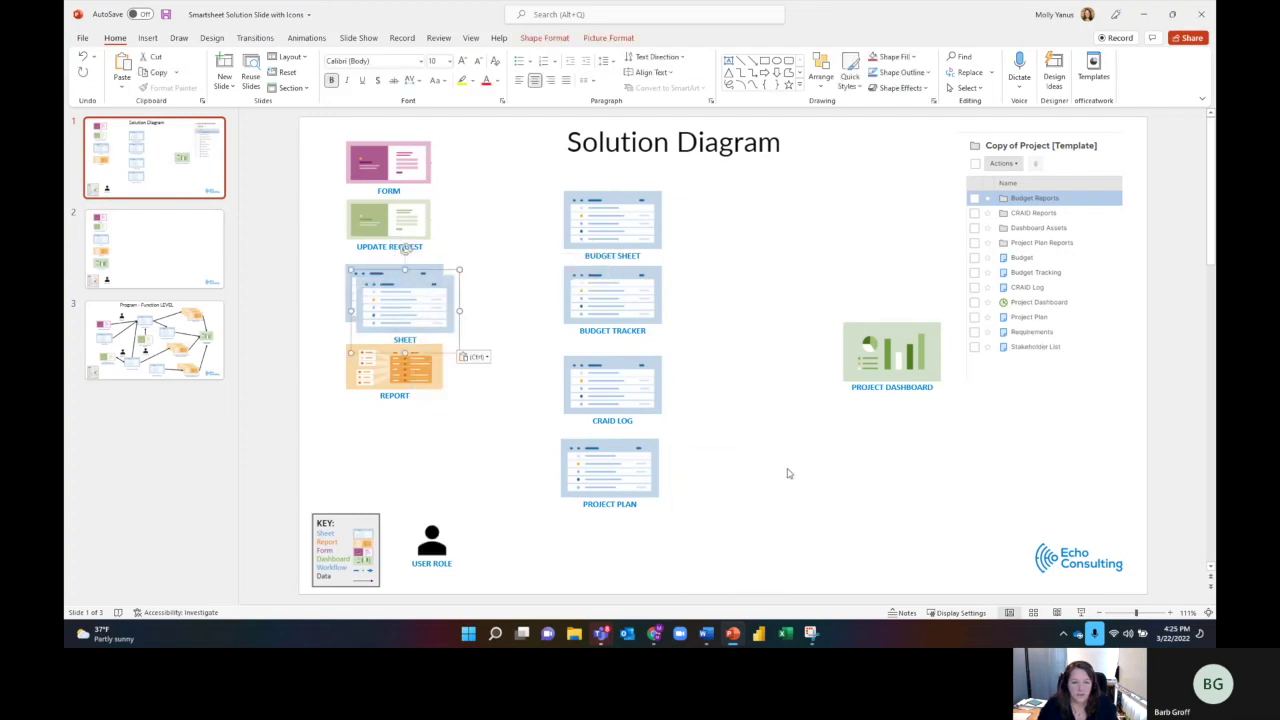
right_click(786, 477)
click(771, 500)
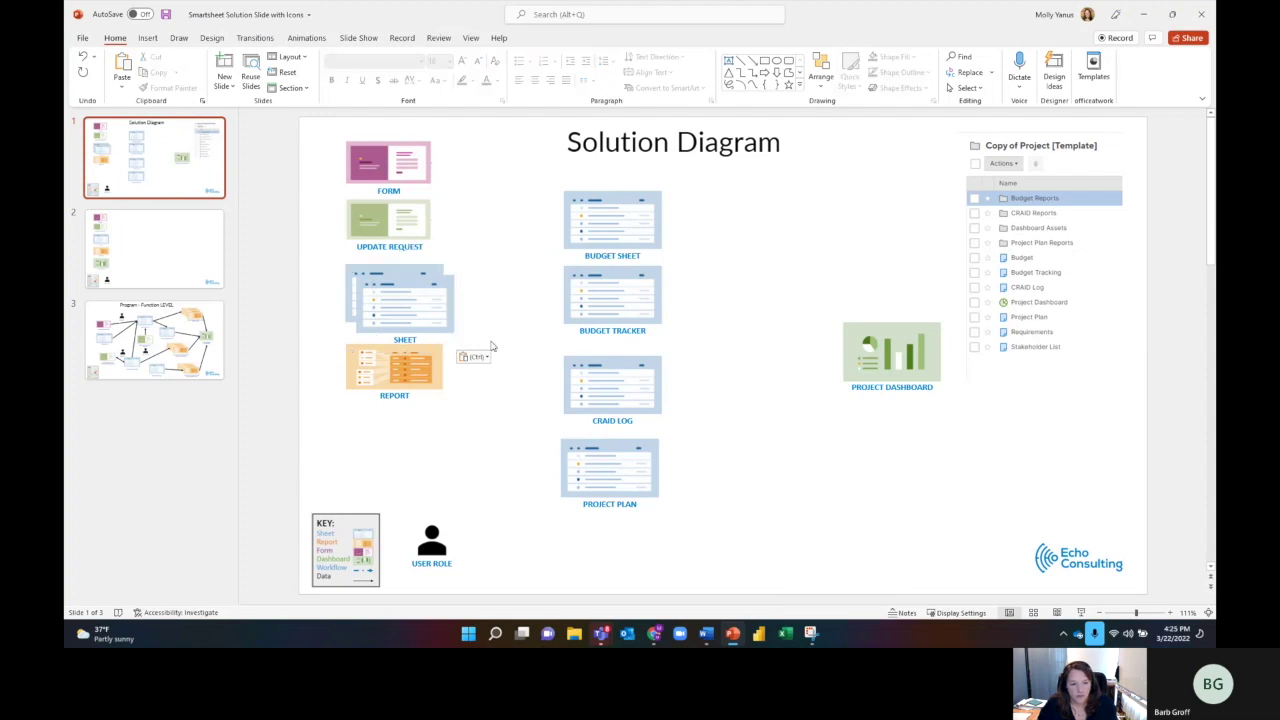
drag(410, 315, 794, 507)
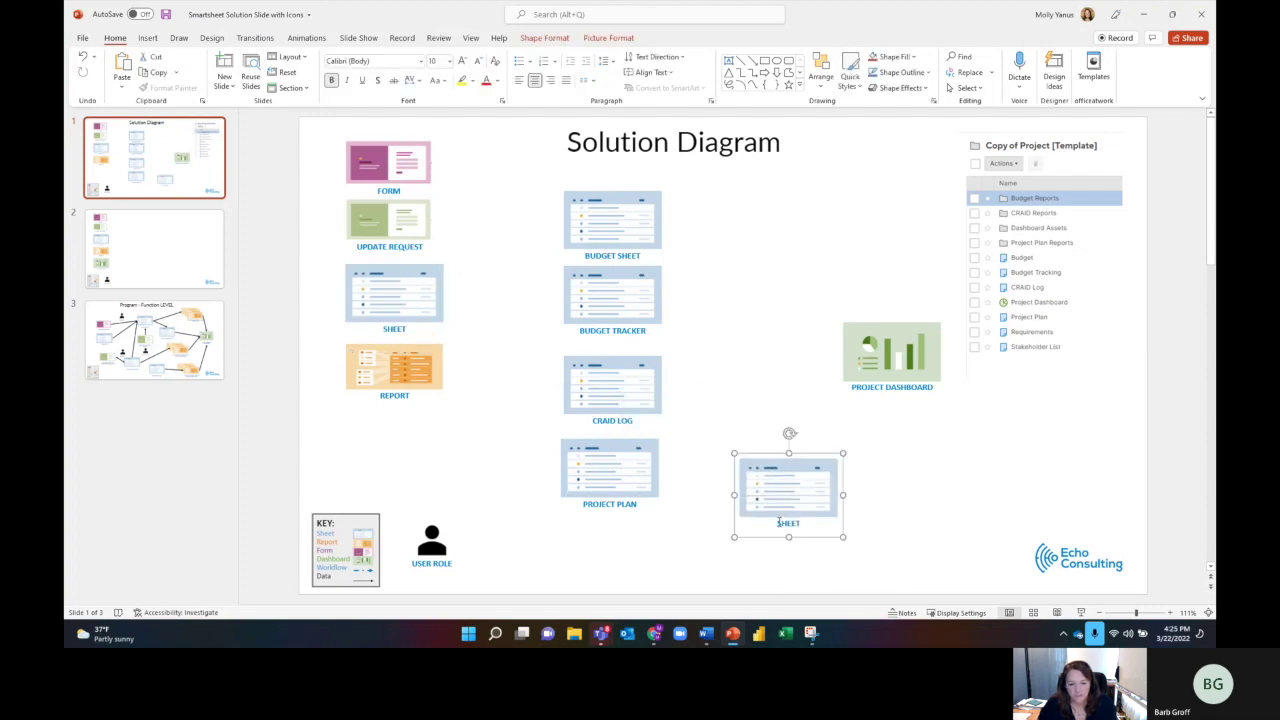
click(776, 523)
text(Requi)
key(BackSpace)
key(BackSpace)
key(BackSpace)
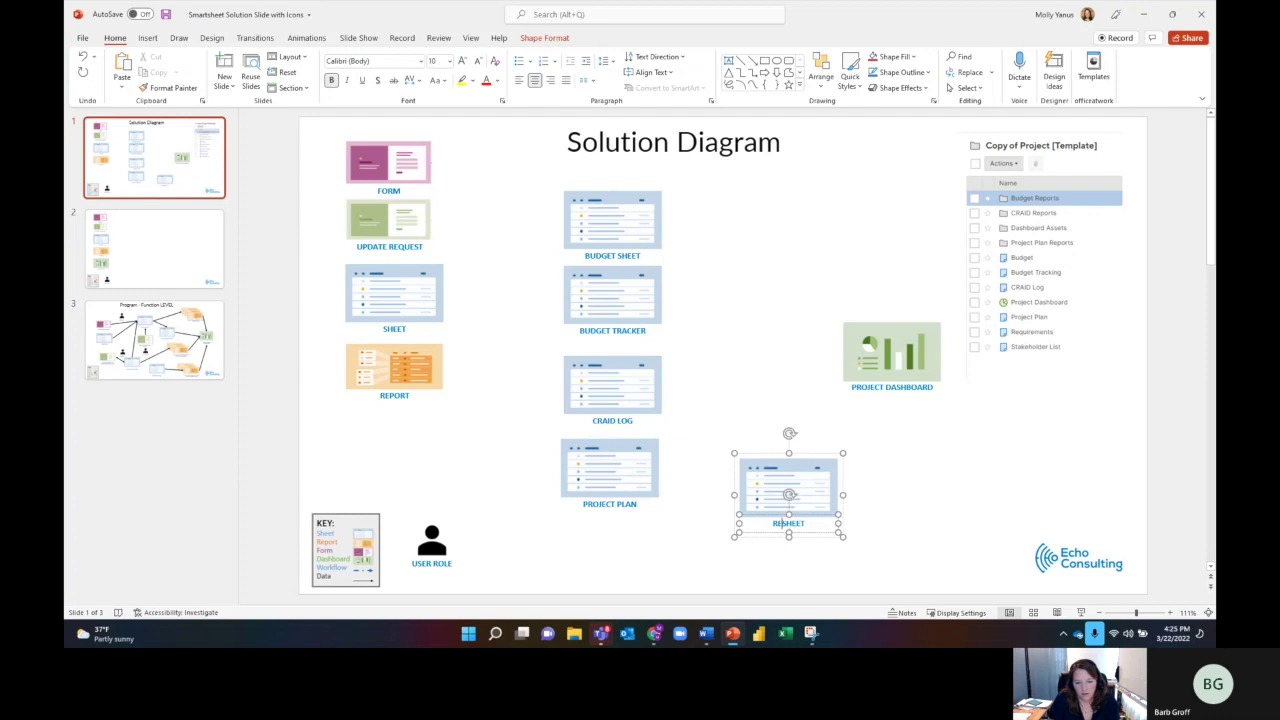
text(quirem)
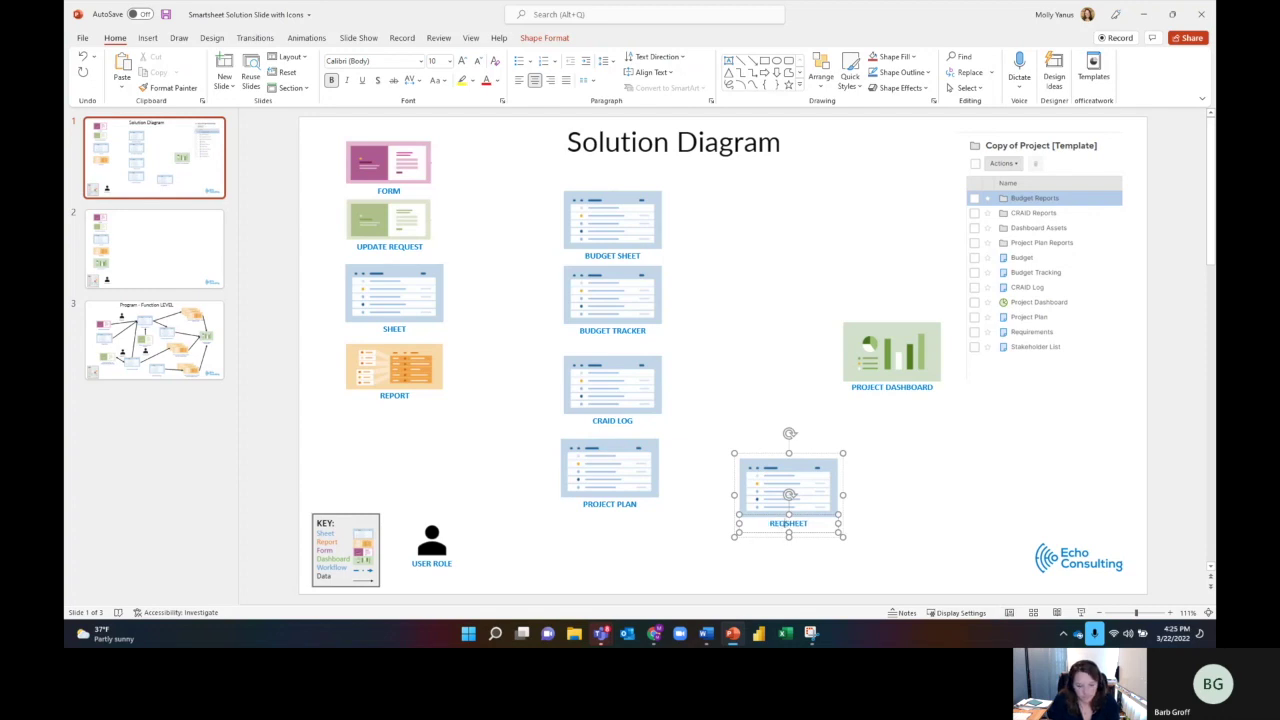
text(ents)
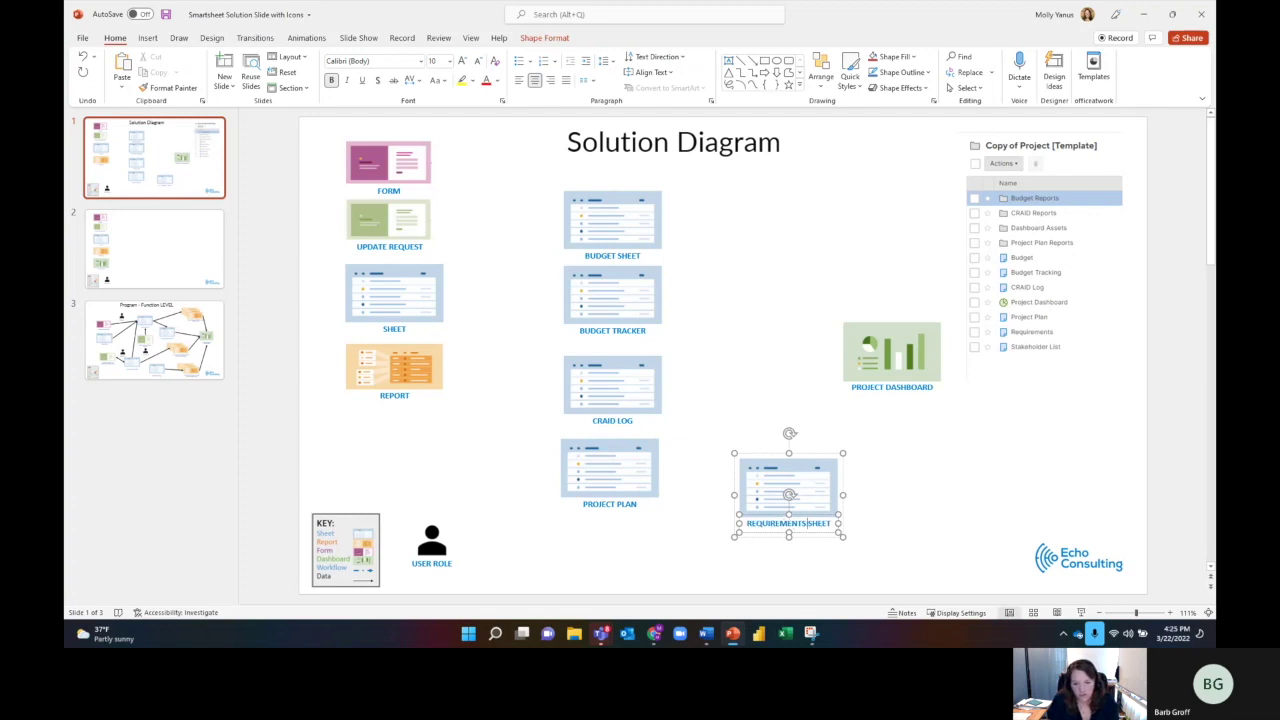
Move the original SHEET icon below PROJECT PLAN and caption it STAKEHOLDER LIST
drag(430, 294, 692, 547)
click(691, 582)
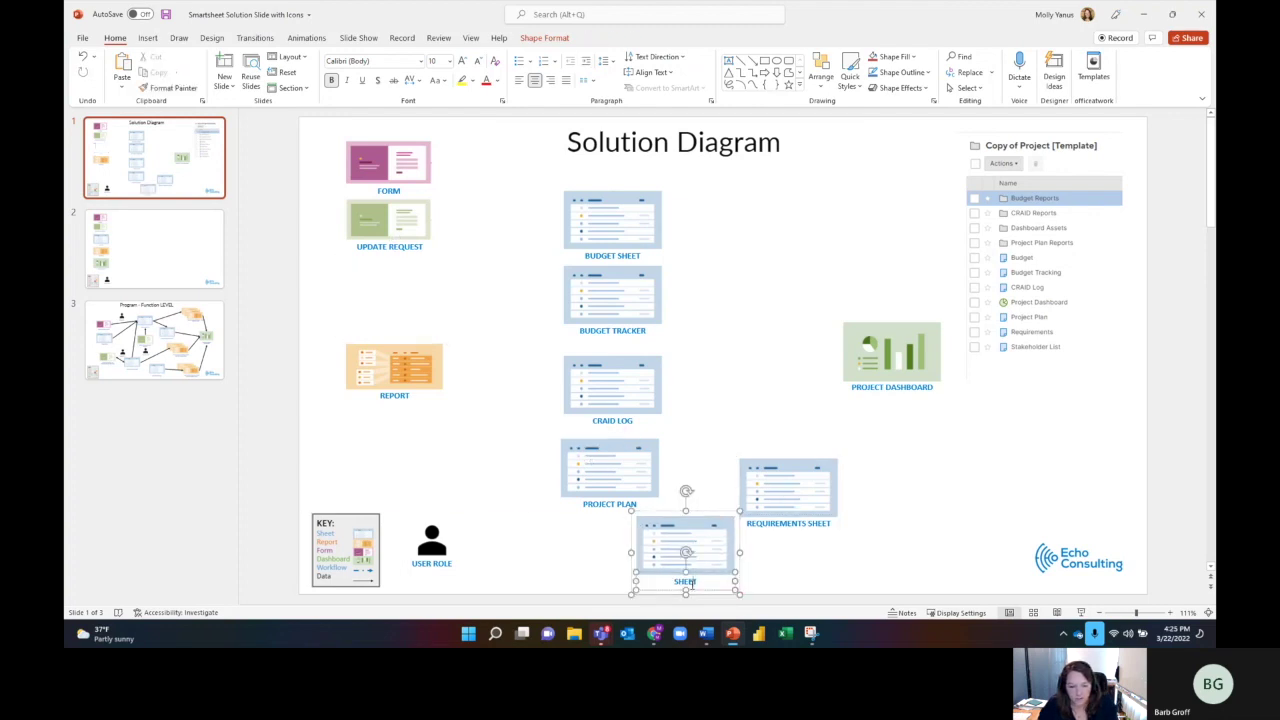
double_click(696, 581)
key(BackSpace)
text(S)
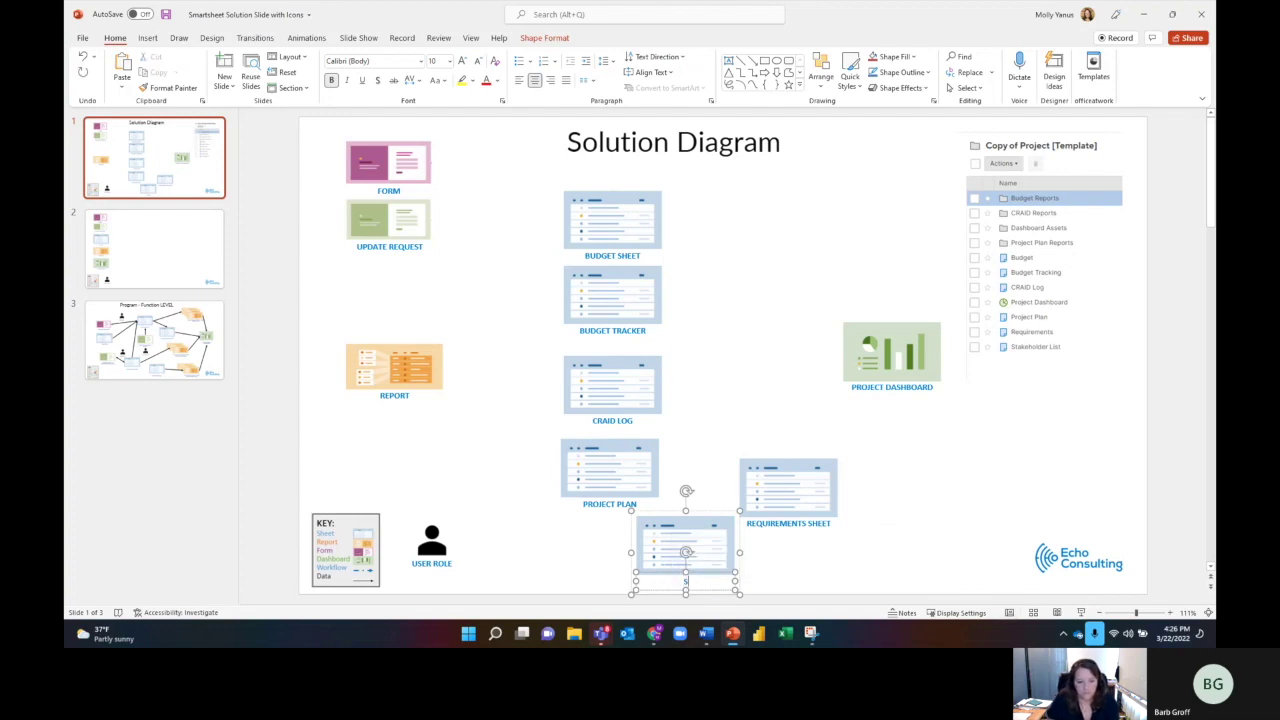
text(TAKEHOLDER L)
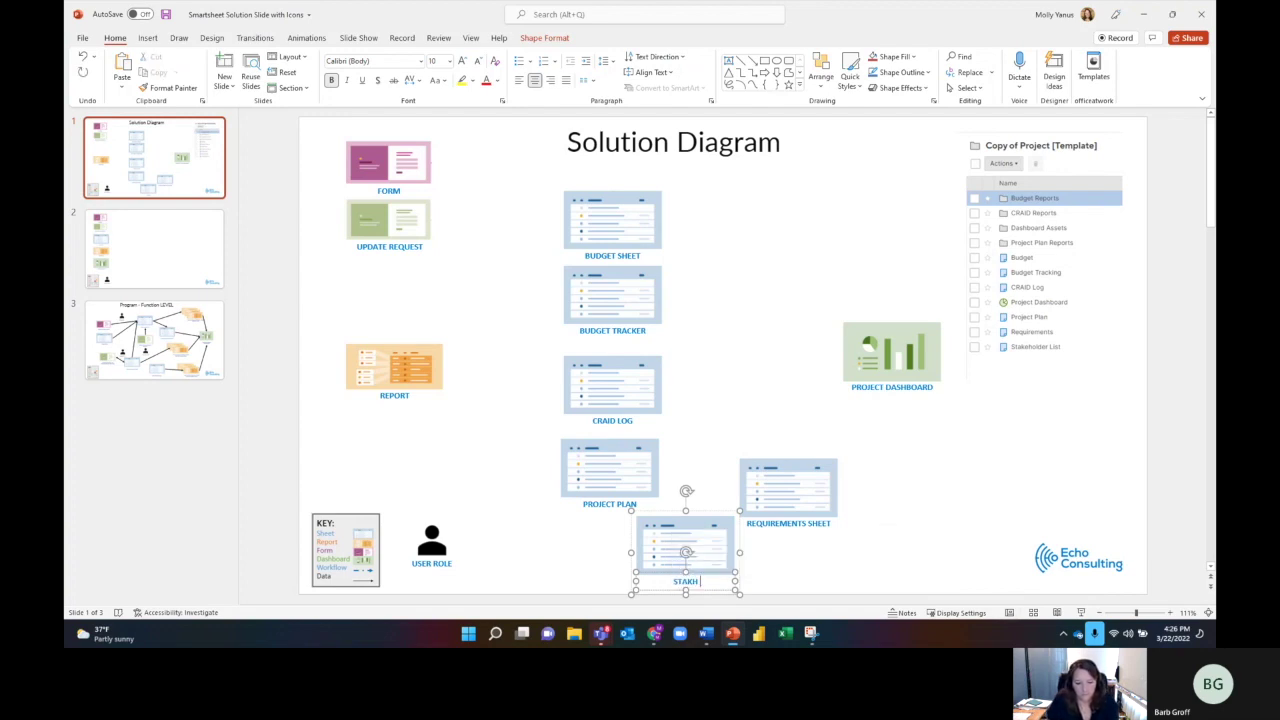
text(IST)
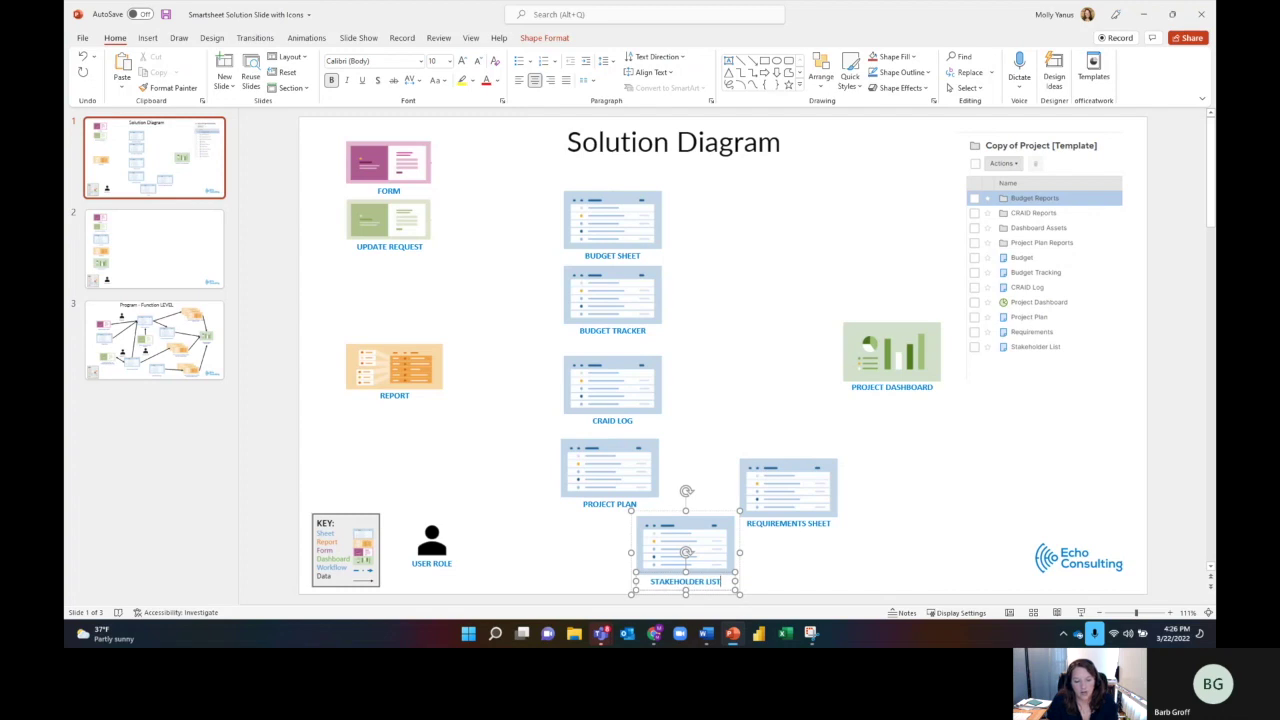
click(940, 523)
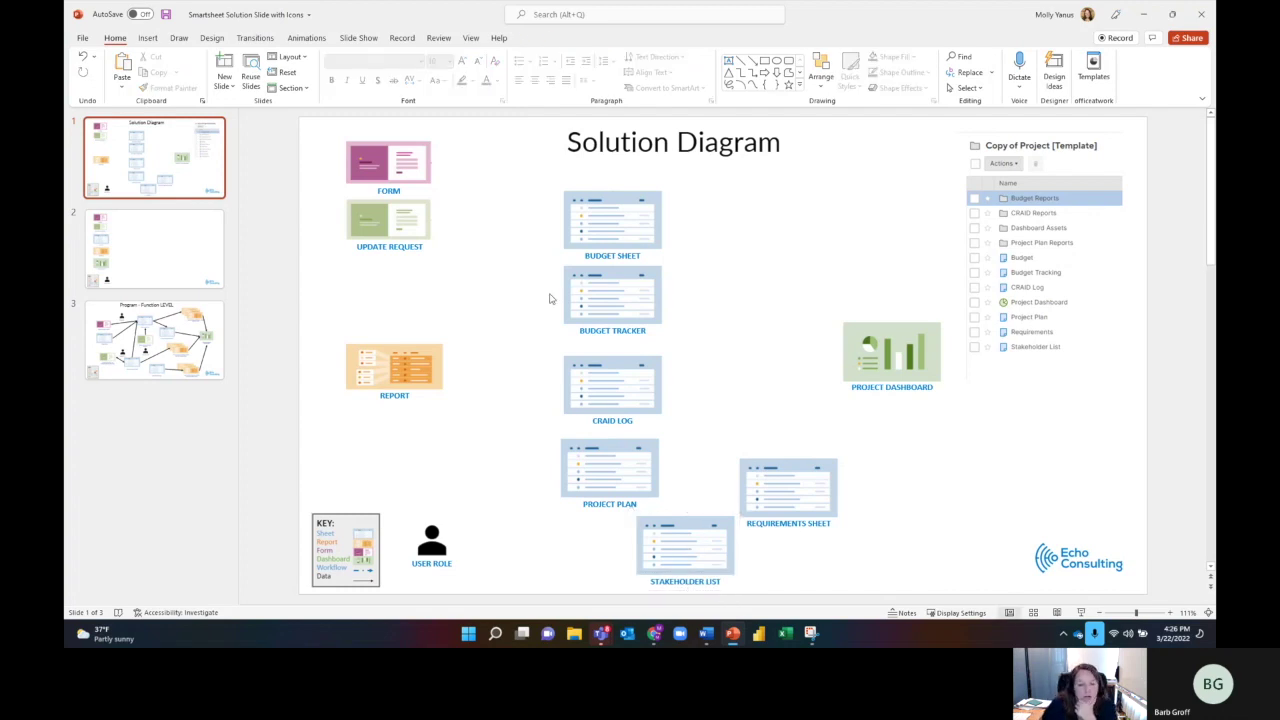
Align Budget Sheet, Budget Tracker, CRAID Log, Project Plan and Stakeholder List in one vertical column
drag(638, 204, 638, 182)
drag(638, 292, 638, 271)
drag(603, 382, 603, 350)
drag(604, 466, 604, 428)
drag(675, 542, 601, 510)
Move Requirements Sheet right, the folder screenshot left, Project Dashboard up-right and the Echo Consulting logo top-right
drag(801, 496, 1091, 446)
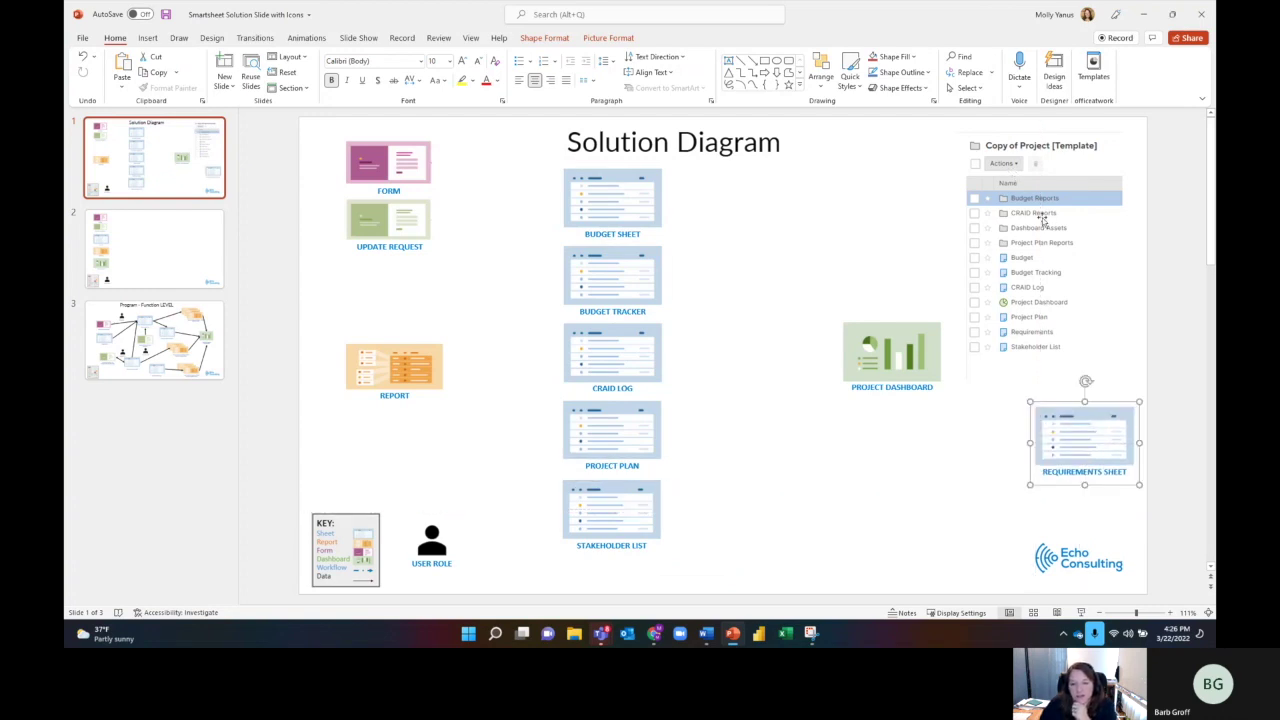
drag(1043, 219, 332, 360)
drag(450, 354, 555, 176)
drag(341, 408, 427, 401)
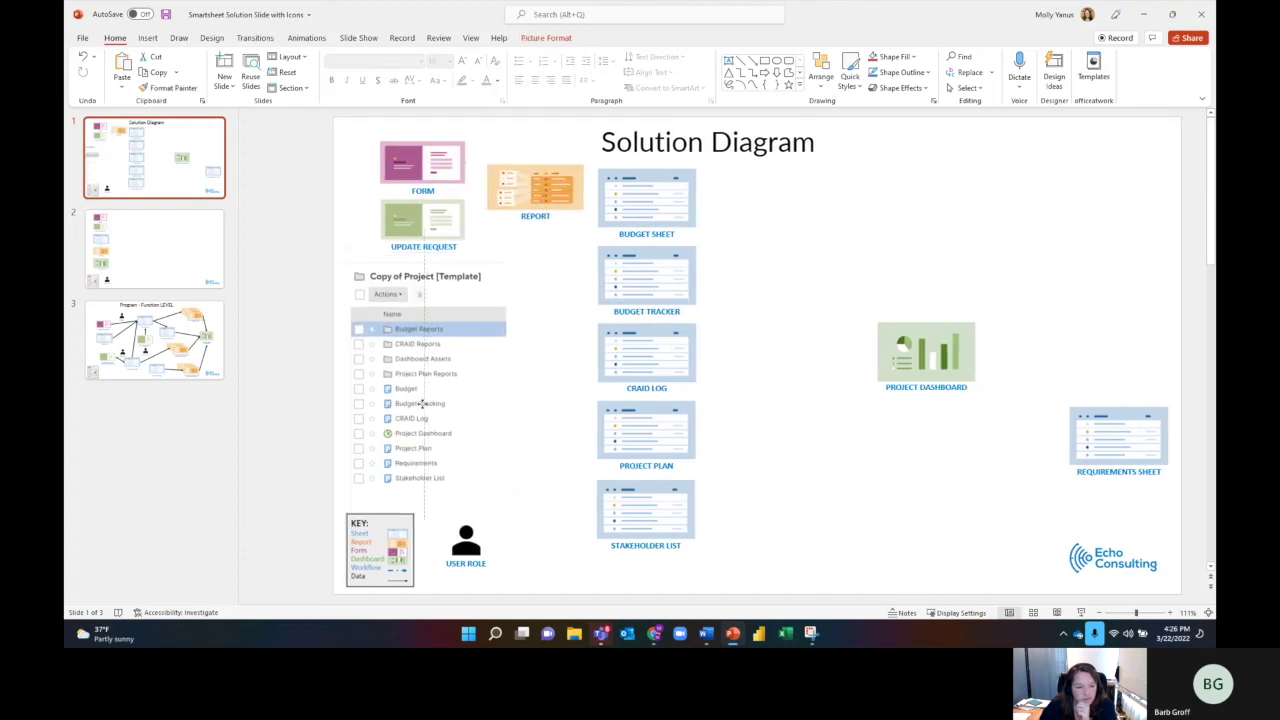
drag(880, 357, 999, 320)
drag(1083, 448, 1090, 488)
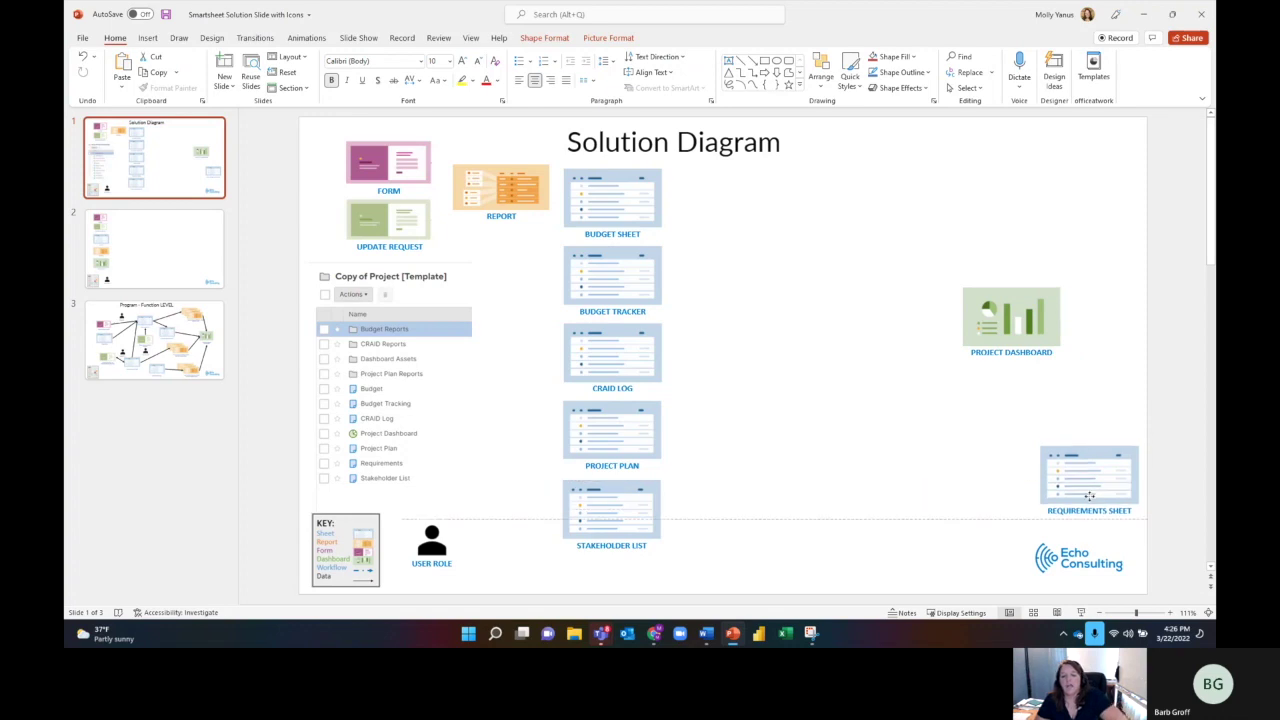
click(1074, 566)
drag(1072, 572, 1083, 158)
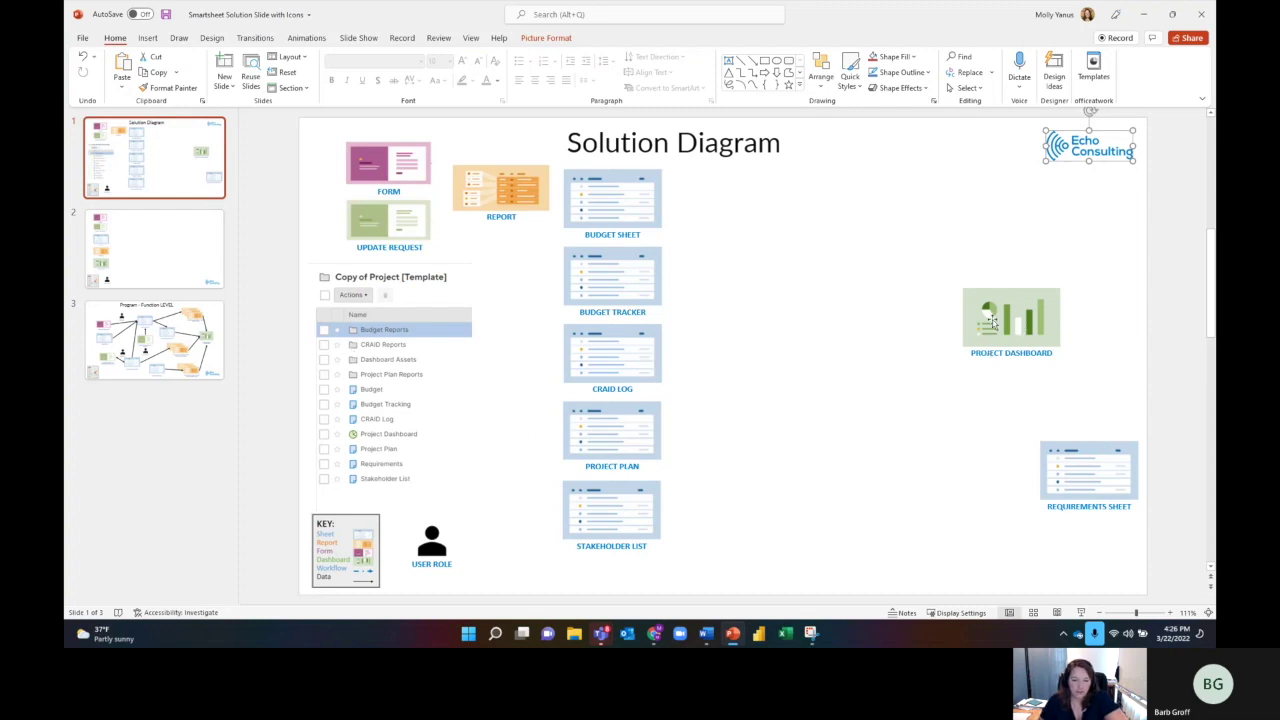
Move the REPORT icon to the right of Budget Sheet and relabel it BUDGET REPORTS
click(500, 189)
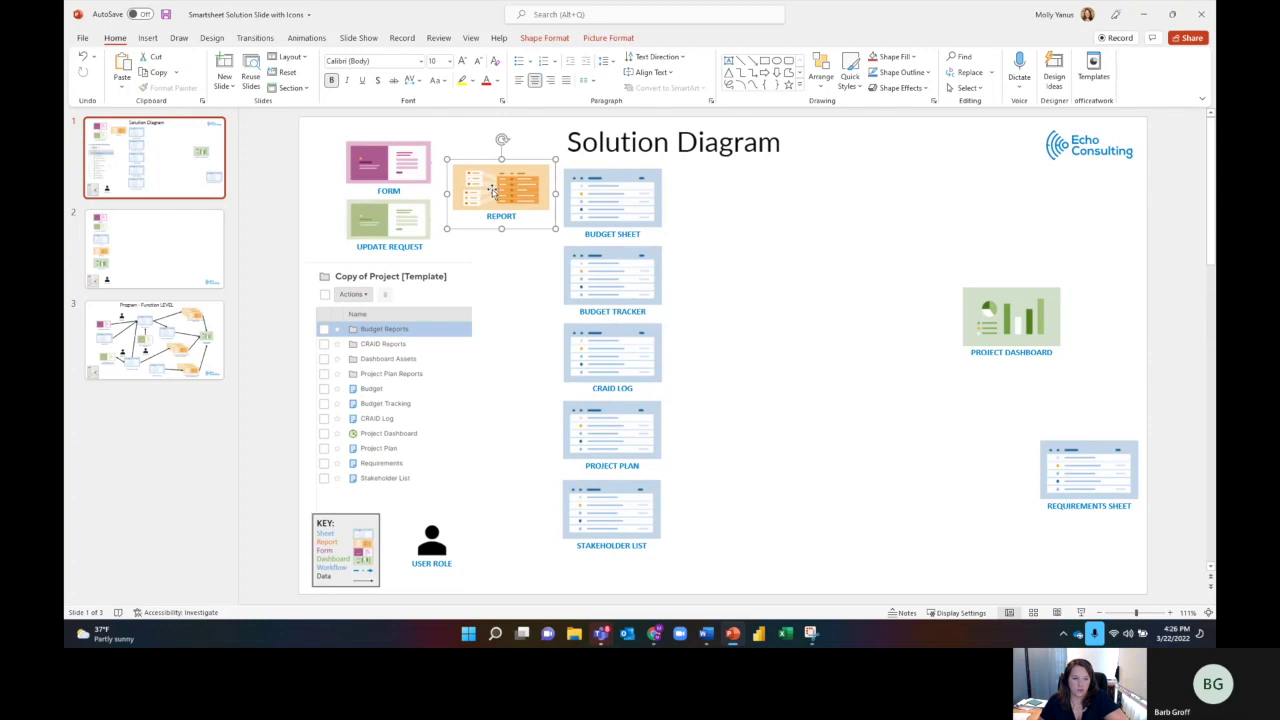
drag(491, 189, 801, 196)
right_click(801, 196)
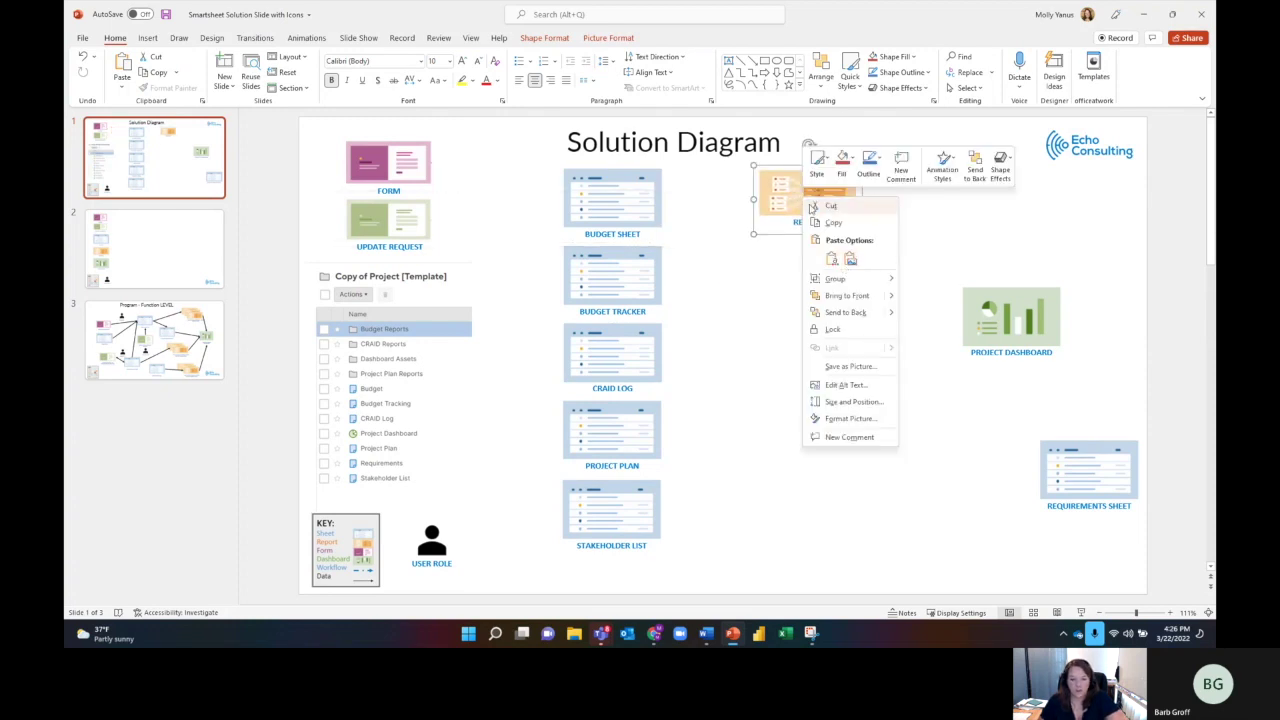
click(833, 221)
double_click(812, 223)
click(791, 224)
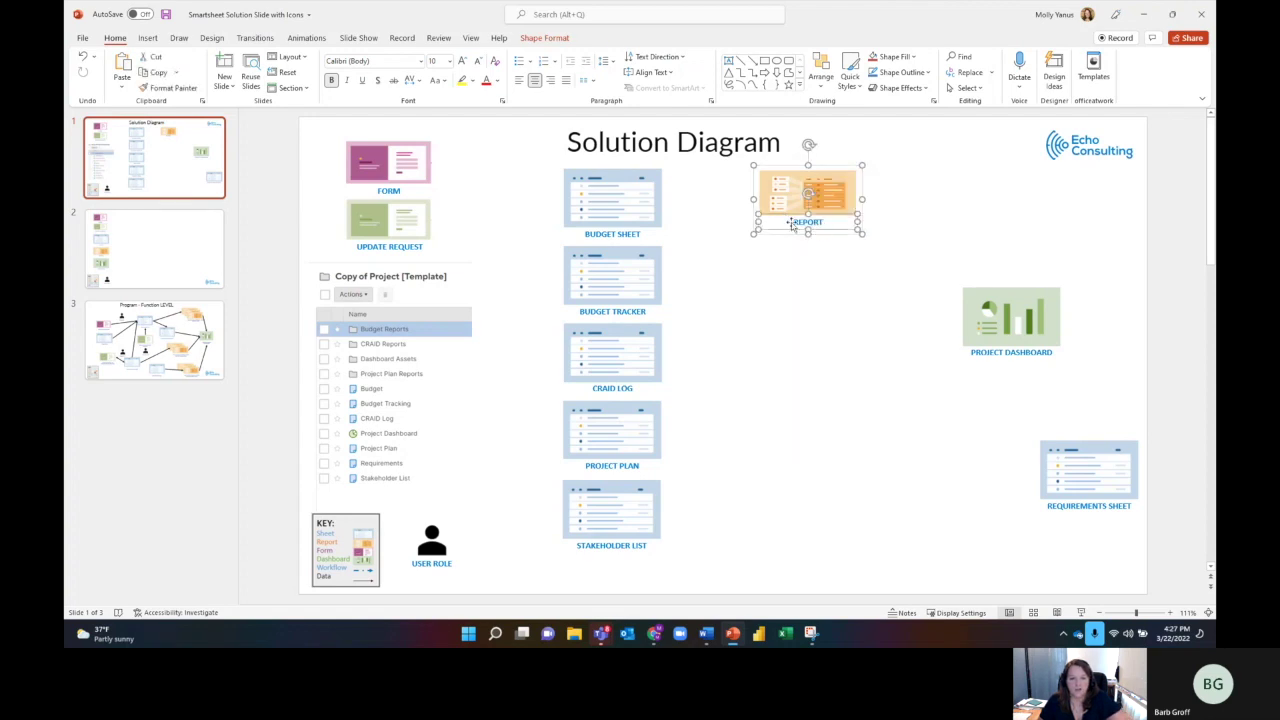
text(BUDG)
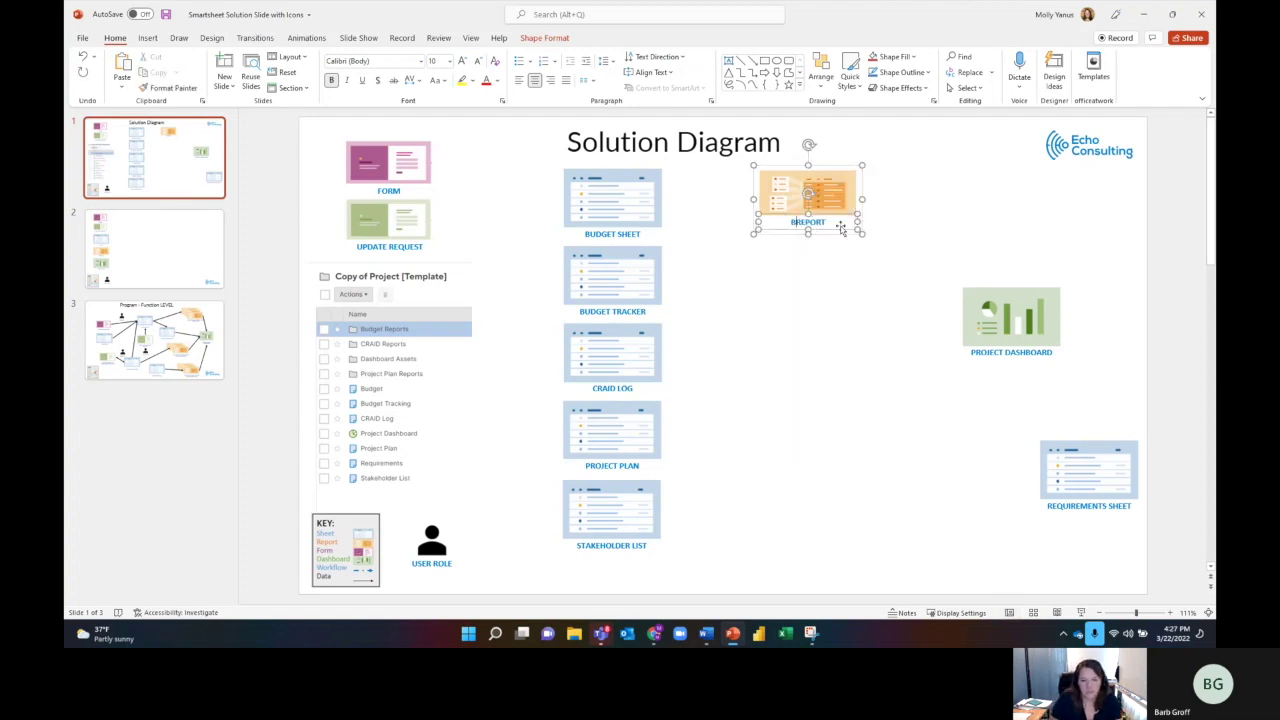
key(BackSpace)
key(BackSpace)
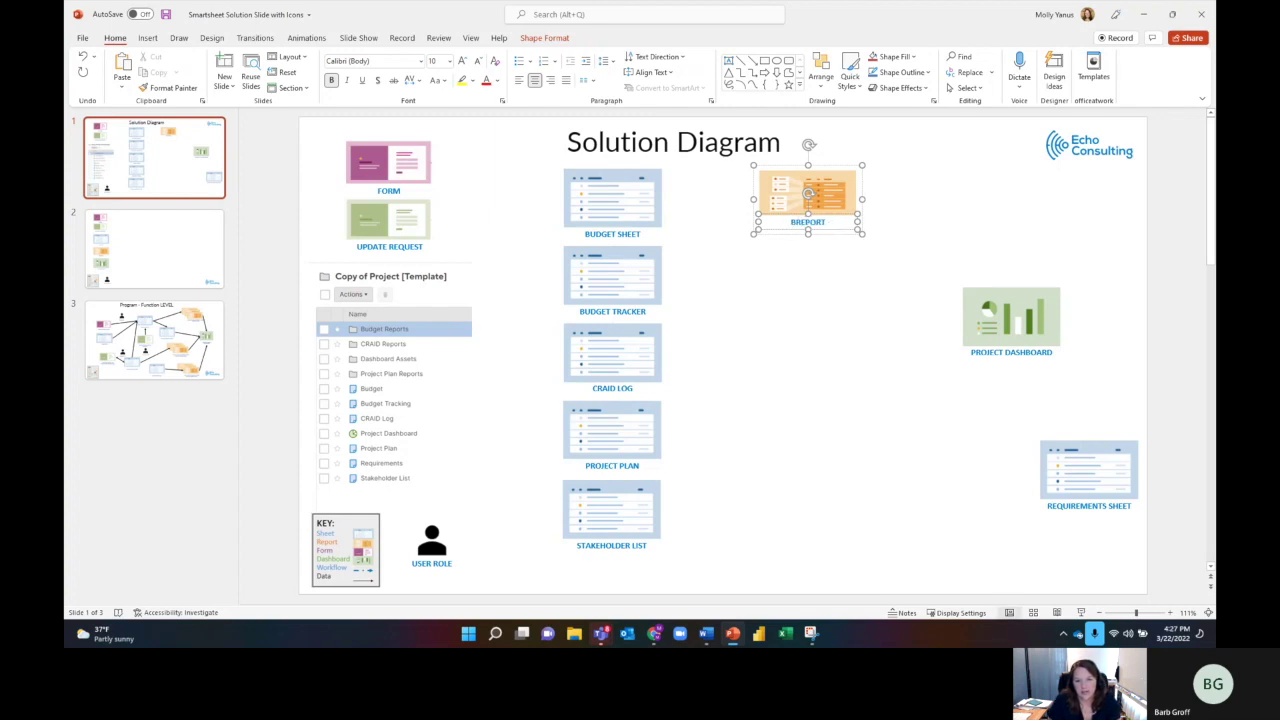
text(DGET)
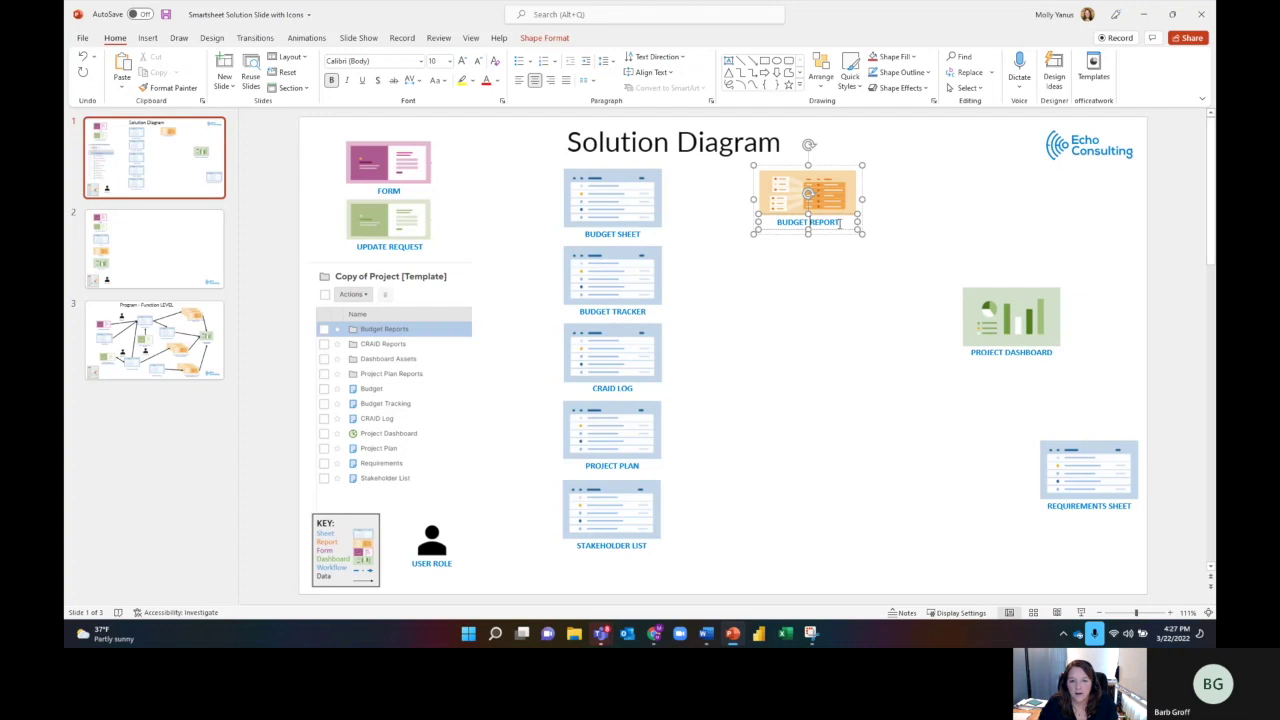
key(Escape)
click(885, 234)
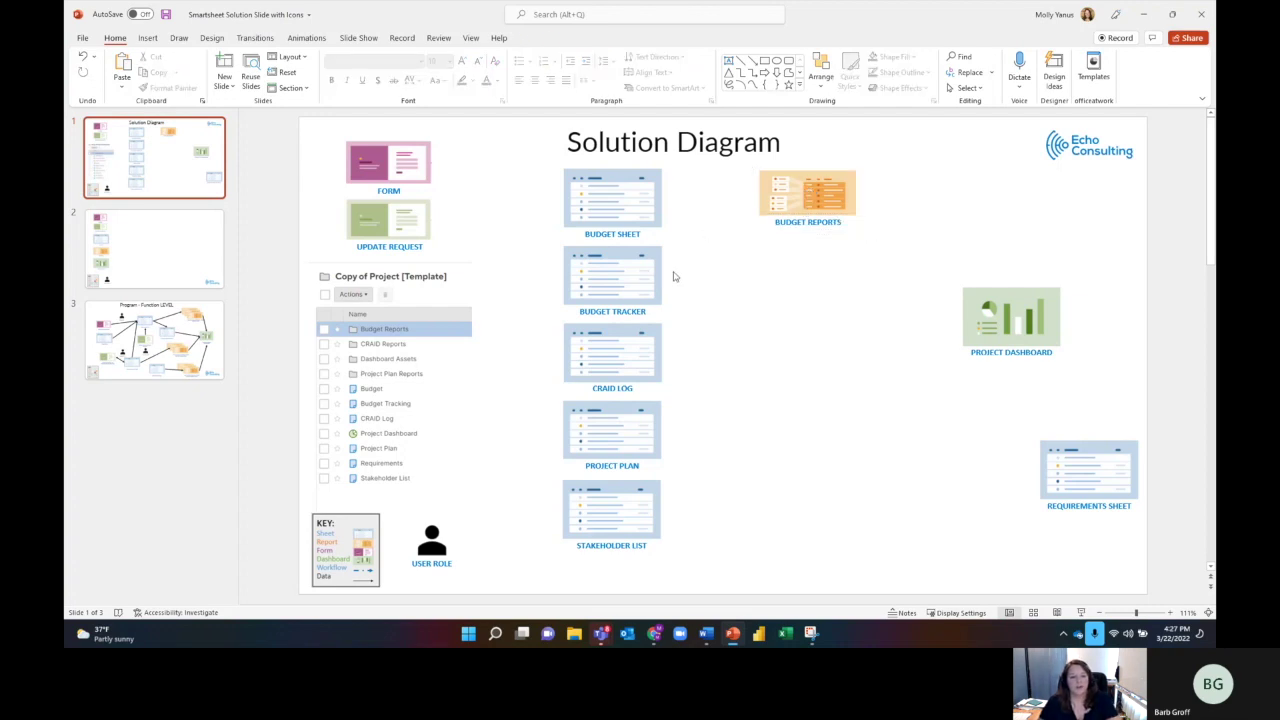
Copy a connector from the Program - Function LEVEL slide and link Budget Sheet to Budget Reports
click(147, 39)
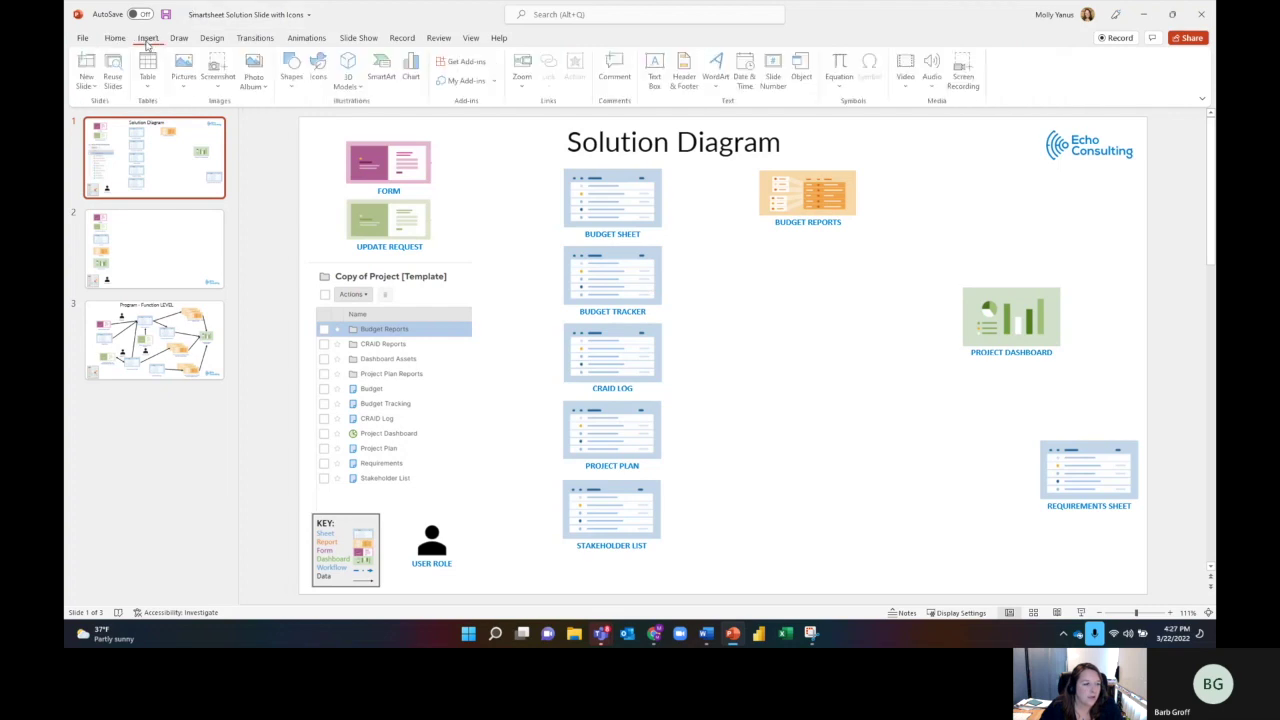
click(155, 340)
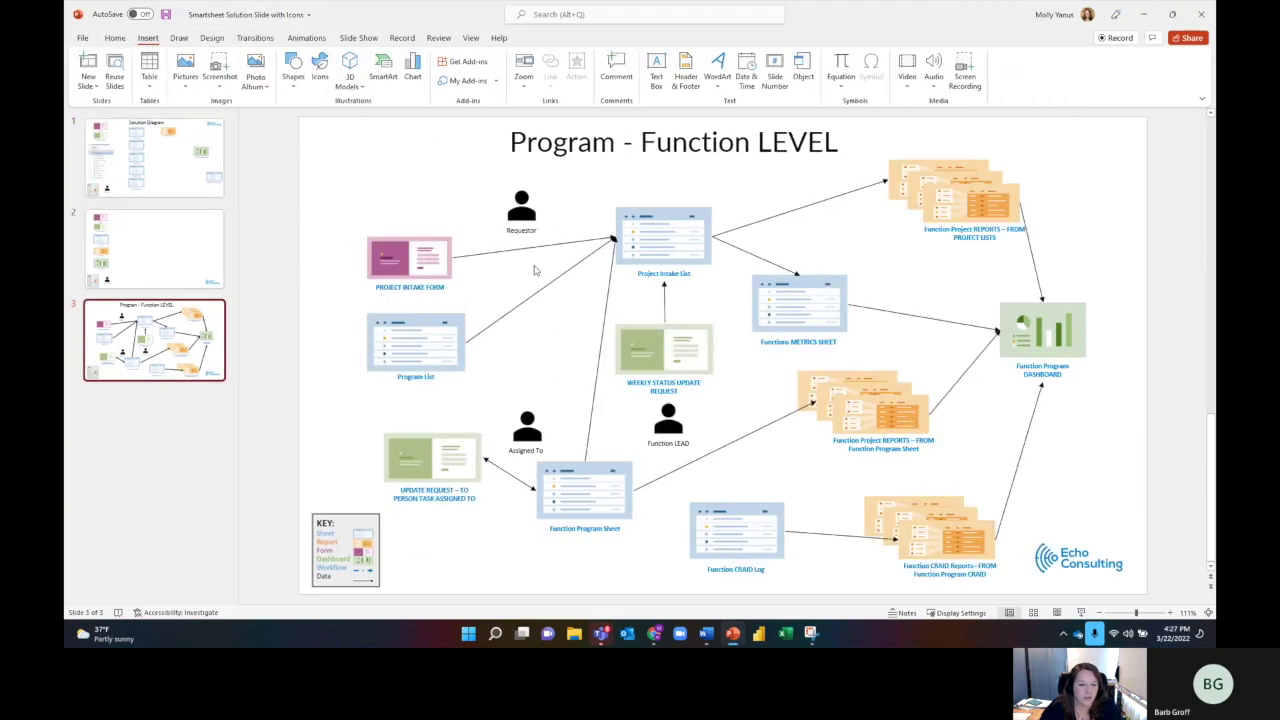
click(542, 290)
right_click(542, 289)
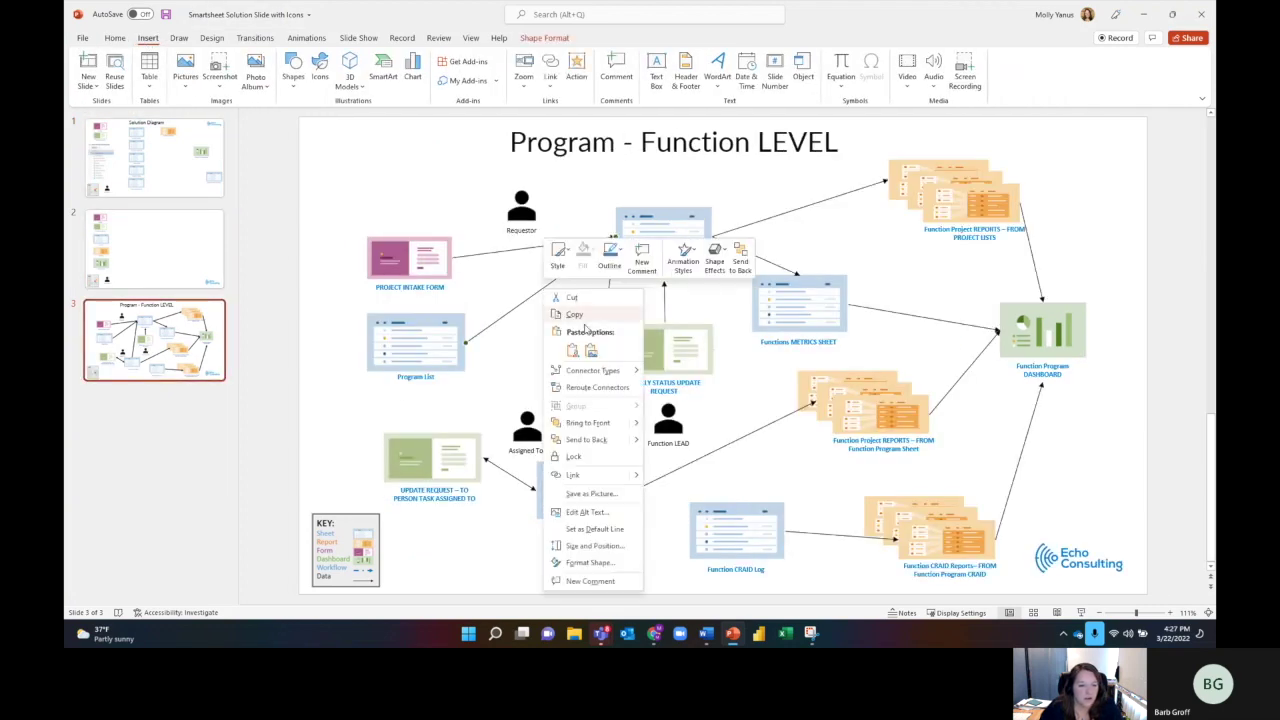
key(Escape)
click(135, 125)
right_click(720, 309)
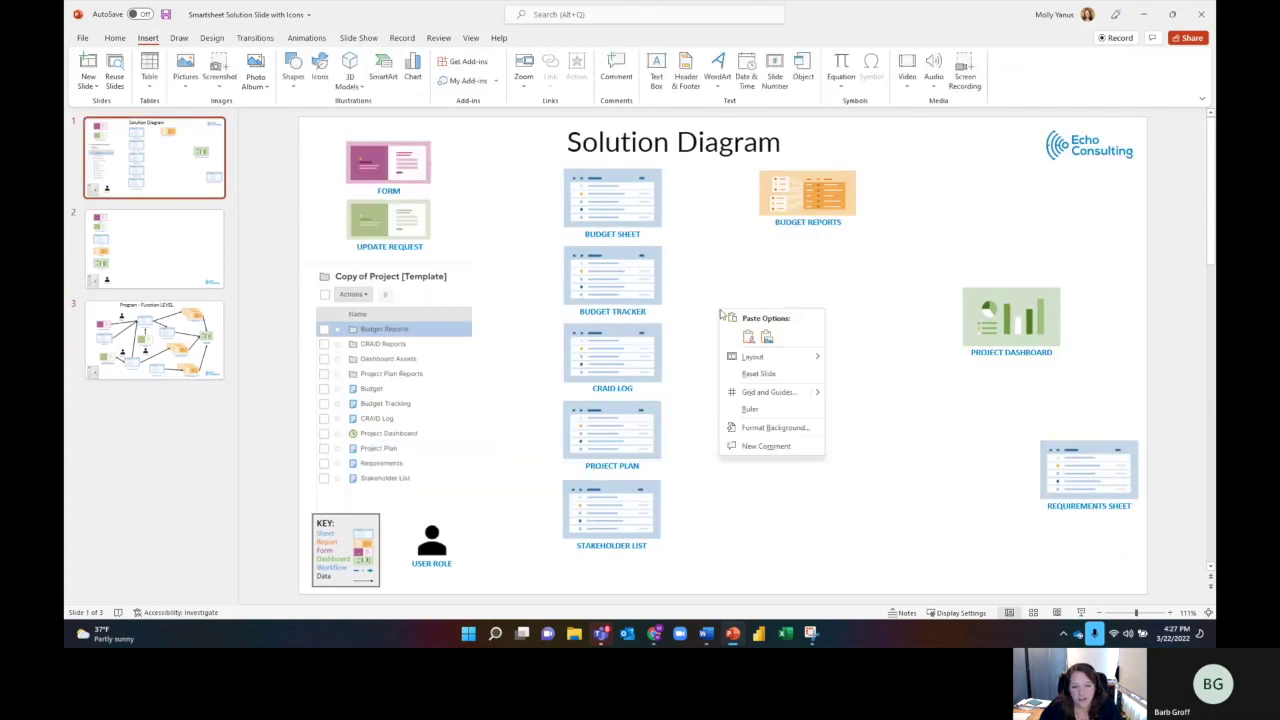
click(740, 336)
drag(465, 342, 658, 196)
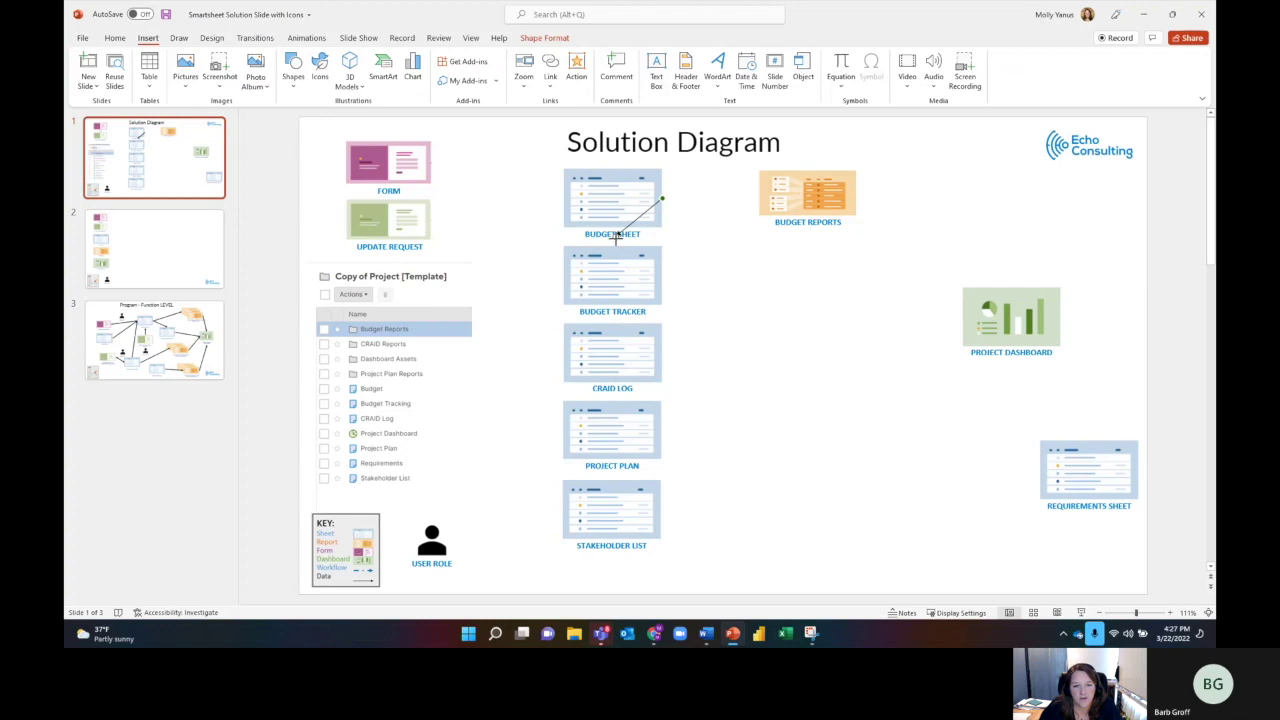
drag(617, 233, 795, 204)
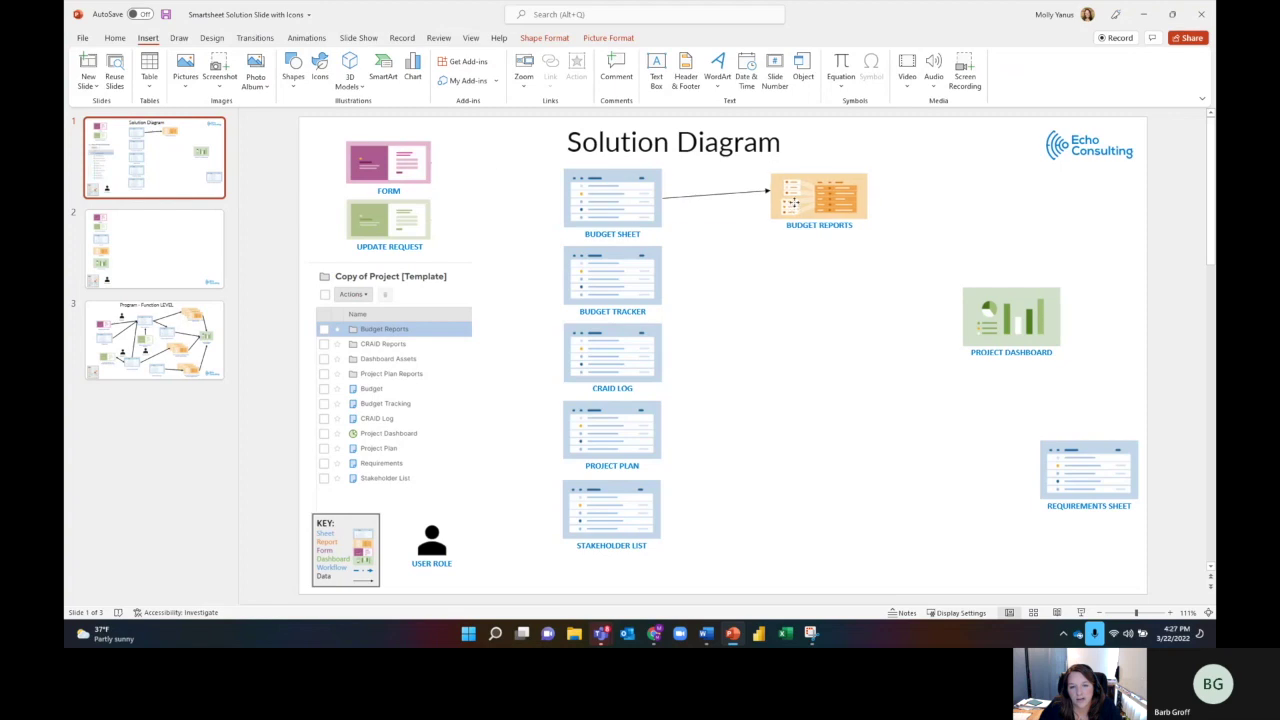
Duplicate that connector and attach the copy's start to Budget Tracker
click(795, 204)
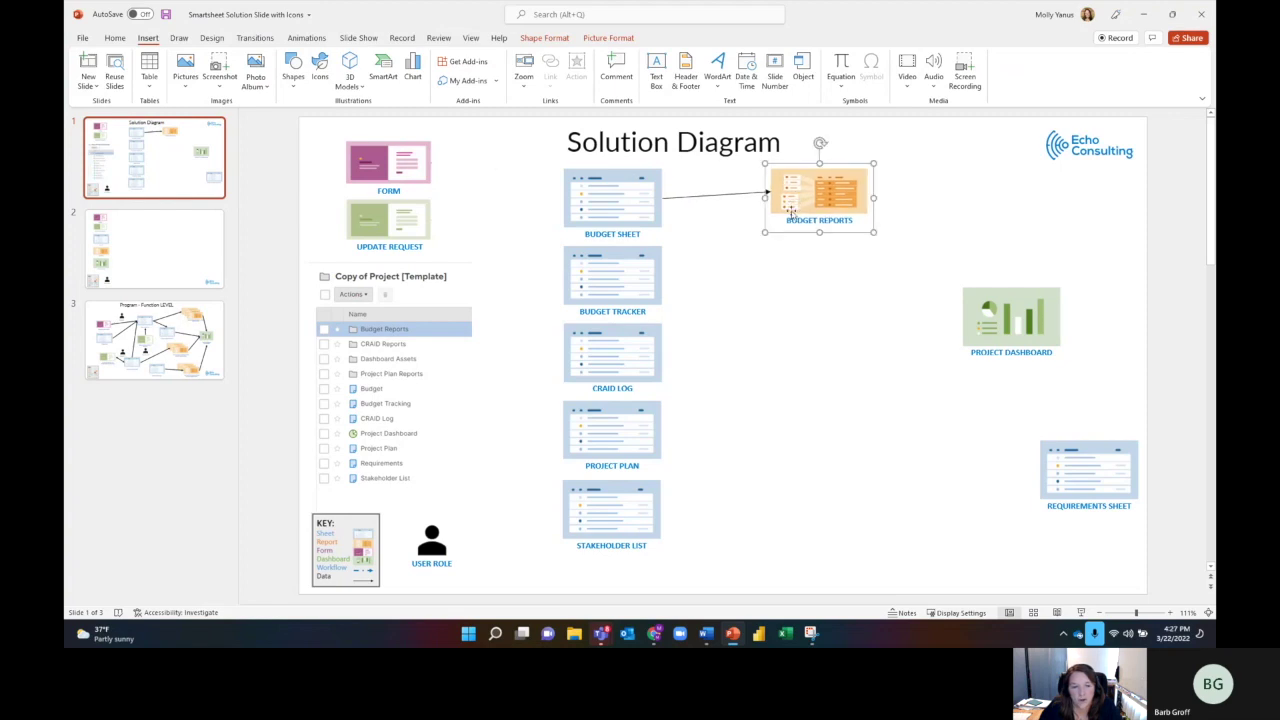
click(719, 197)
right_click(719, 197)
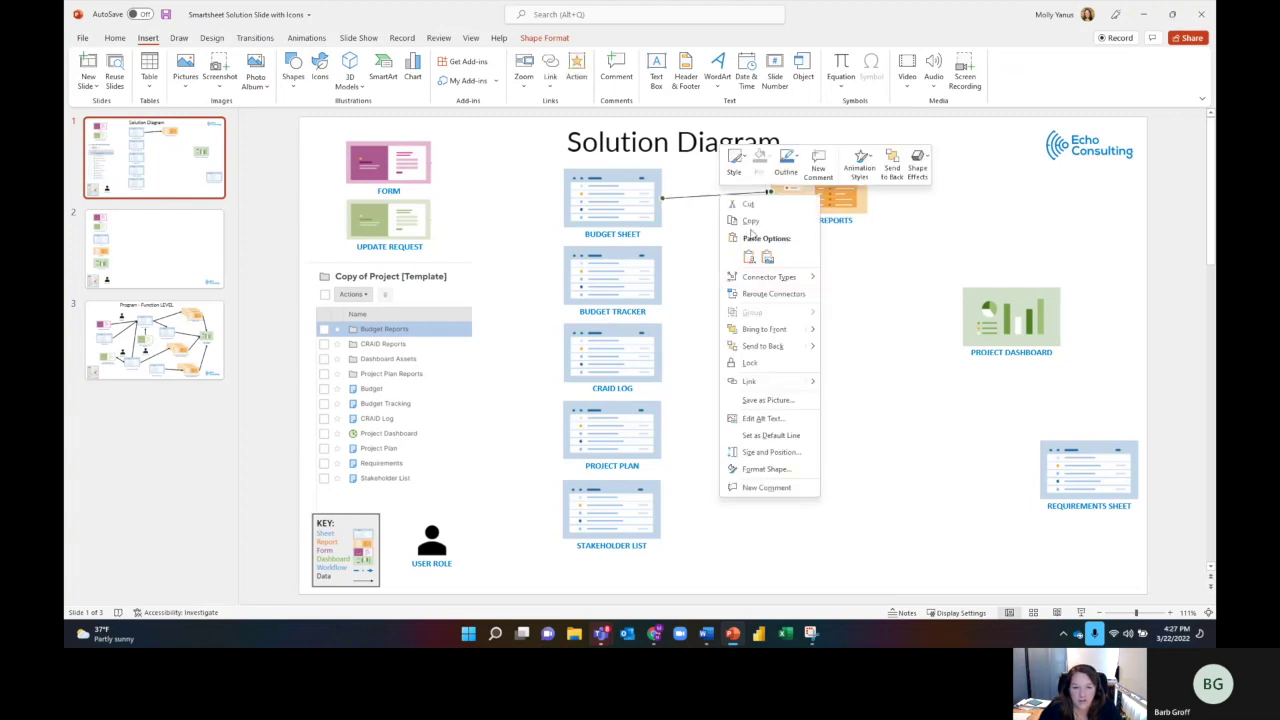
key(Escape)
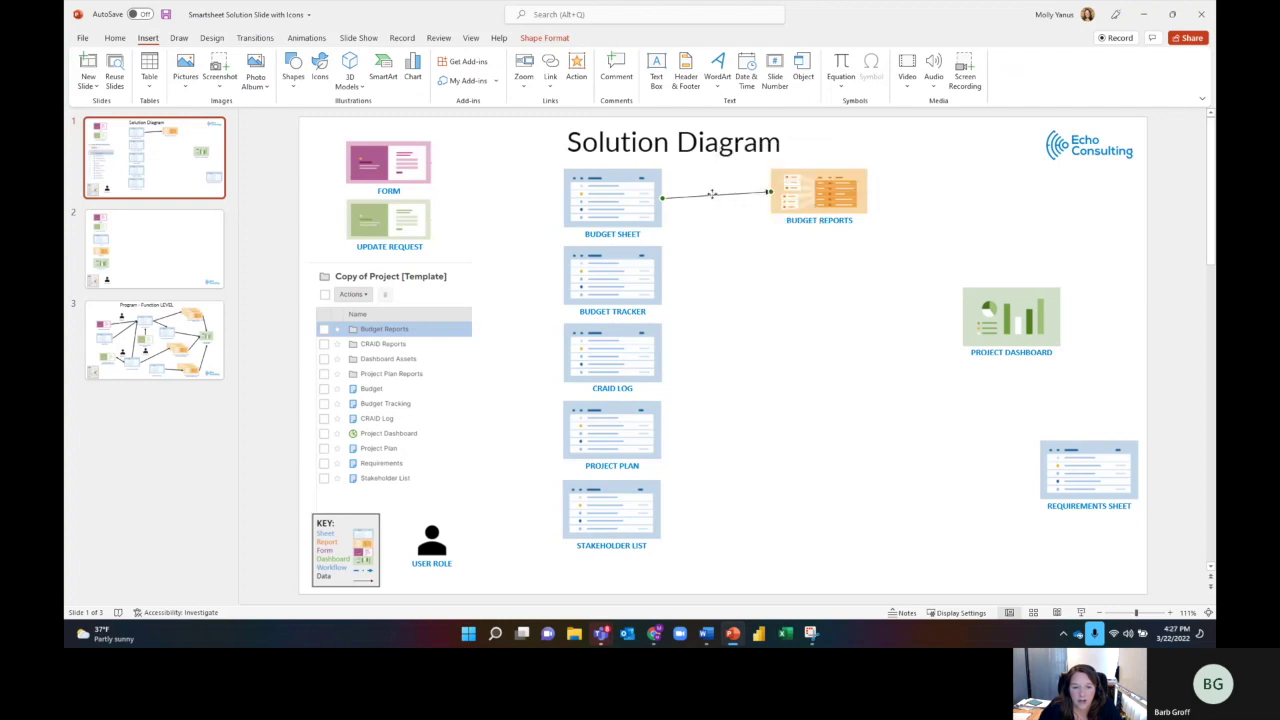
right_click(712, 193)
click(745, 217)
right_click(717, 268)
click(735, 287)
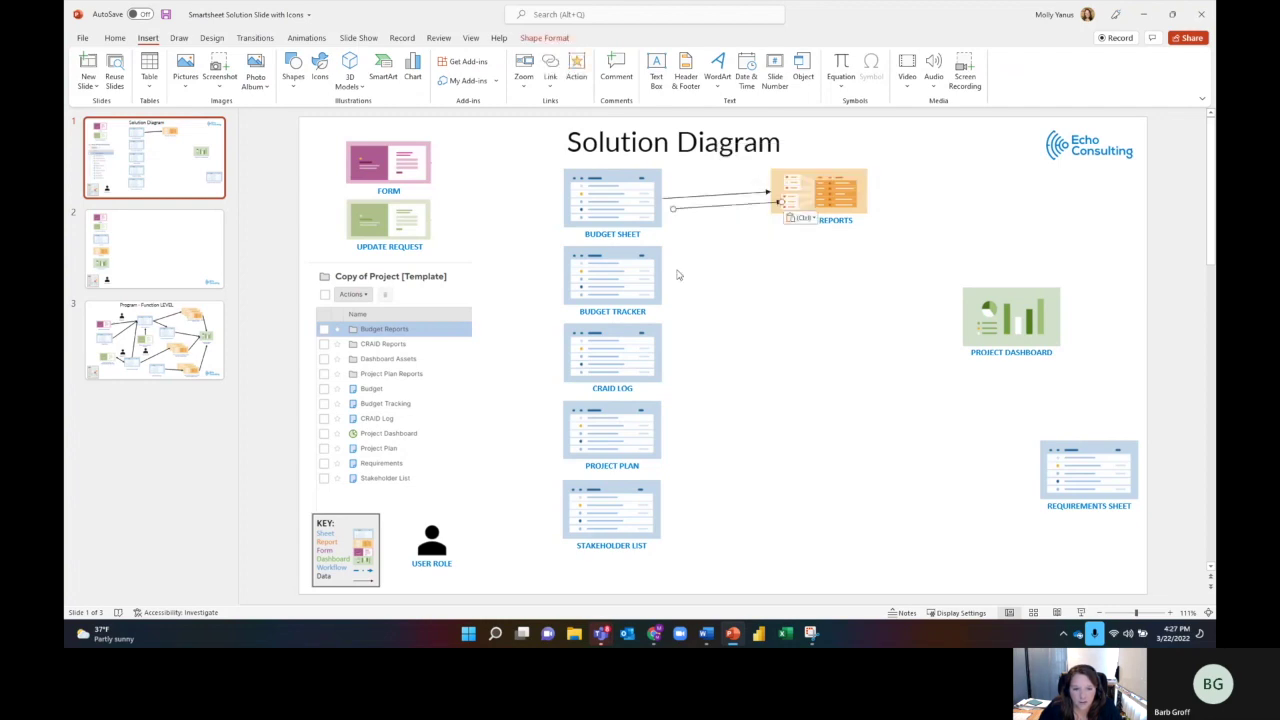
drag(673, 208, 662, 276)
Attach the second arrowhead to Budget Reports' left edge and nudge Budget Reports up and right
drag(779, 200, 768, 192)
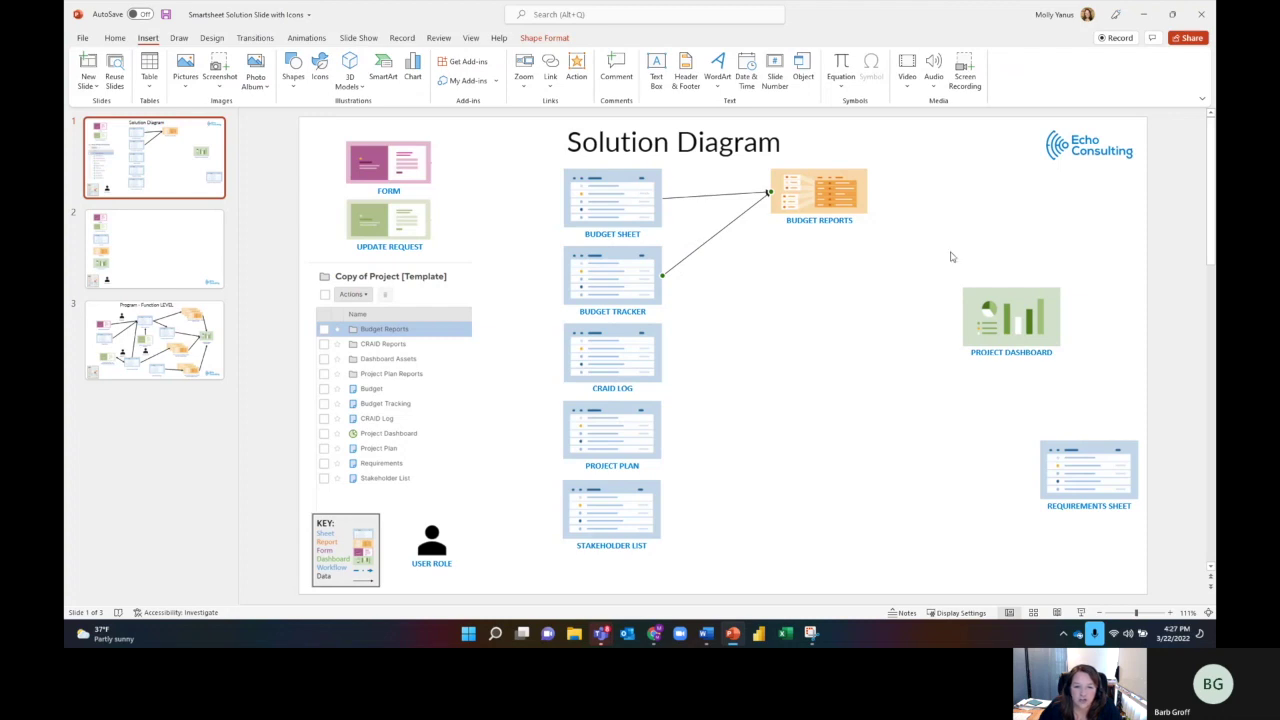
drag(768, 191, 805, 175)
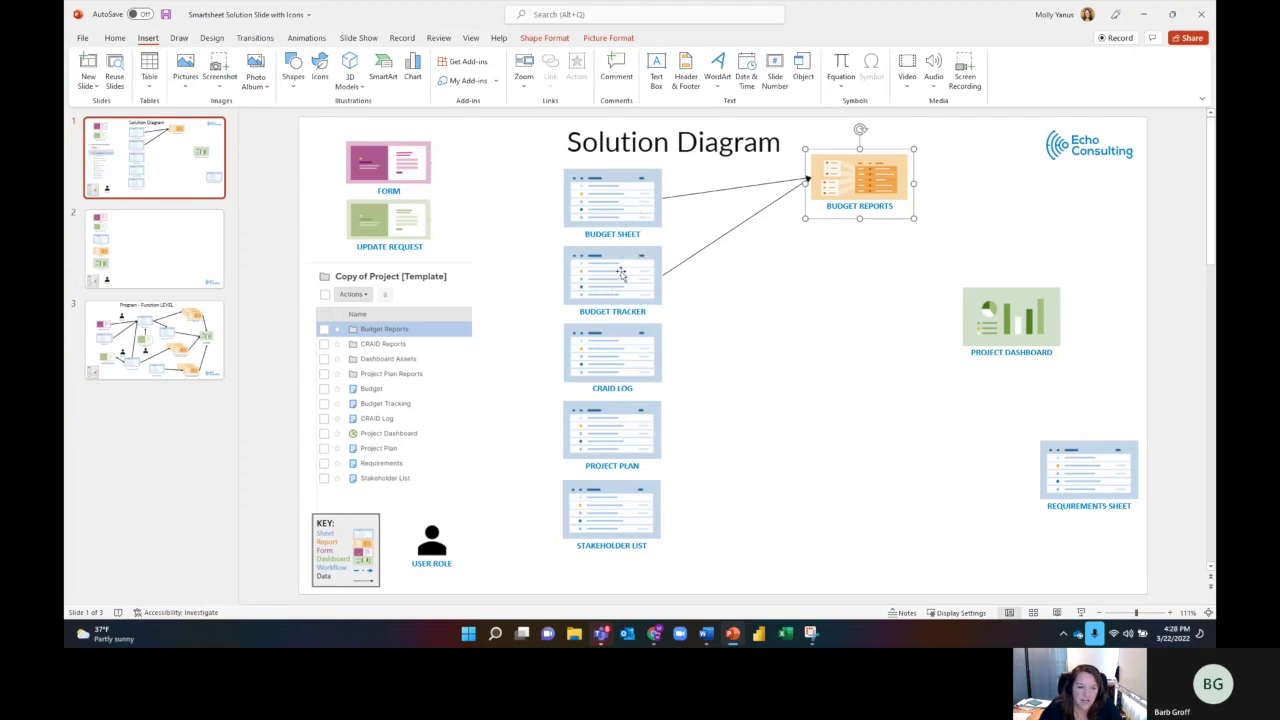
Shift Budget Tracker left and paste a connector running from it up to Budget Sheet
drag(622, 274, 558, 277)
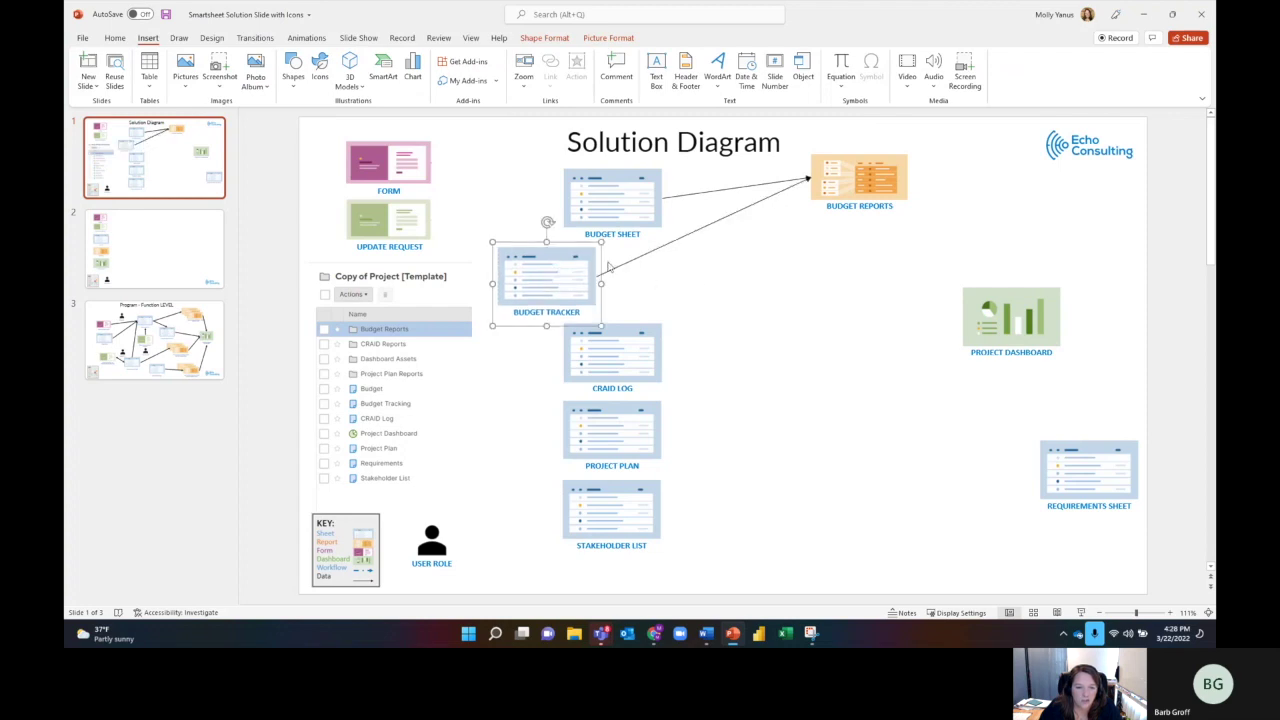
right_click(702, 289)
click(746, 315)
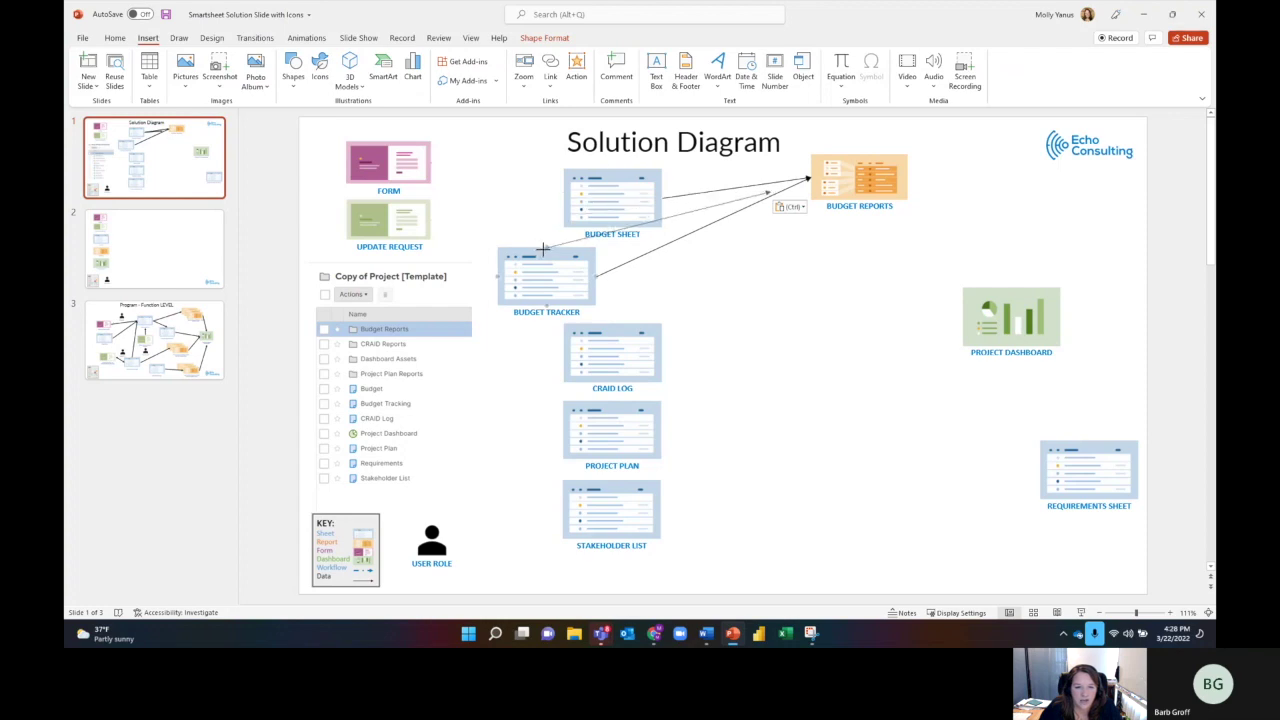
drag(774, 186, 561, 195)
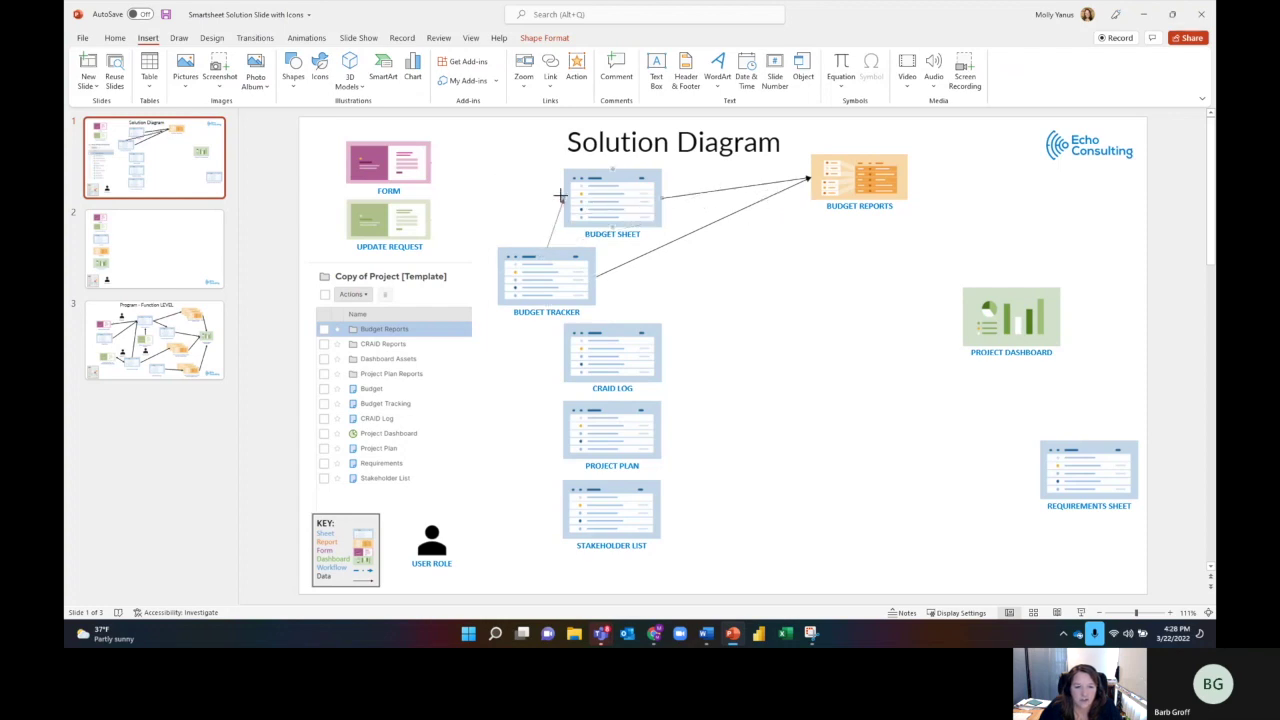